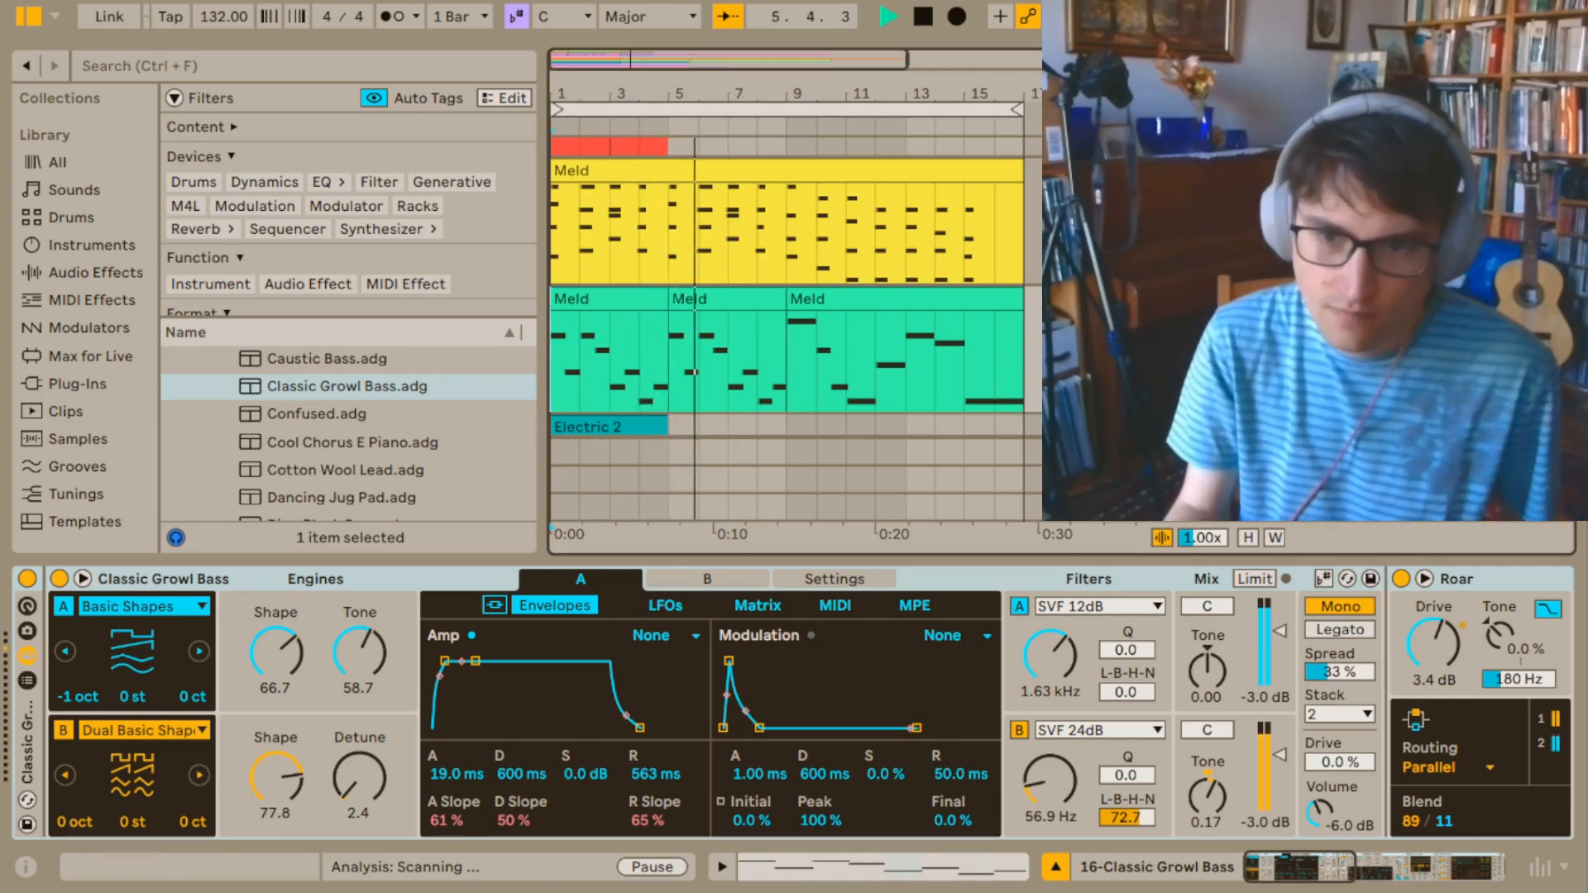
pyautogui.click(1480, 195)
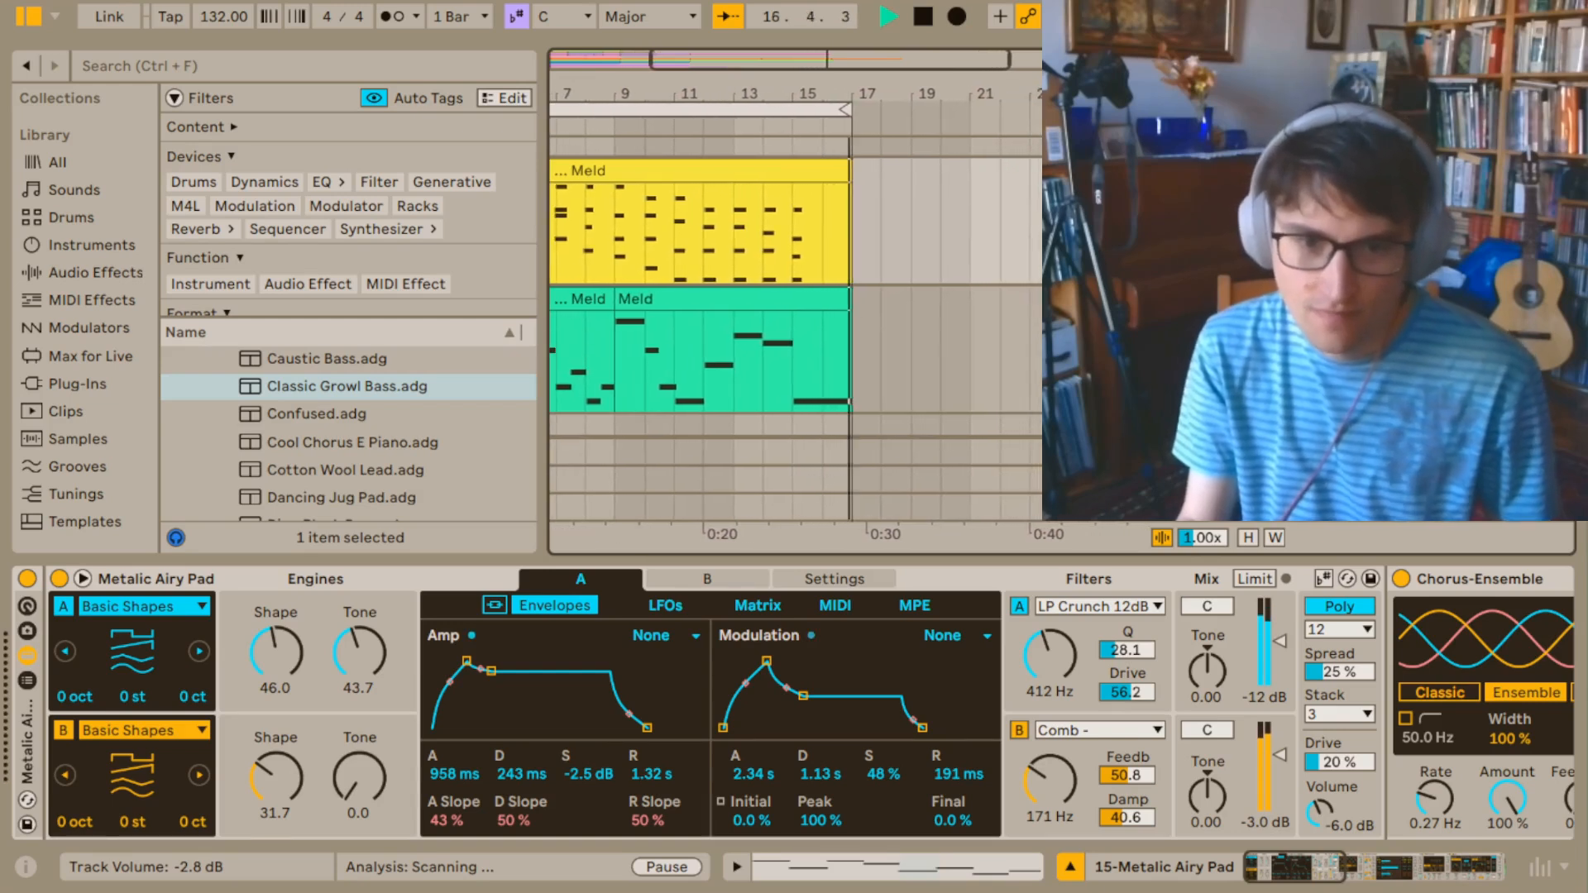
pyautogui.press('space')
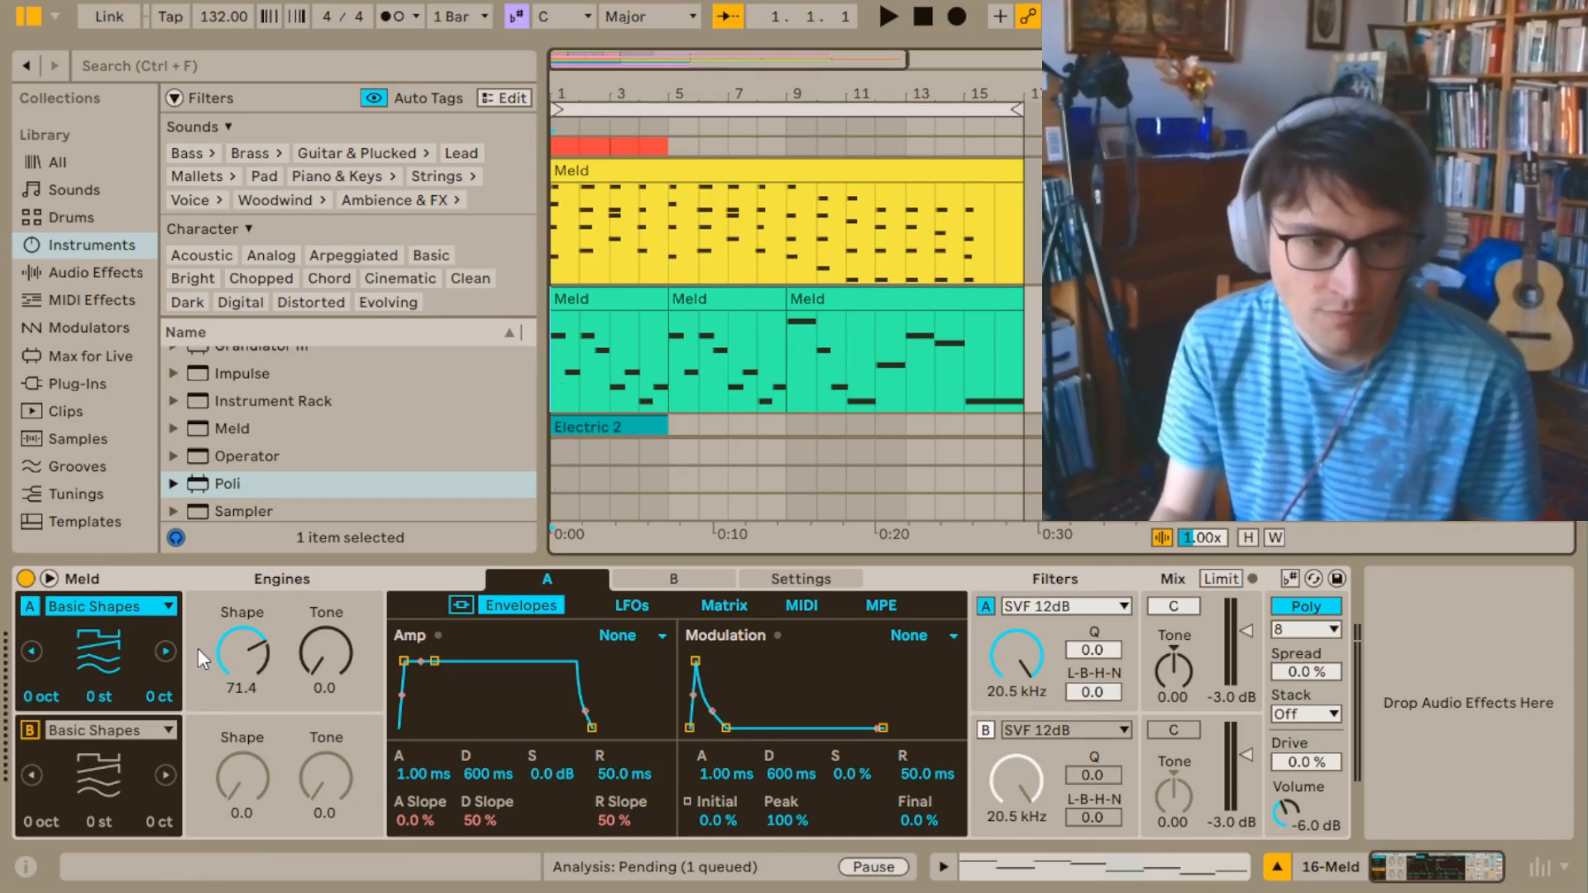
# Start playback of the bass line and set engine A's Shape to 66.7.
pyautogui.click(242, 654)
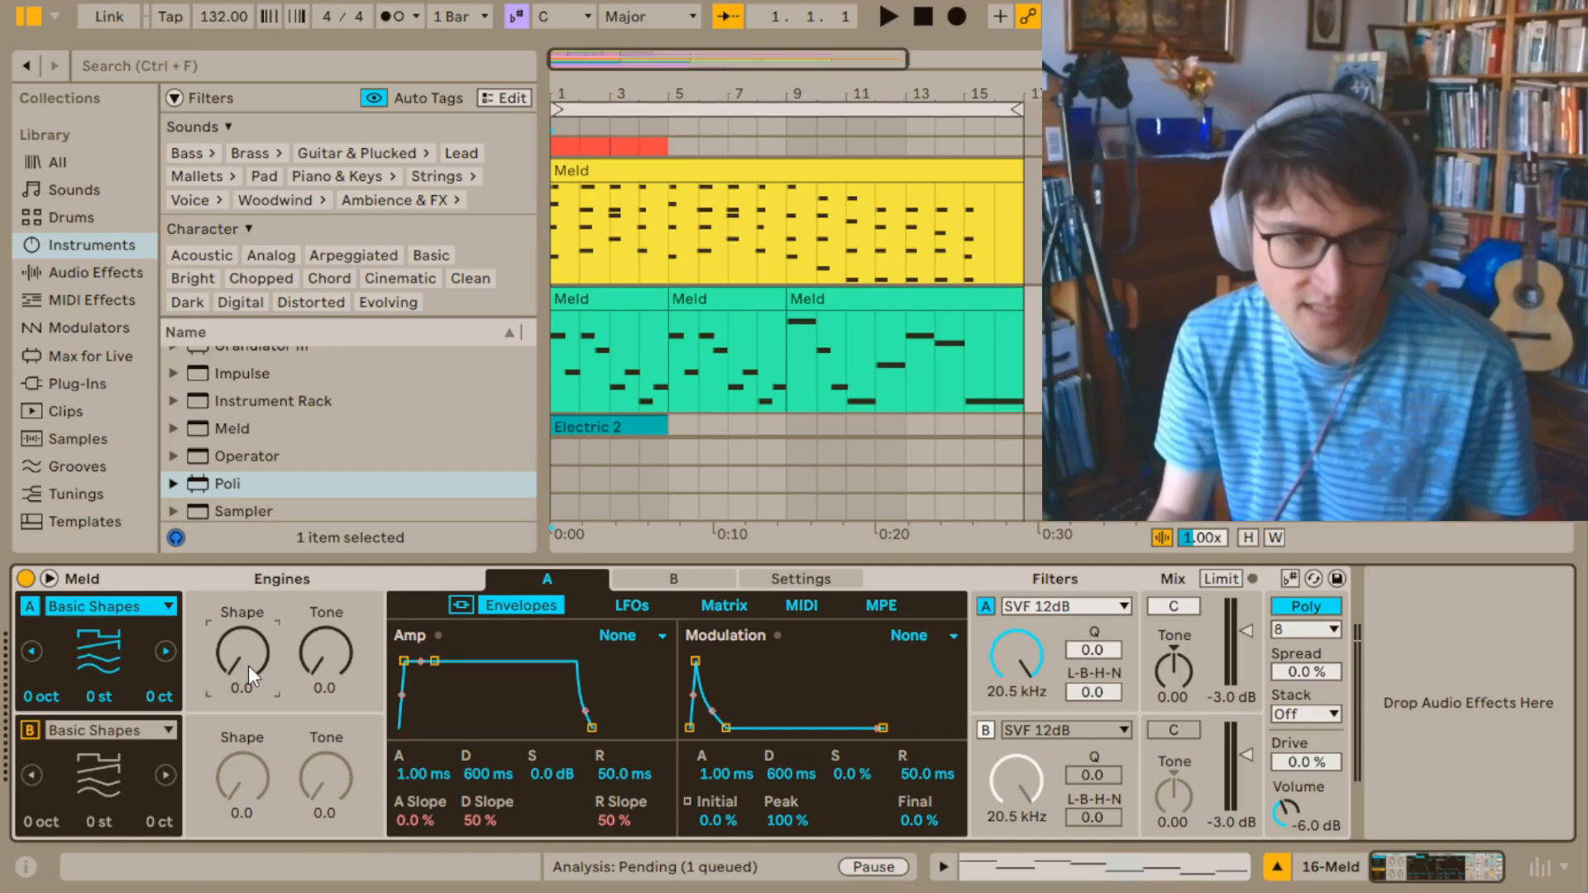
pyautogui.press('space')
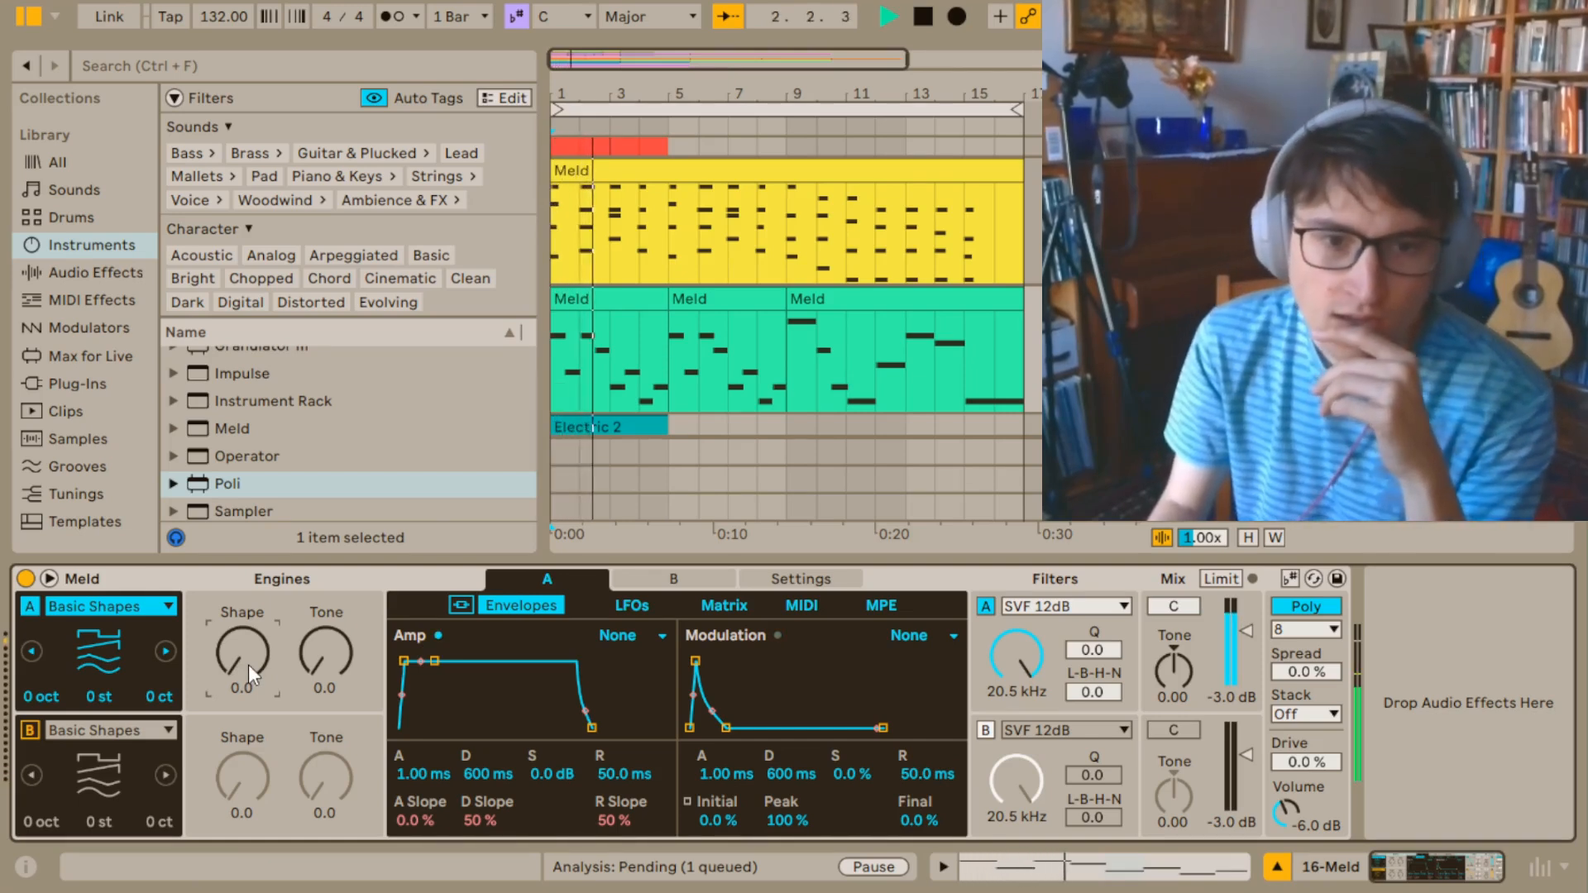
pyautogui.moveTo(246, 664); pyautogui.dragTo(245, 562)
# Transpose engine A to -1 octave and set its Tone to 58.7.
pyautogui.moveTo(325, 654)
pyautogui.mouseDown()
pyautogui.moveTo(325, 630)
pyautogui.moveTo(325, 647)
pyautogui.mouseUp()
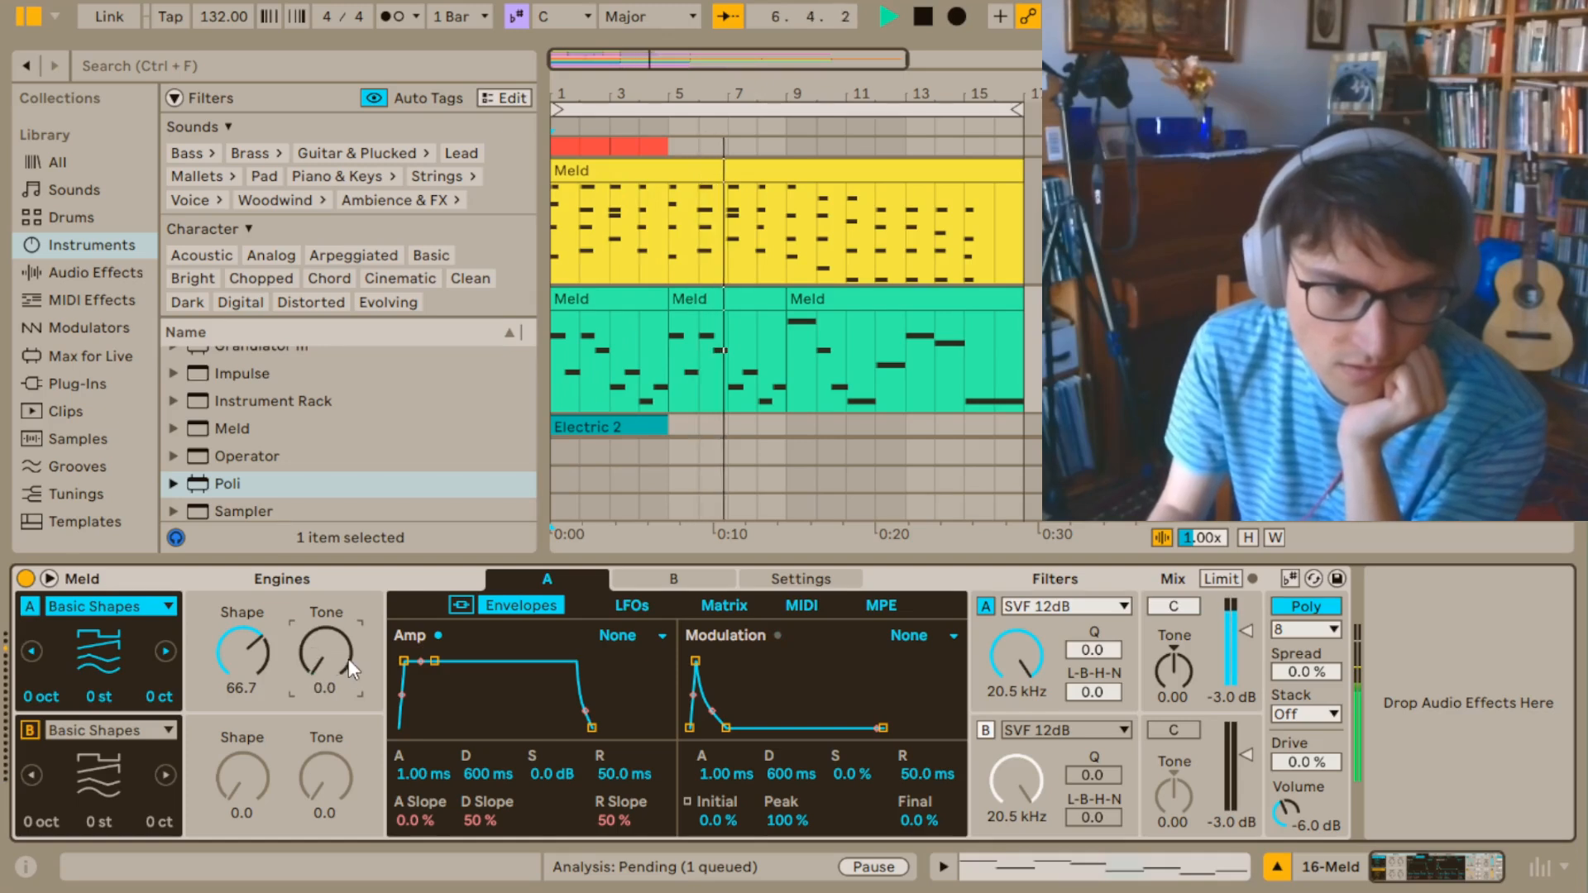
pyautogui.moveTo(325, 561); pyautogui.dragTo(330, 668)
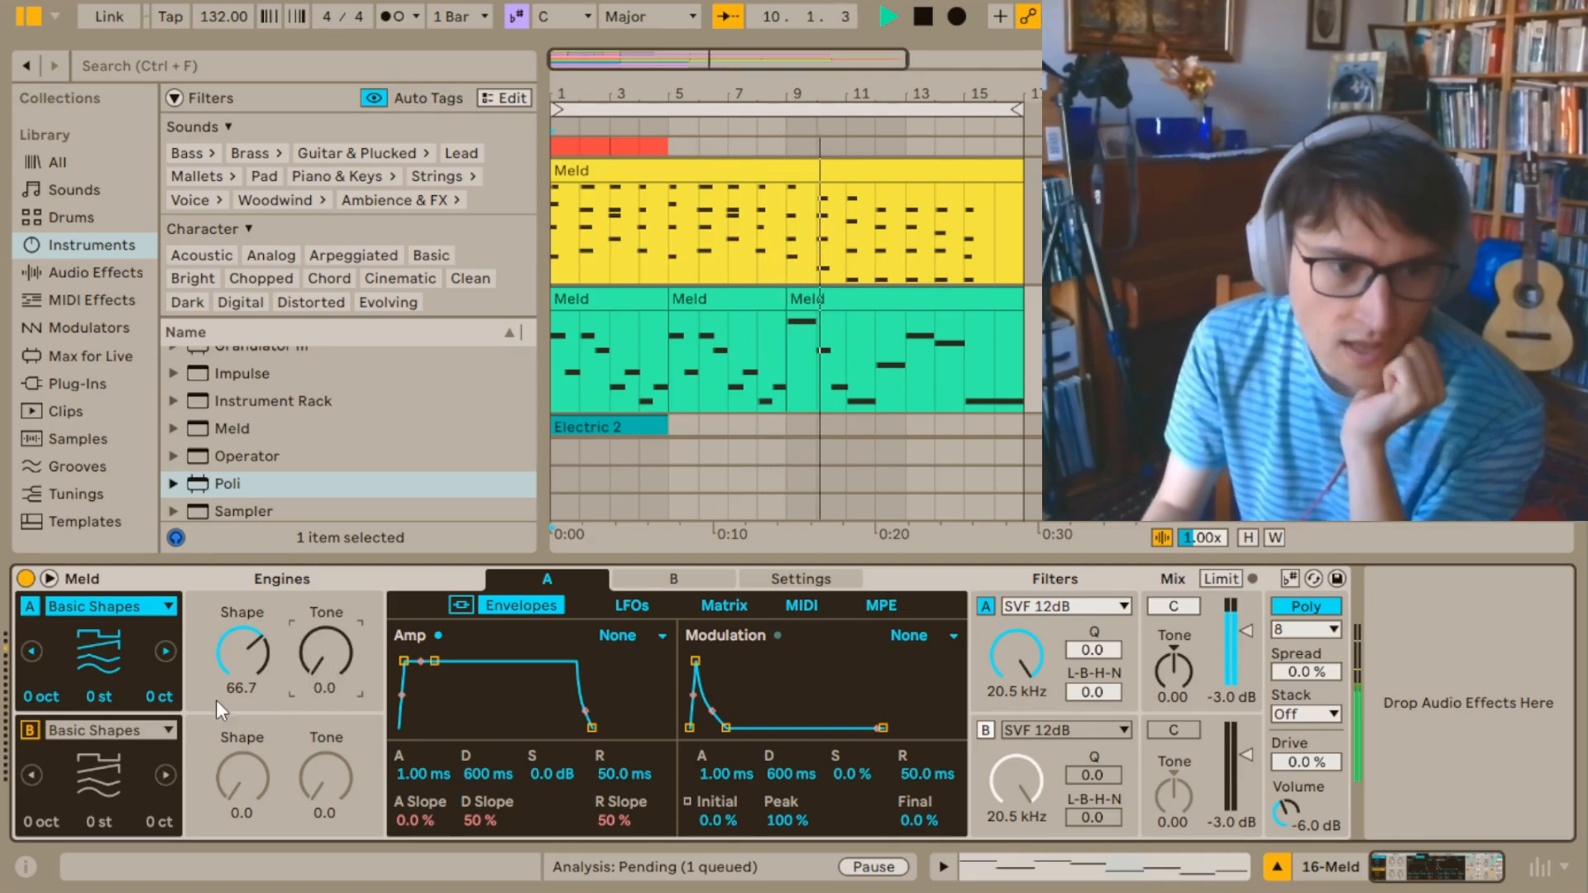
pyautogui.click(40, 697)
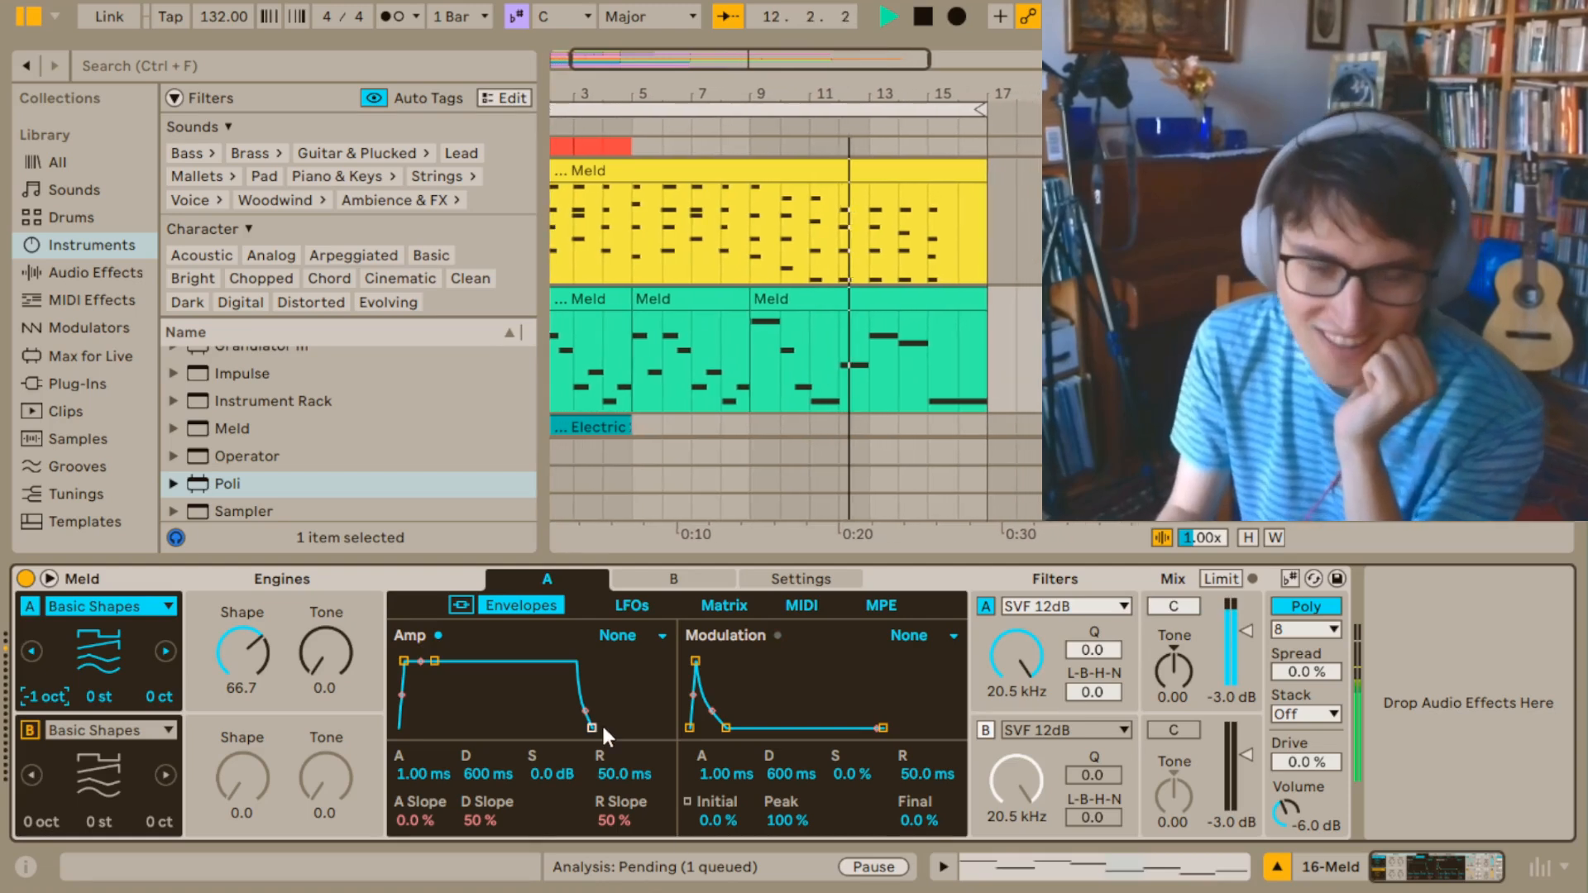
pyautogui.moveTo(327, 658)
pyautogui.mouseDown()
pyautogui.moveTo(327, 622)
pyautogui.moveTo(328, 660)
pyautogui.mouseUp()
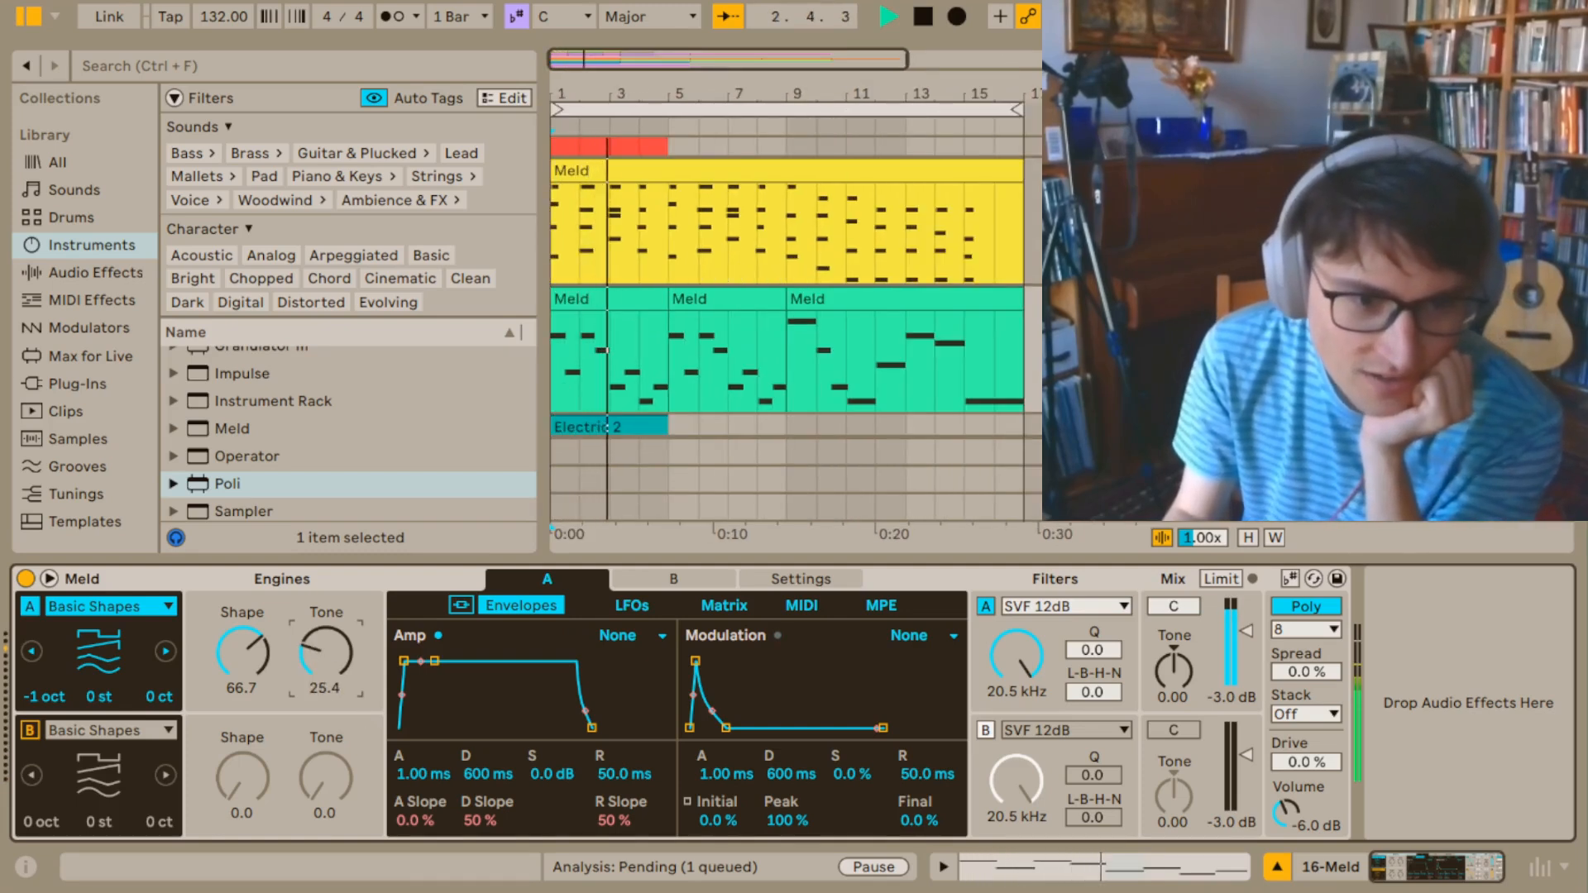
pyautogui.moveTo(325, 653); pyautogui.dragTo(325, 596)
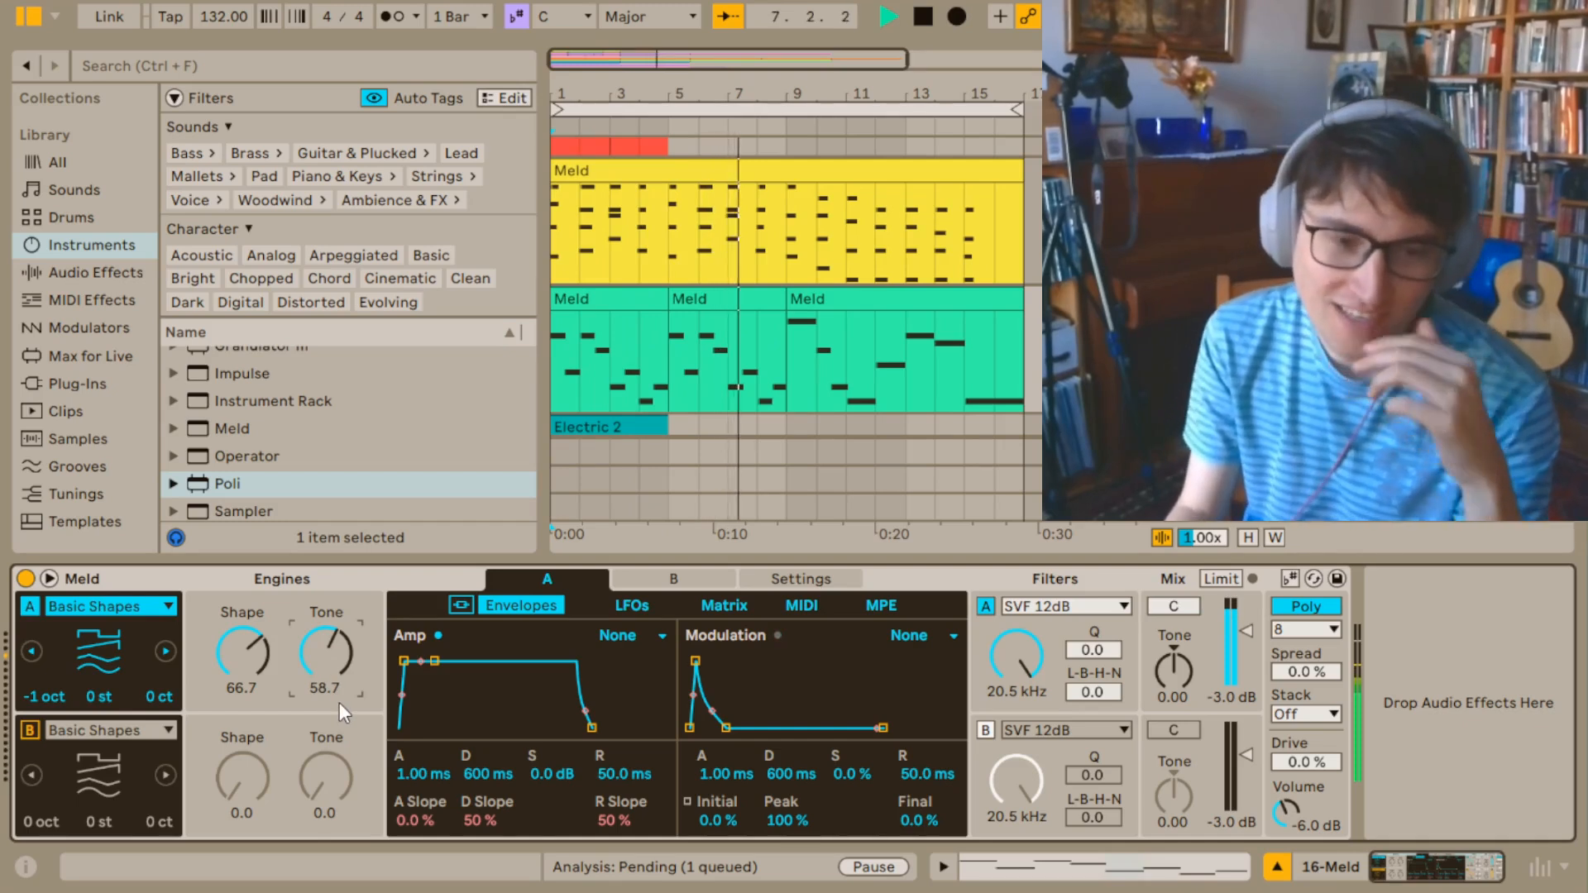
# Shape engine A's amp envelope with a 189 ms attack, 563 ms release, 61% attack slope and 65% release slope.
pyautogui.moveTo(405, 661); pyautogui.dragTo(411, 660)
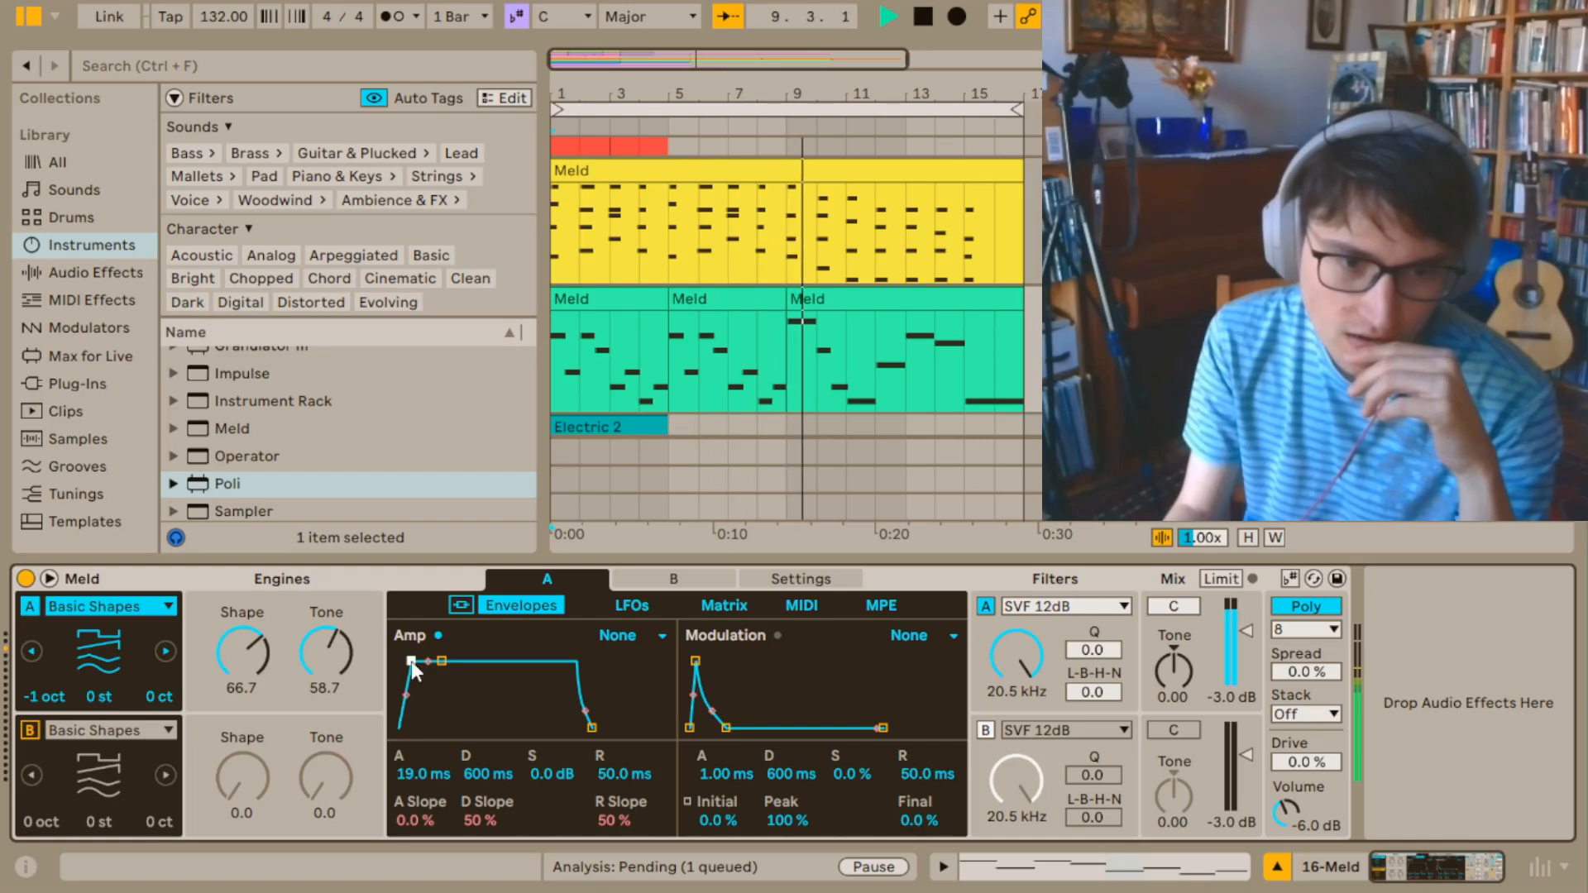
pyautogui.moveTo(578, 729); pyautogui.dragTo(589, 732)
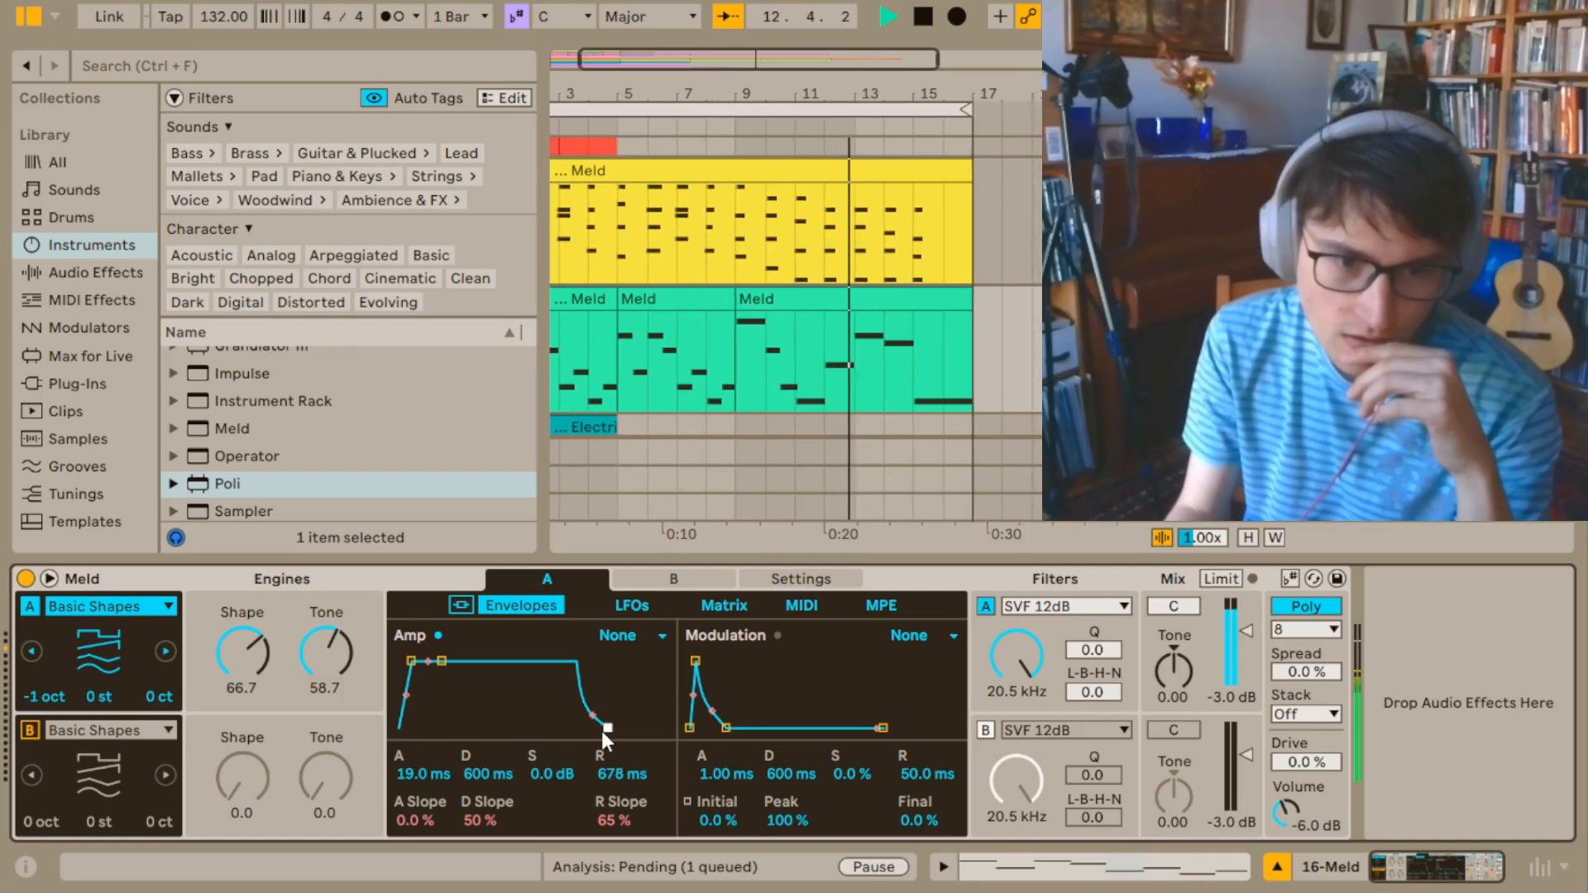
pyautogui.moveTo(602, 730); pyautogui.dragTo(598, 728)
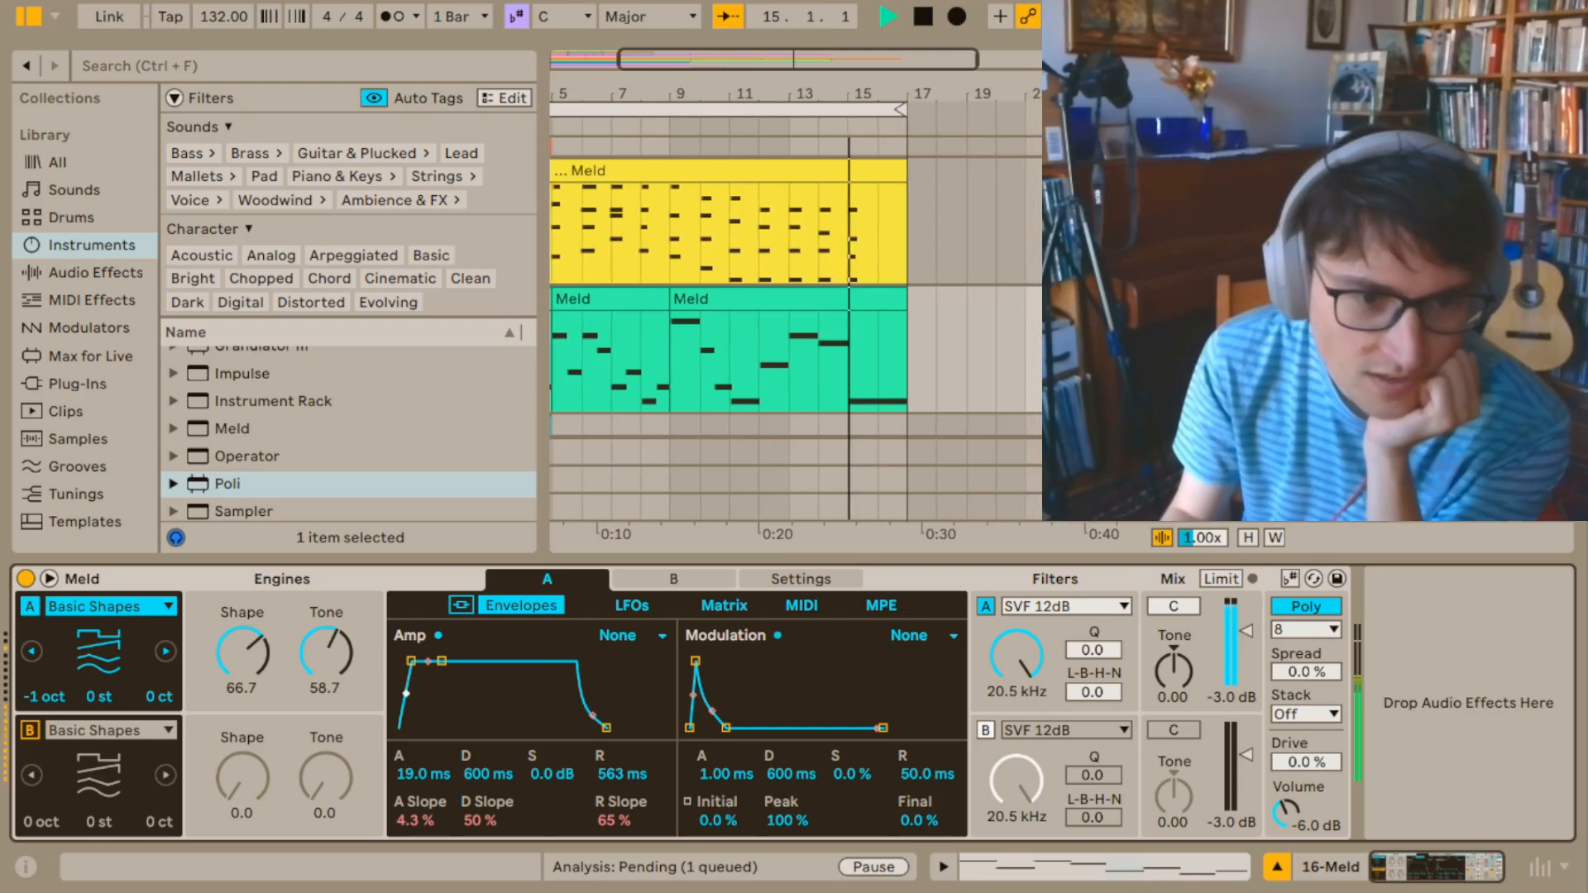
pyautogui.moveTo(411, 685); pyautogui.dragTo(410, 671)
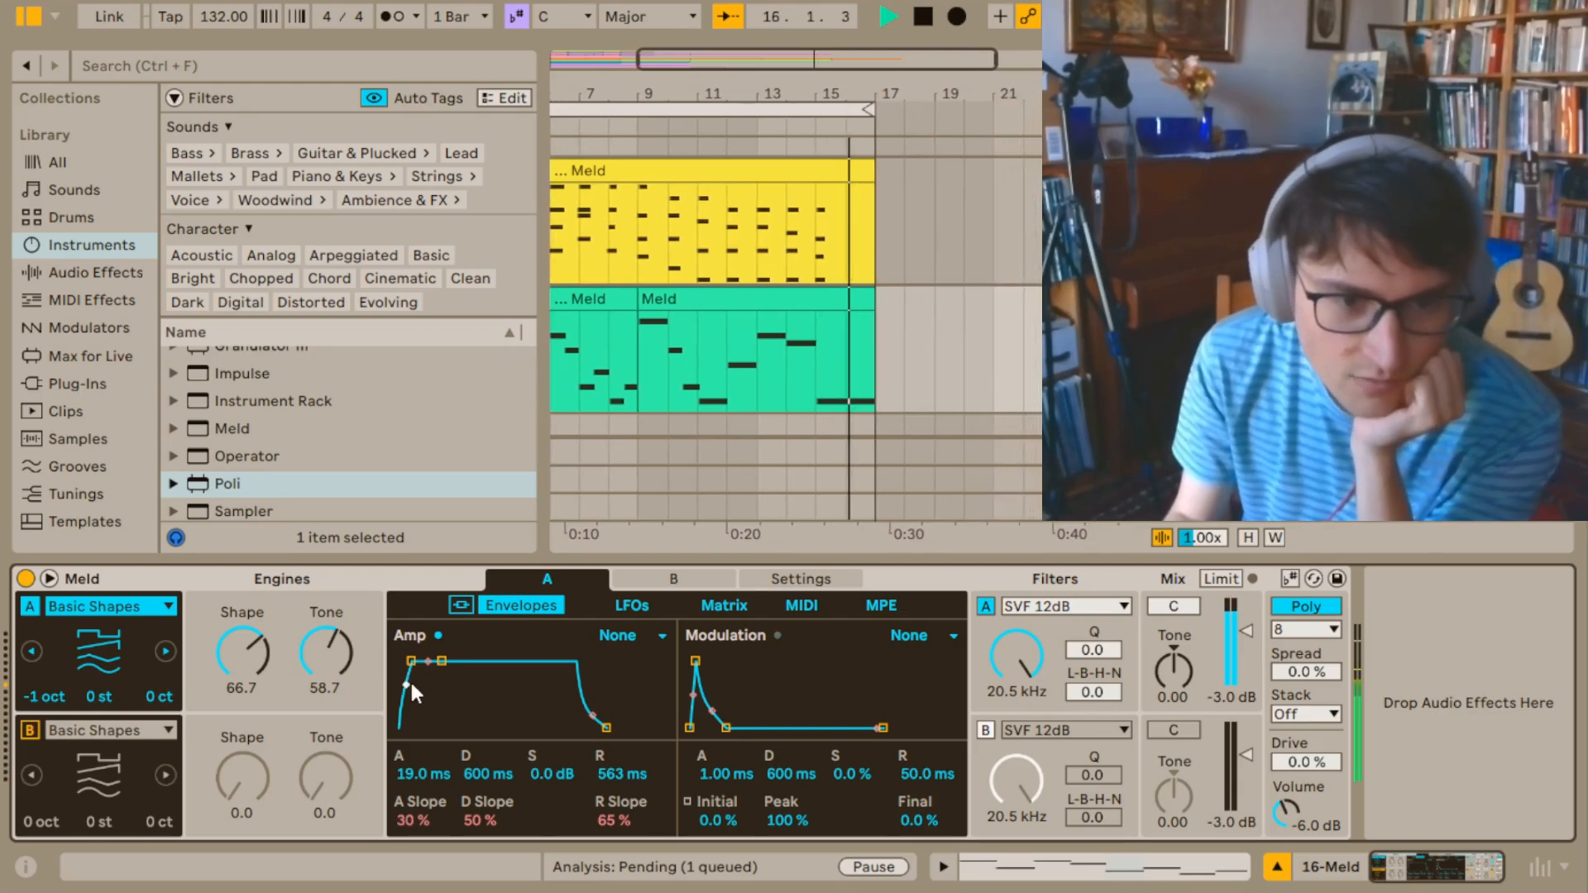
pyautogui.moveTo(416, 663)
pyautogui.mouseDown()
pyautogui.moveTo(399, 660)
pyautogui.moveTo(416, 661)
pyautogui.mouseUp()
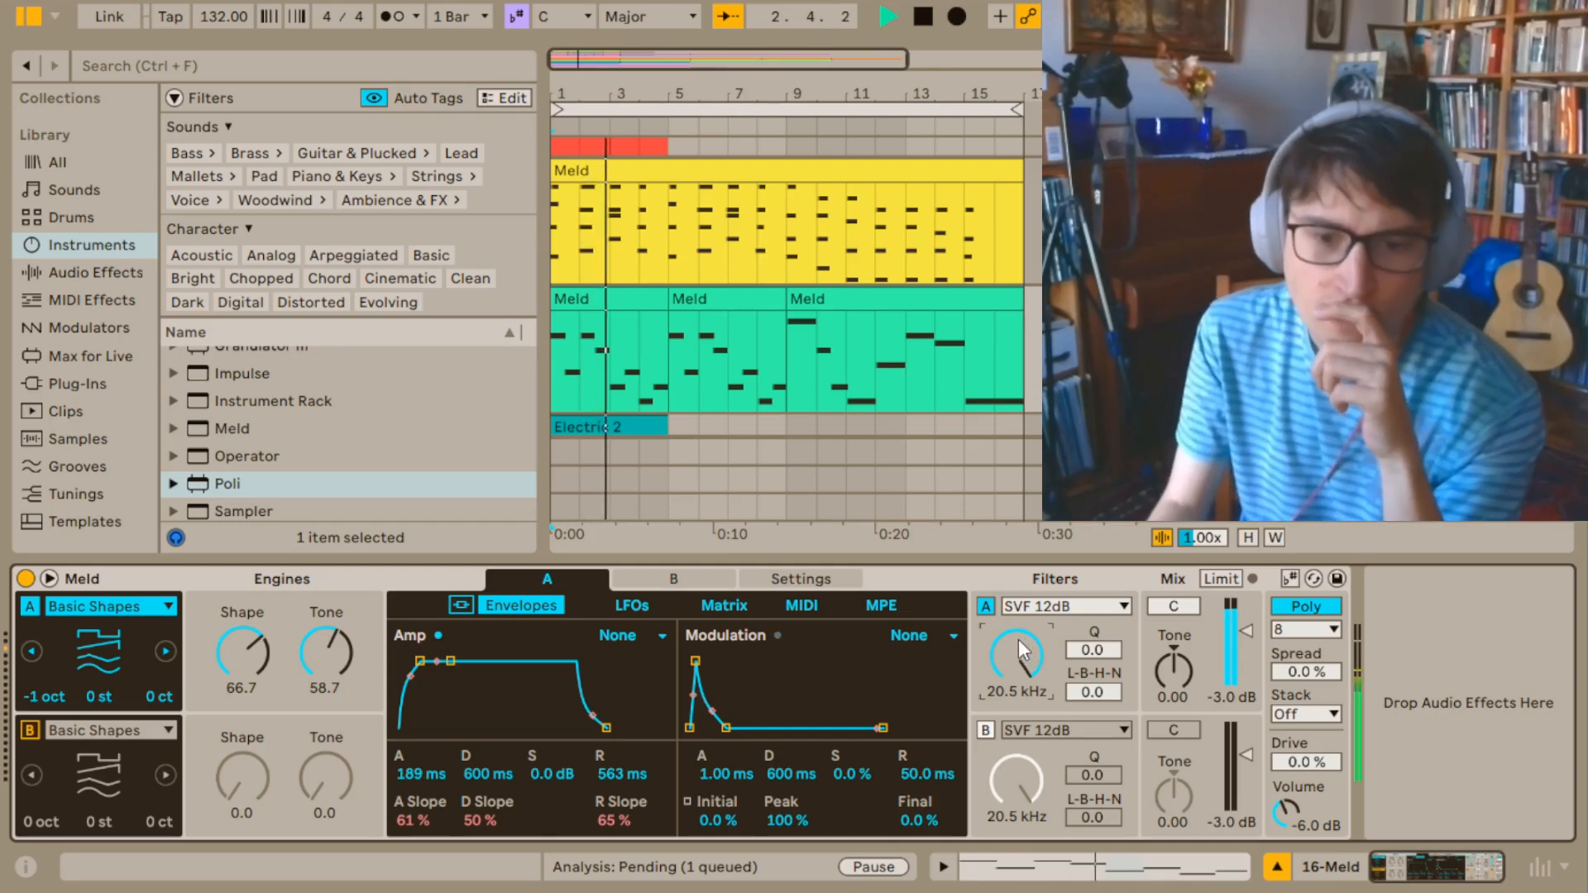
# Lower filter A's cutoff to 13.2 kHz and switch the voice mode to Mono with Legato off.
pyautogui.moveTo(1019, 638); pyautogui.dragTo(1019, 652)
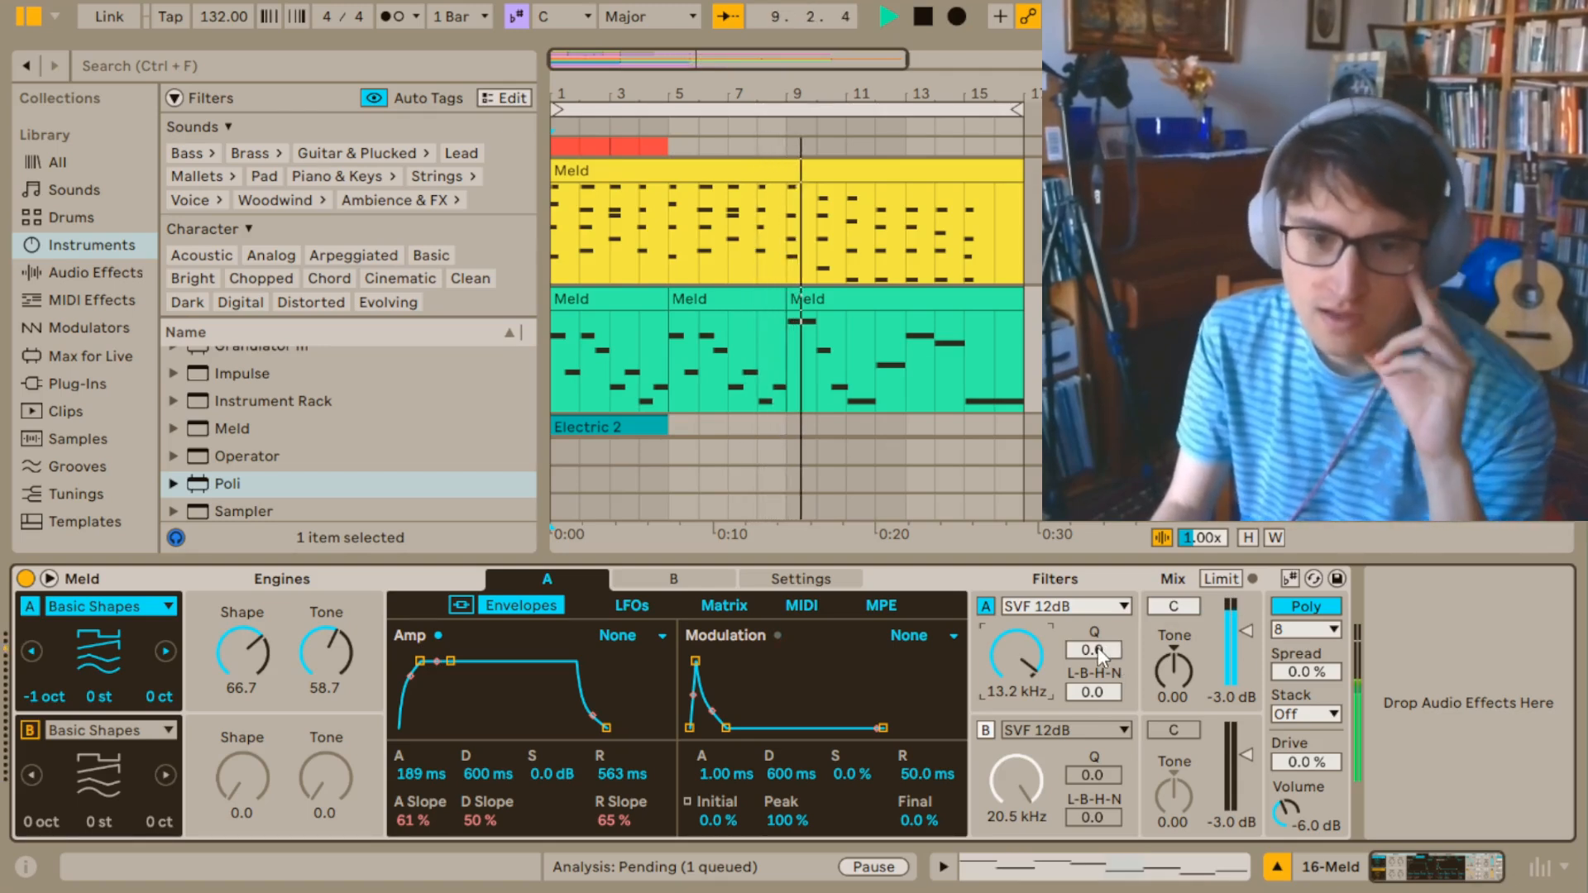
pyautogui.moveTo(1099, 647); pyautogui.dragTo(1098, 633)
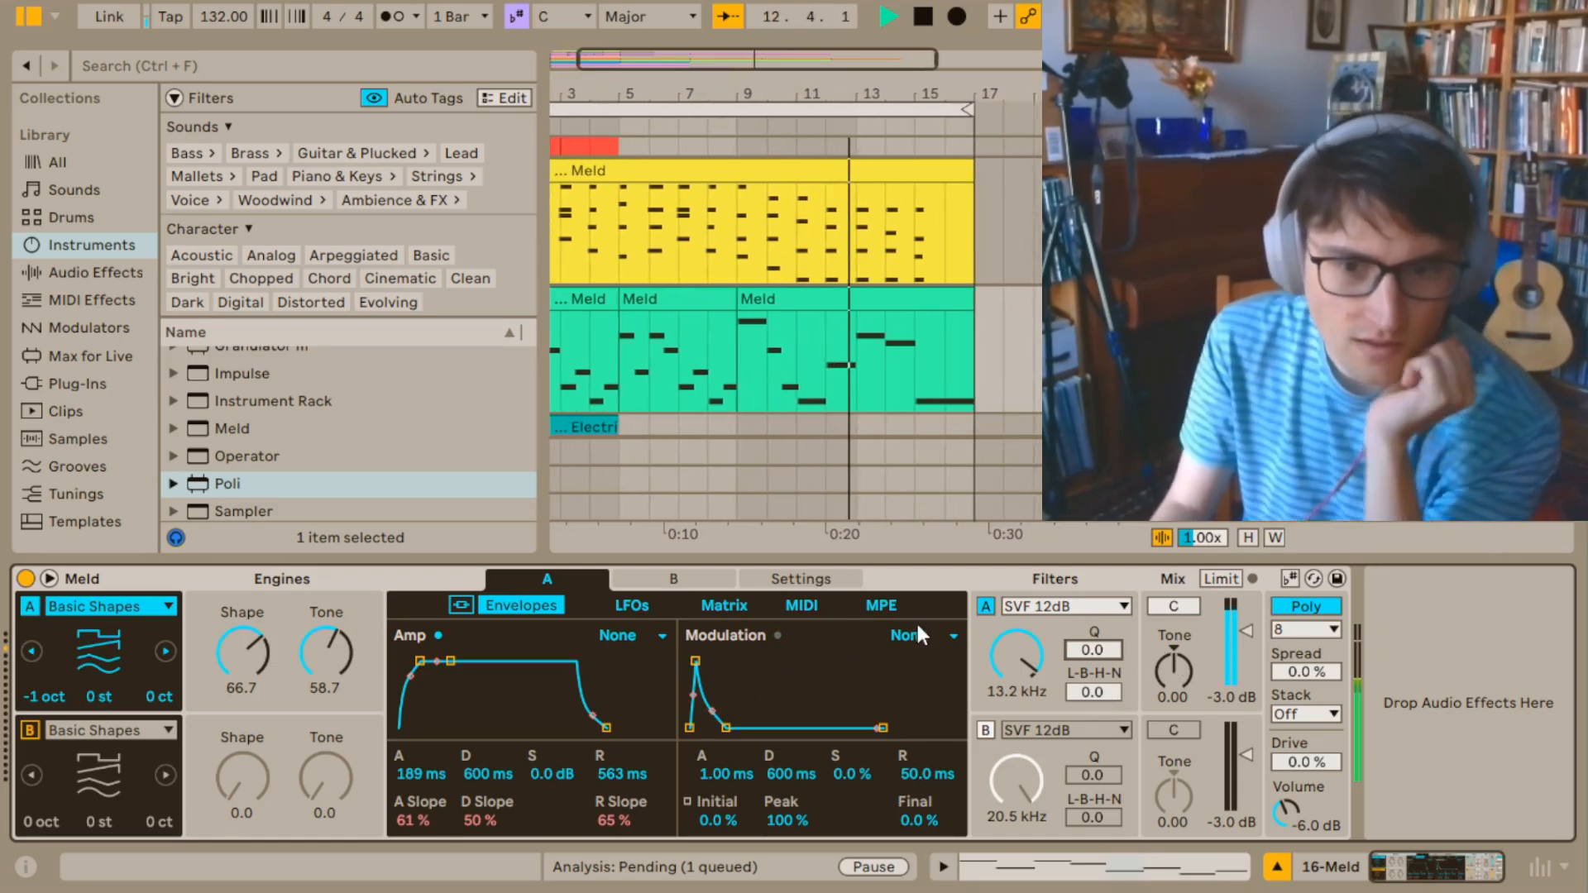
pyautogui.click(1293, 601)
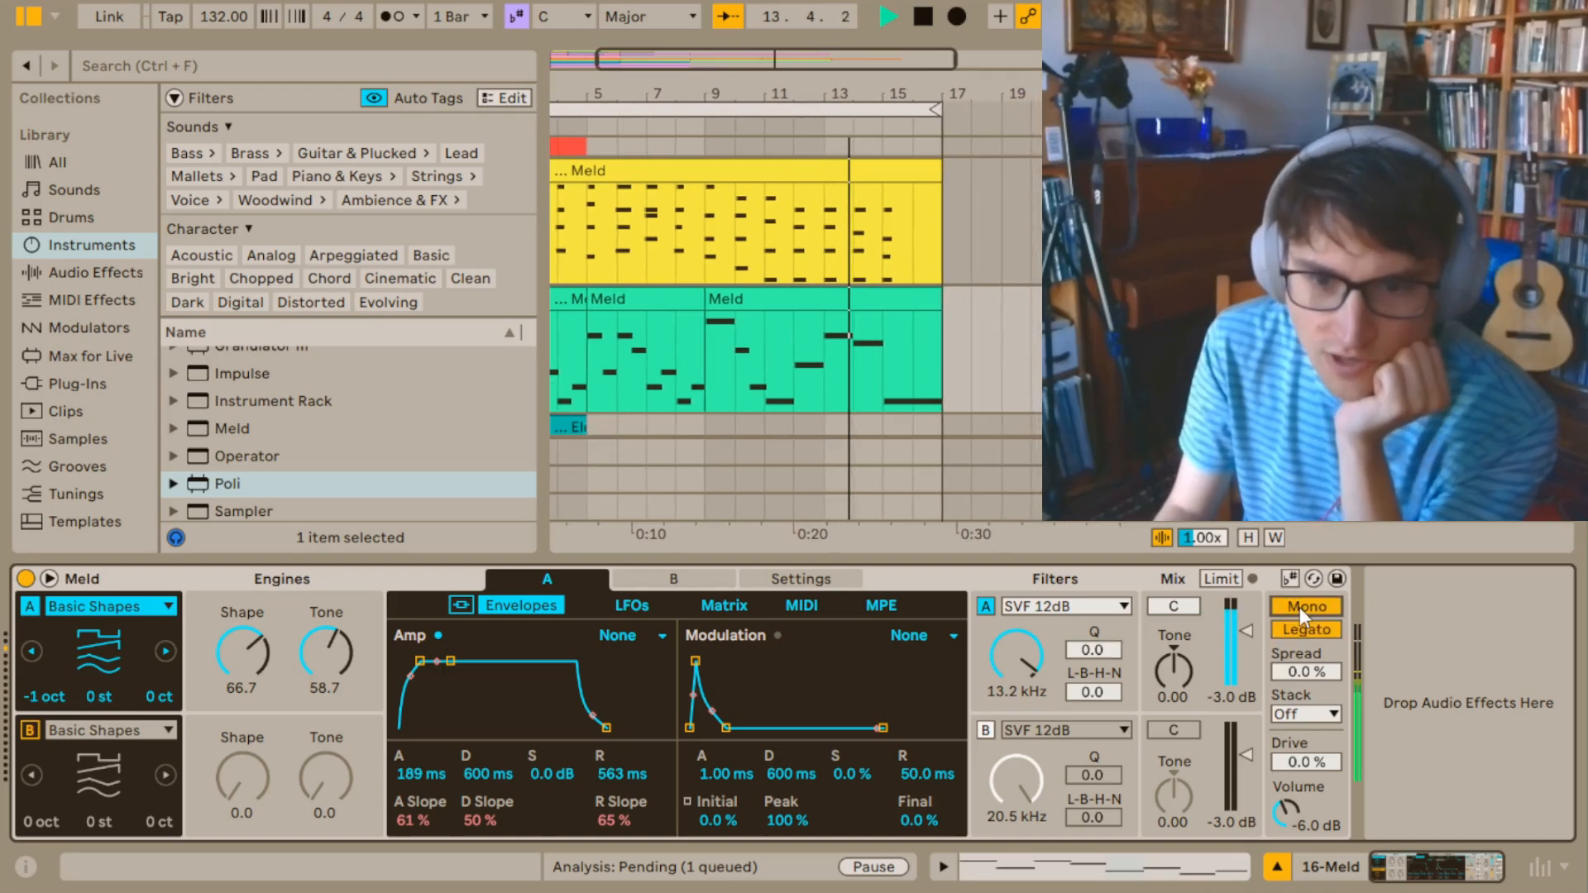
pyautogui.click(1293, 633)
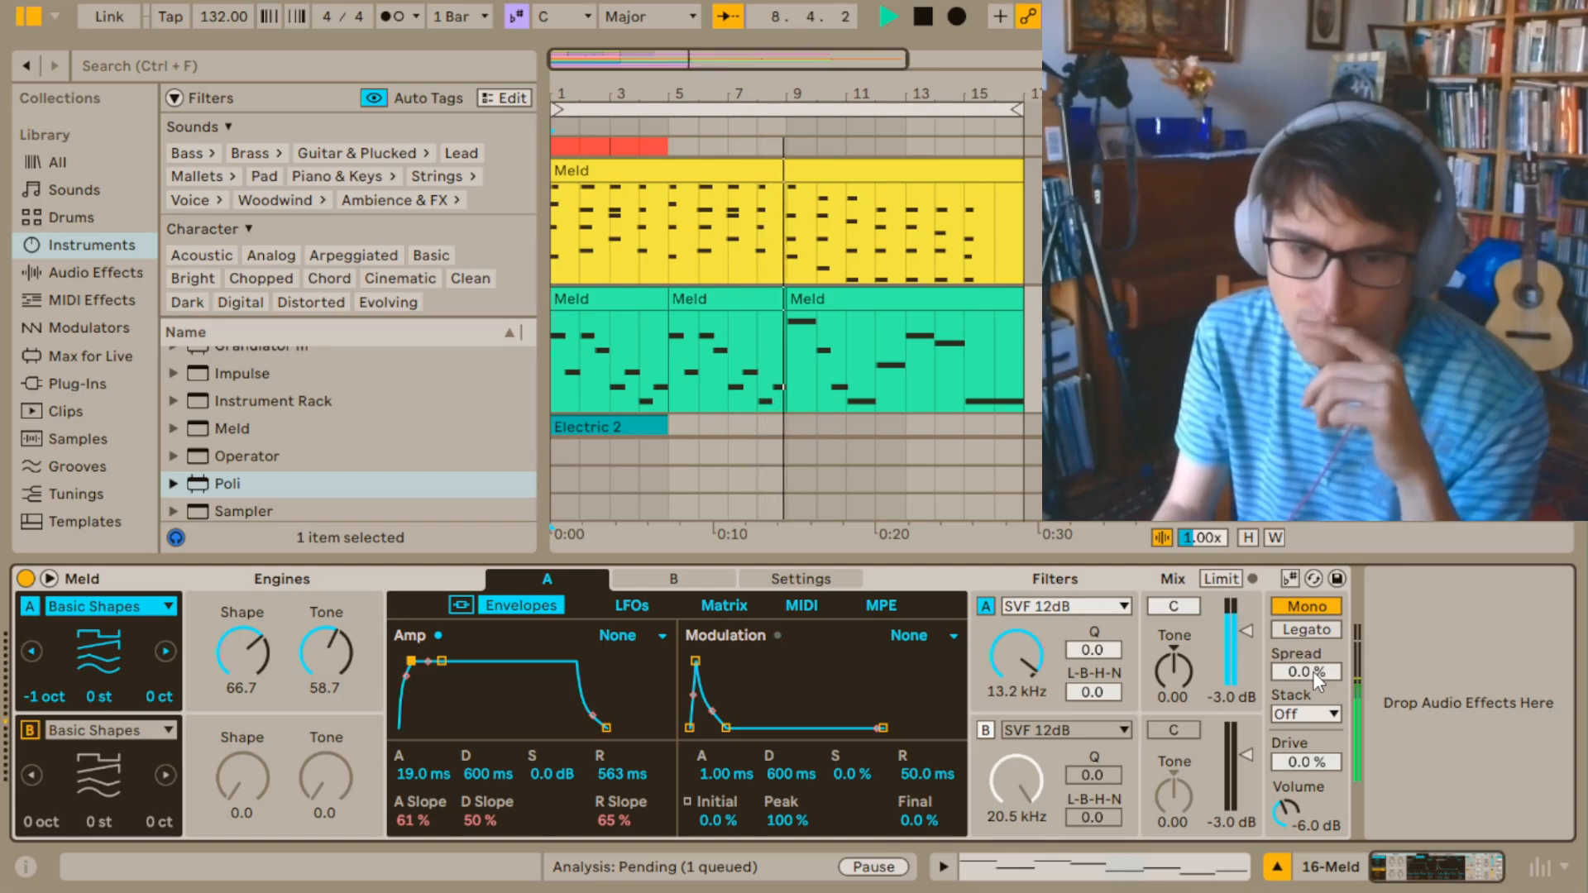
# Try a voice Spread of 100% and the Stack setting, returning Spread to 0% and Stack to Off.
pyautogui.moveTo(1302, 675); pyautogui.dragTo(1303, 628)
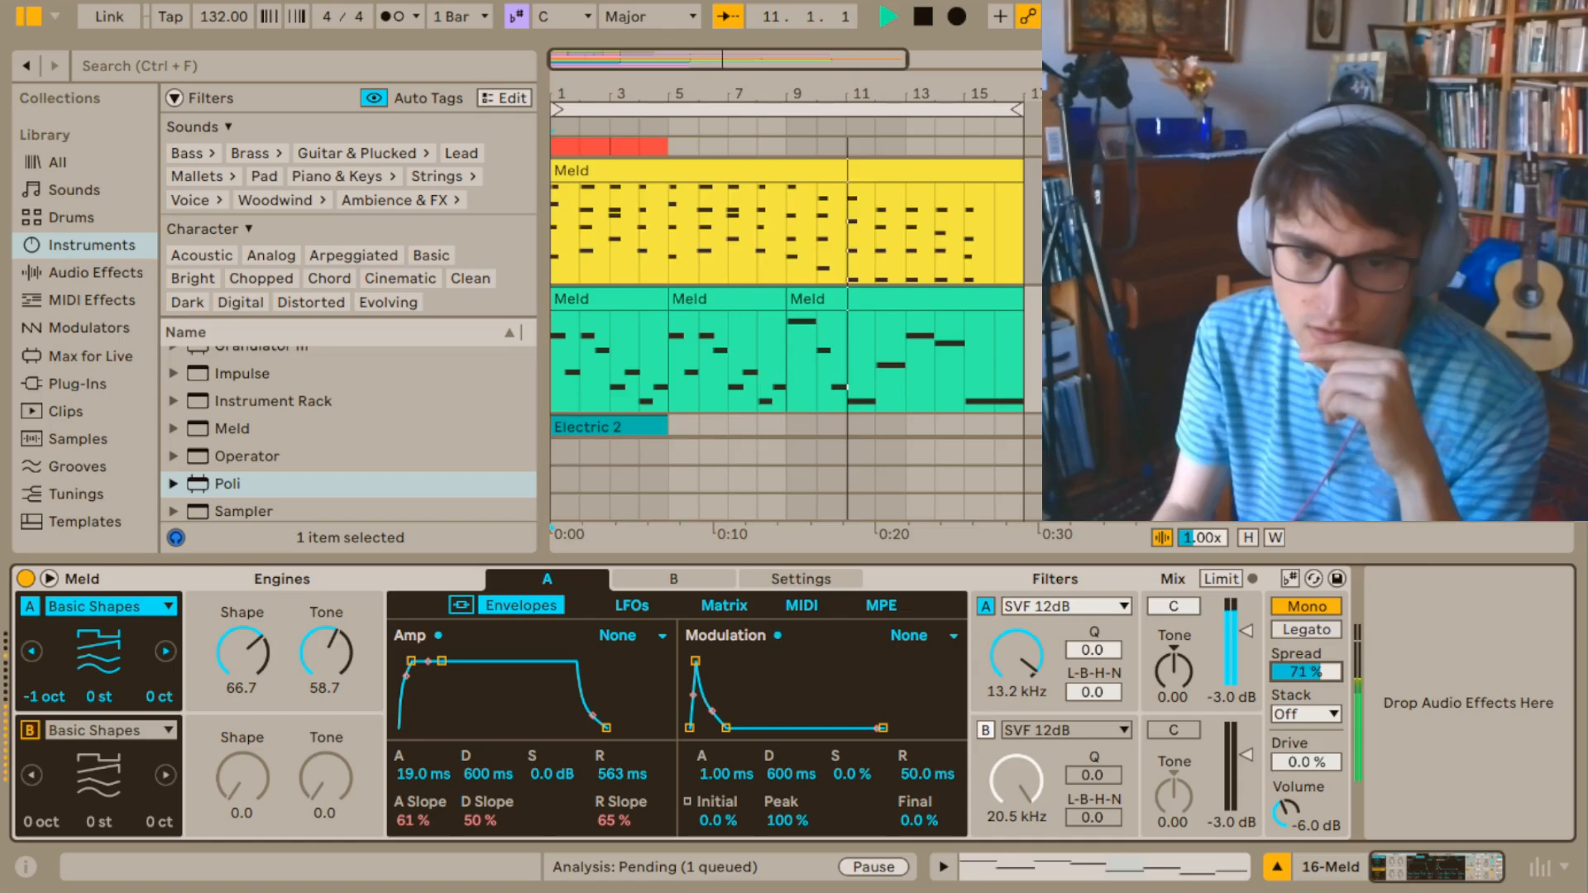
pyautogui.click(1318, 718)
pyautogui.click(1327, 757)
pyautogui.click(1313, 714)
pyautogui.click(1323, 740)
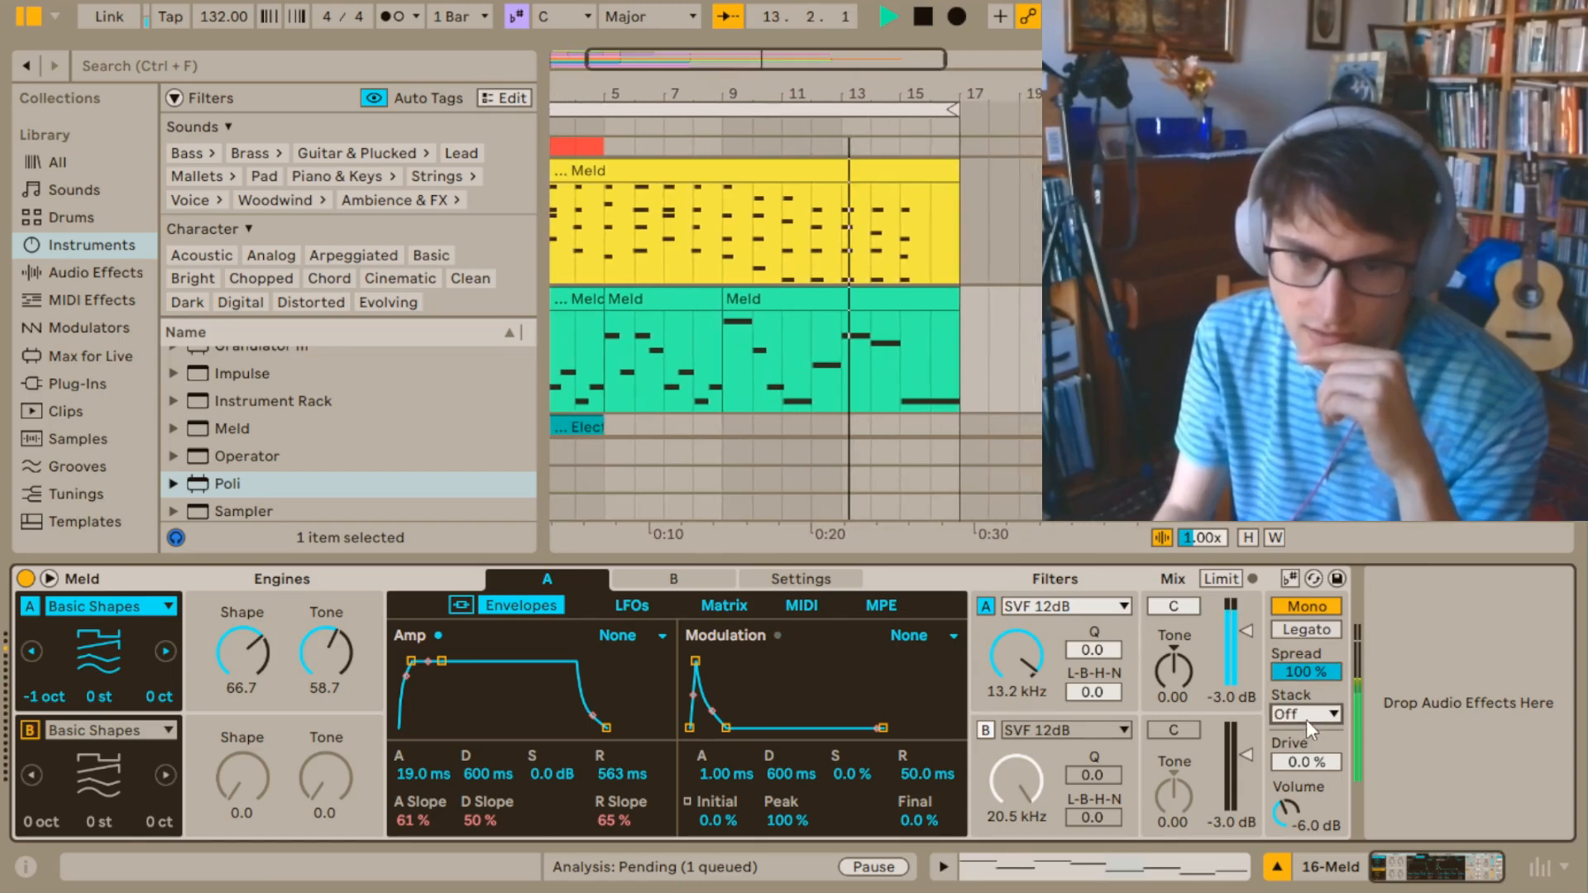
pyautogui.moveTo(1302, 674); pyautogui.dragTo(1302, 720)
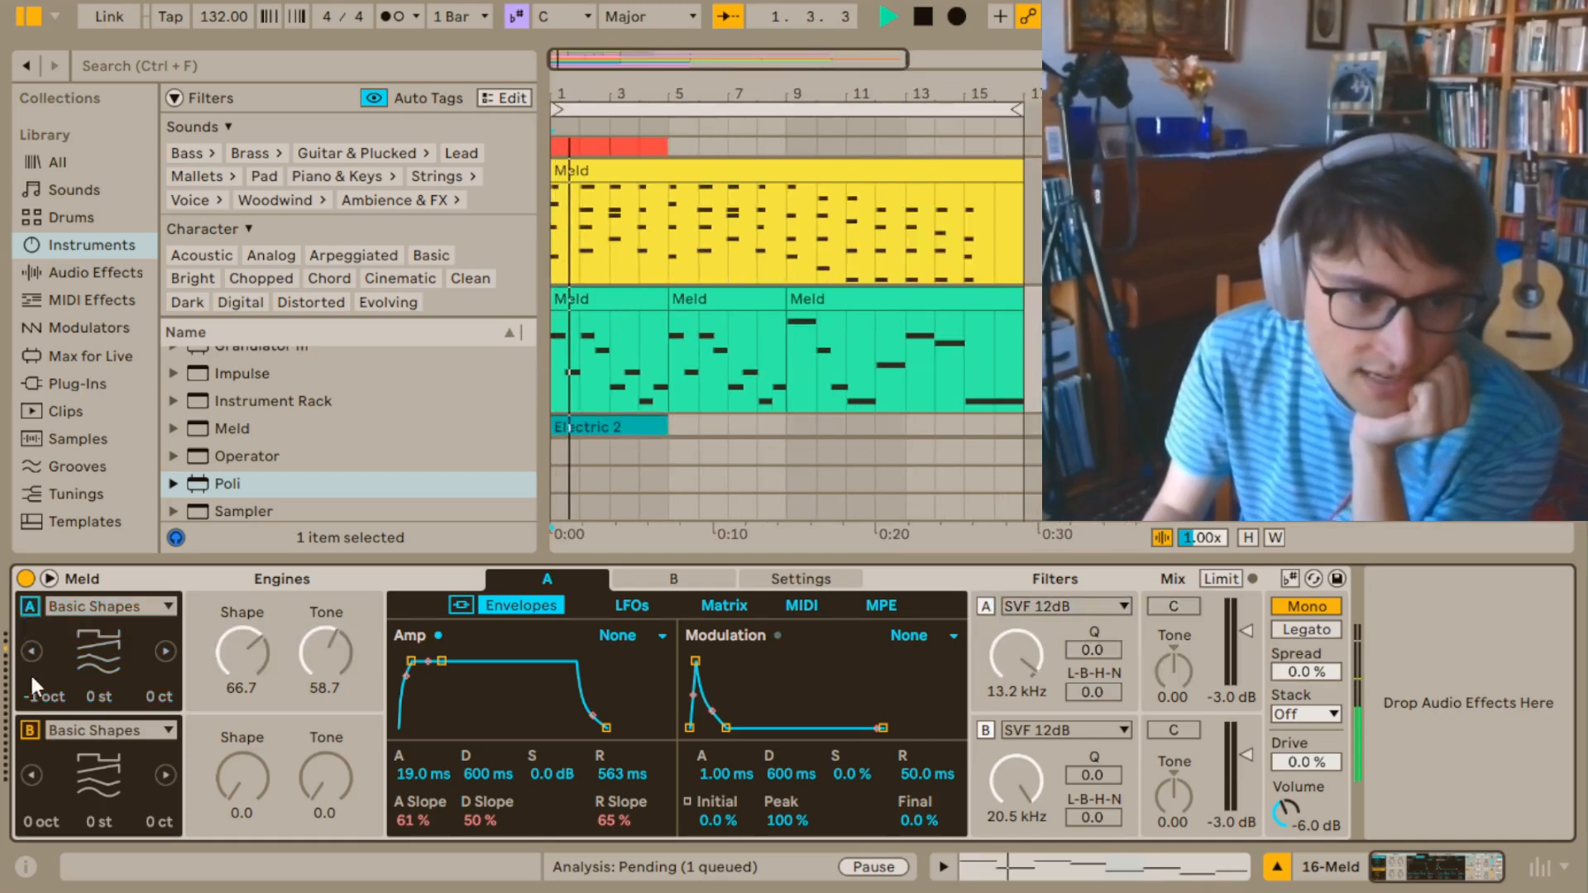
# Enable engine B and set its Shape to 67.5 and Tone to 79.4.
pyautogui.click(31, 728)
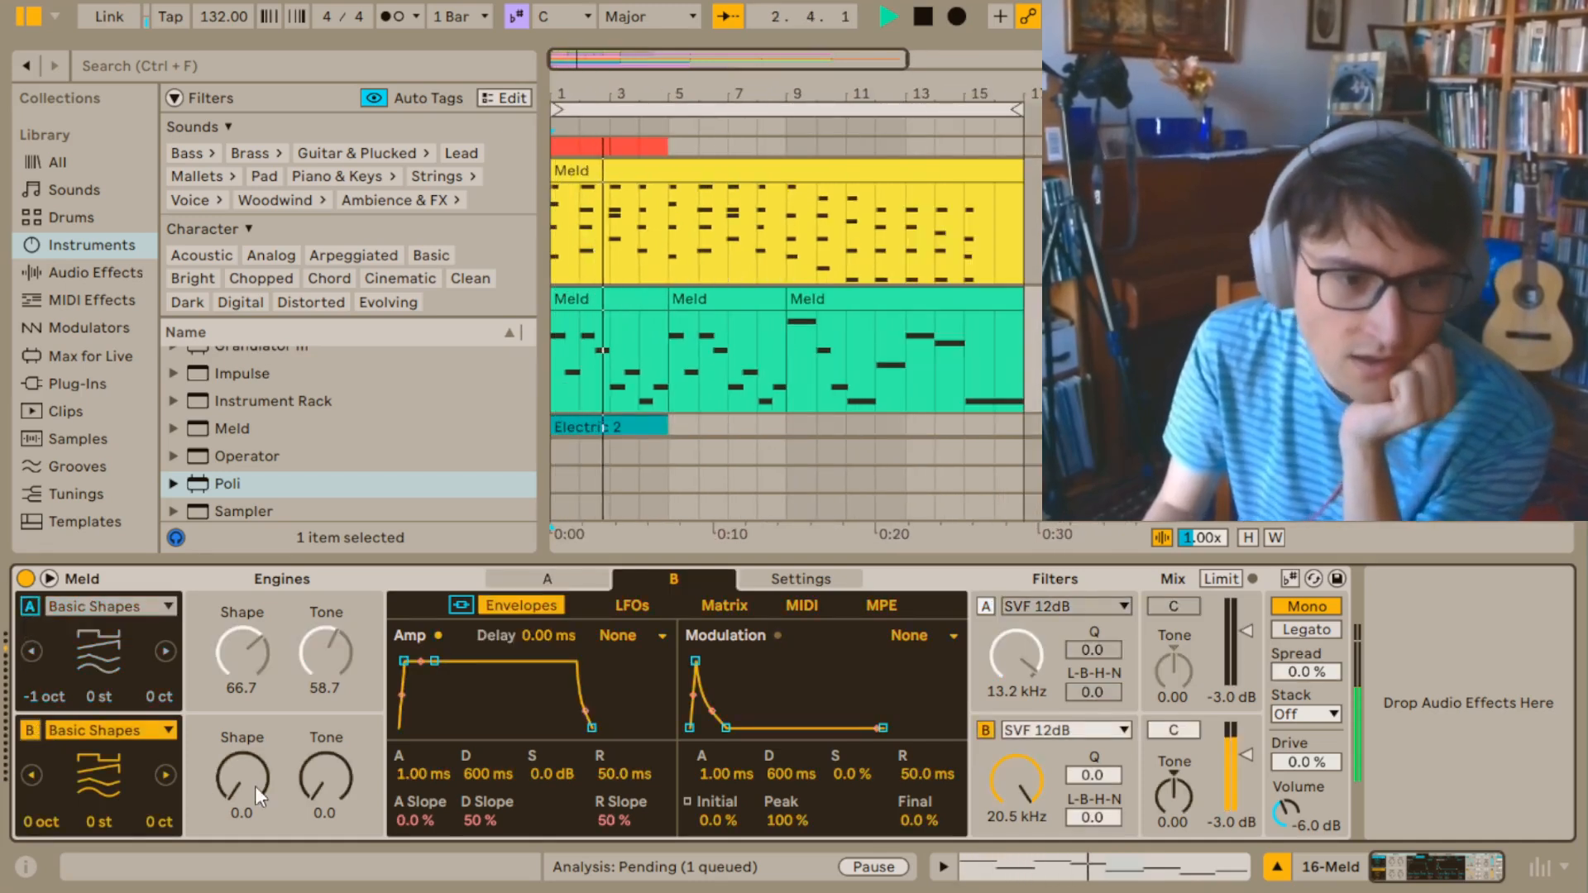
pyautogui.moveTo(216, 780); pyautogui.dragTo(216, 765)
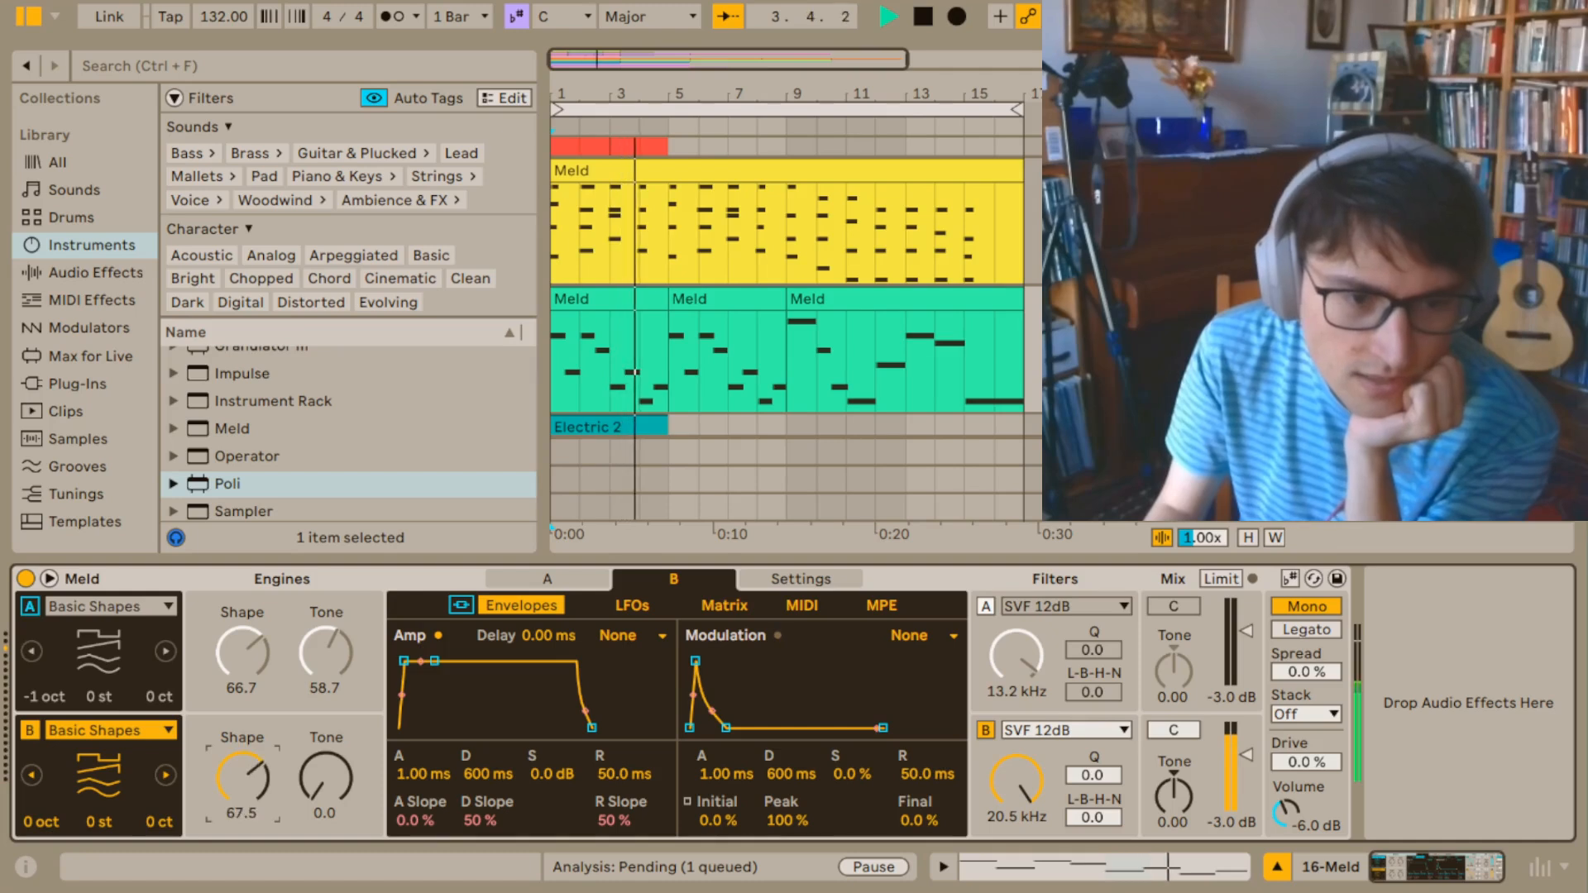
pyautogui.moveTo(326, 782); pyautogui.dragTo(326, 699)
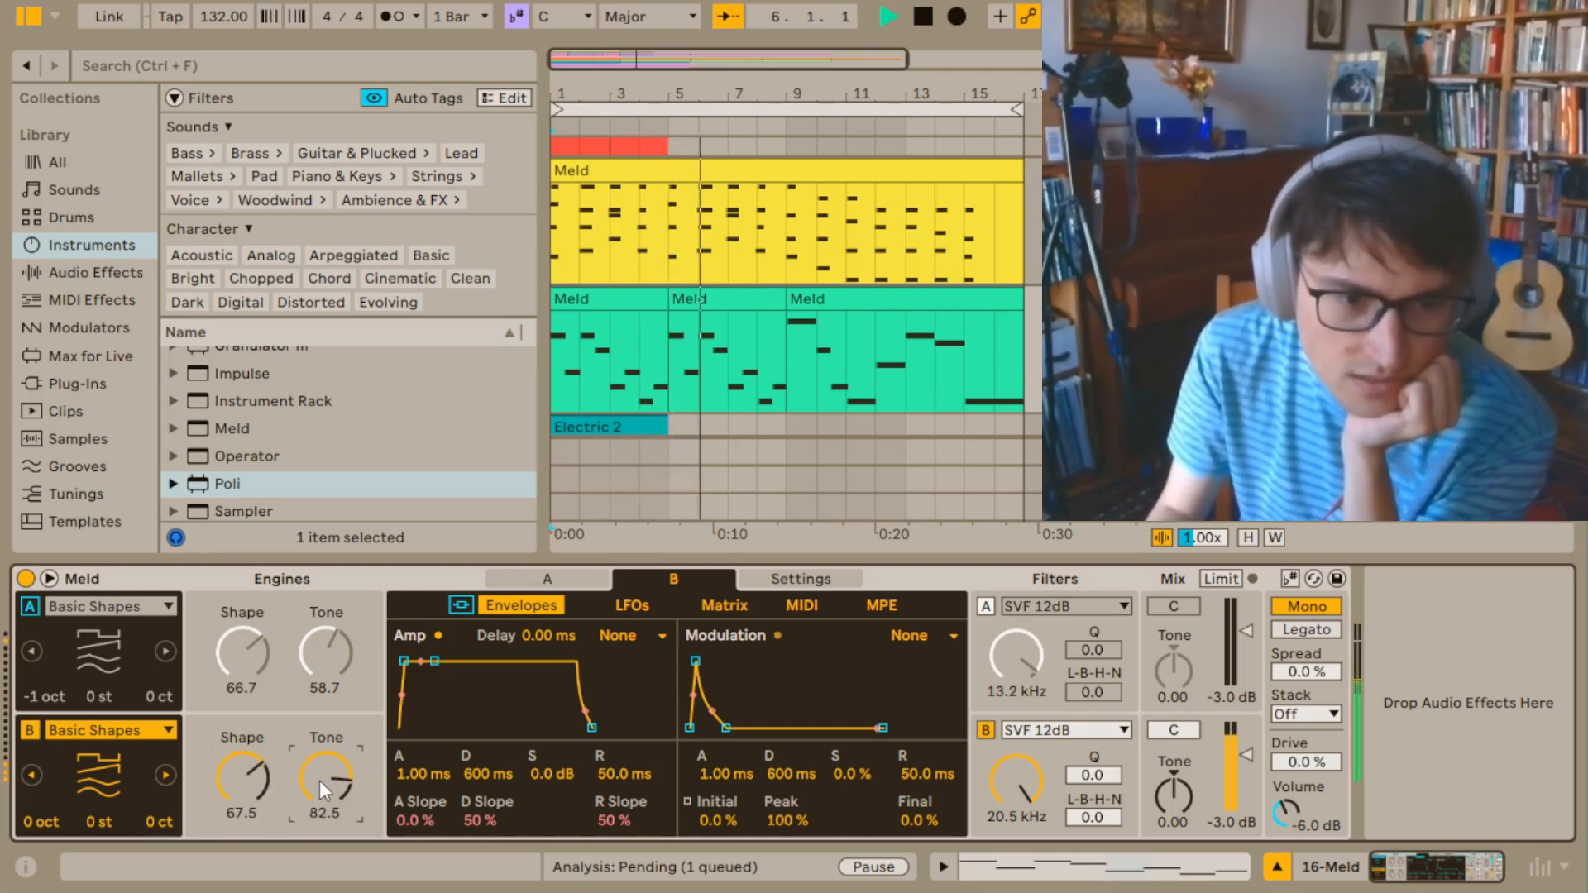
pyautogui.moveTo(314, 782); pyautogui.dragTo(314, 784)
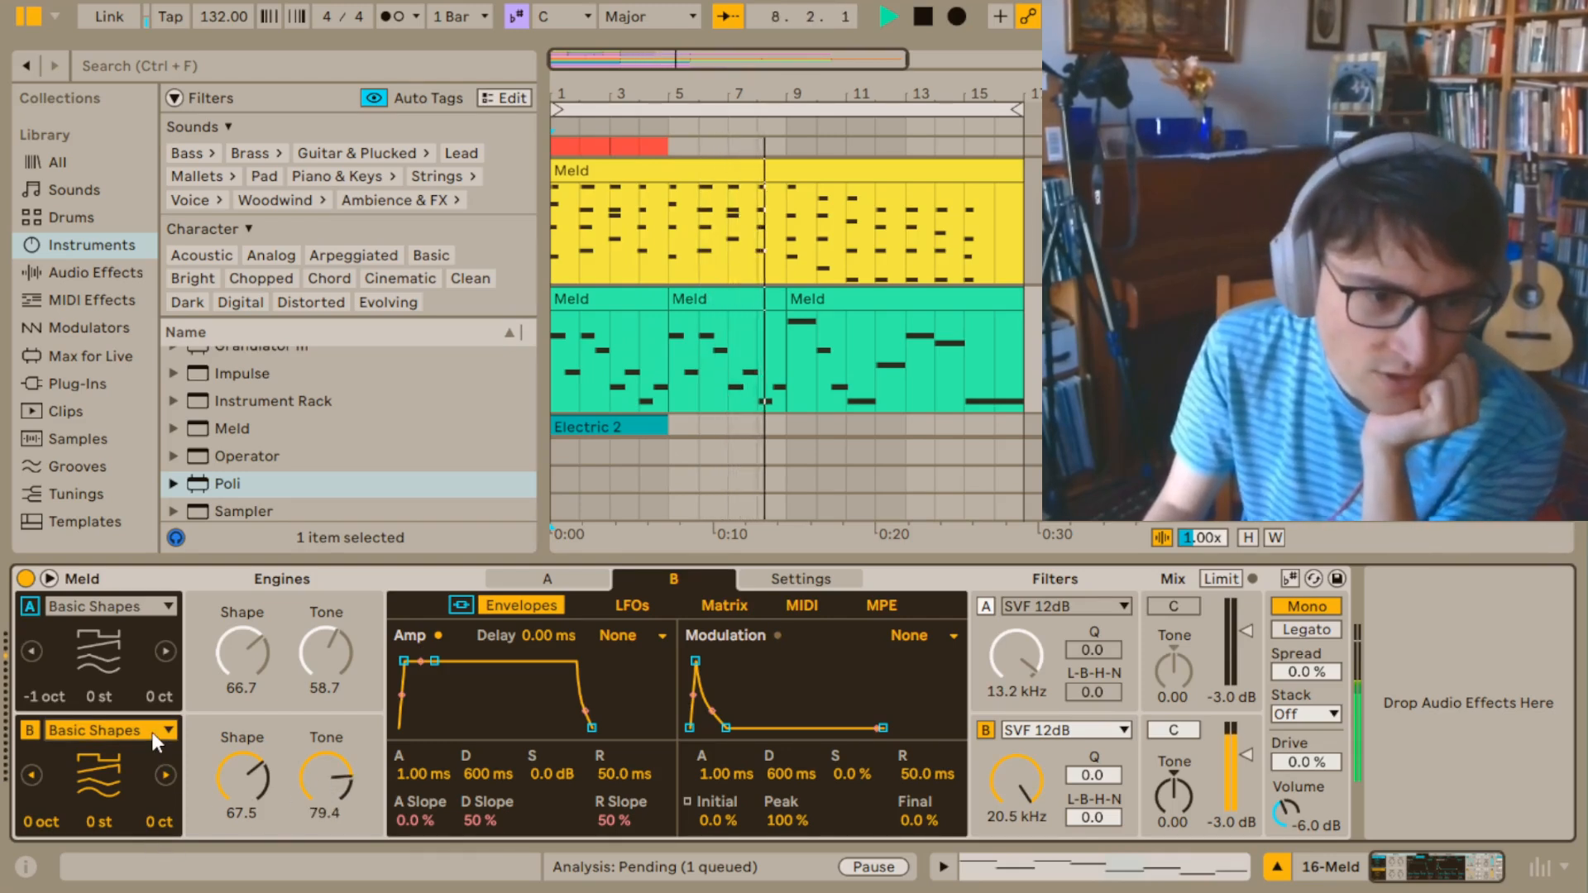
# Change engine B to Dual Basic Shapes with Shape at 77.8 and Detune at 2.4.
pyautogui.click(164, 774)
pyautogui.moveTo(326, 781); pyautogui.dragTo(237, 788)
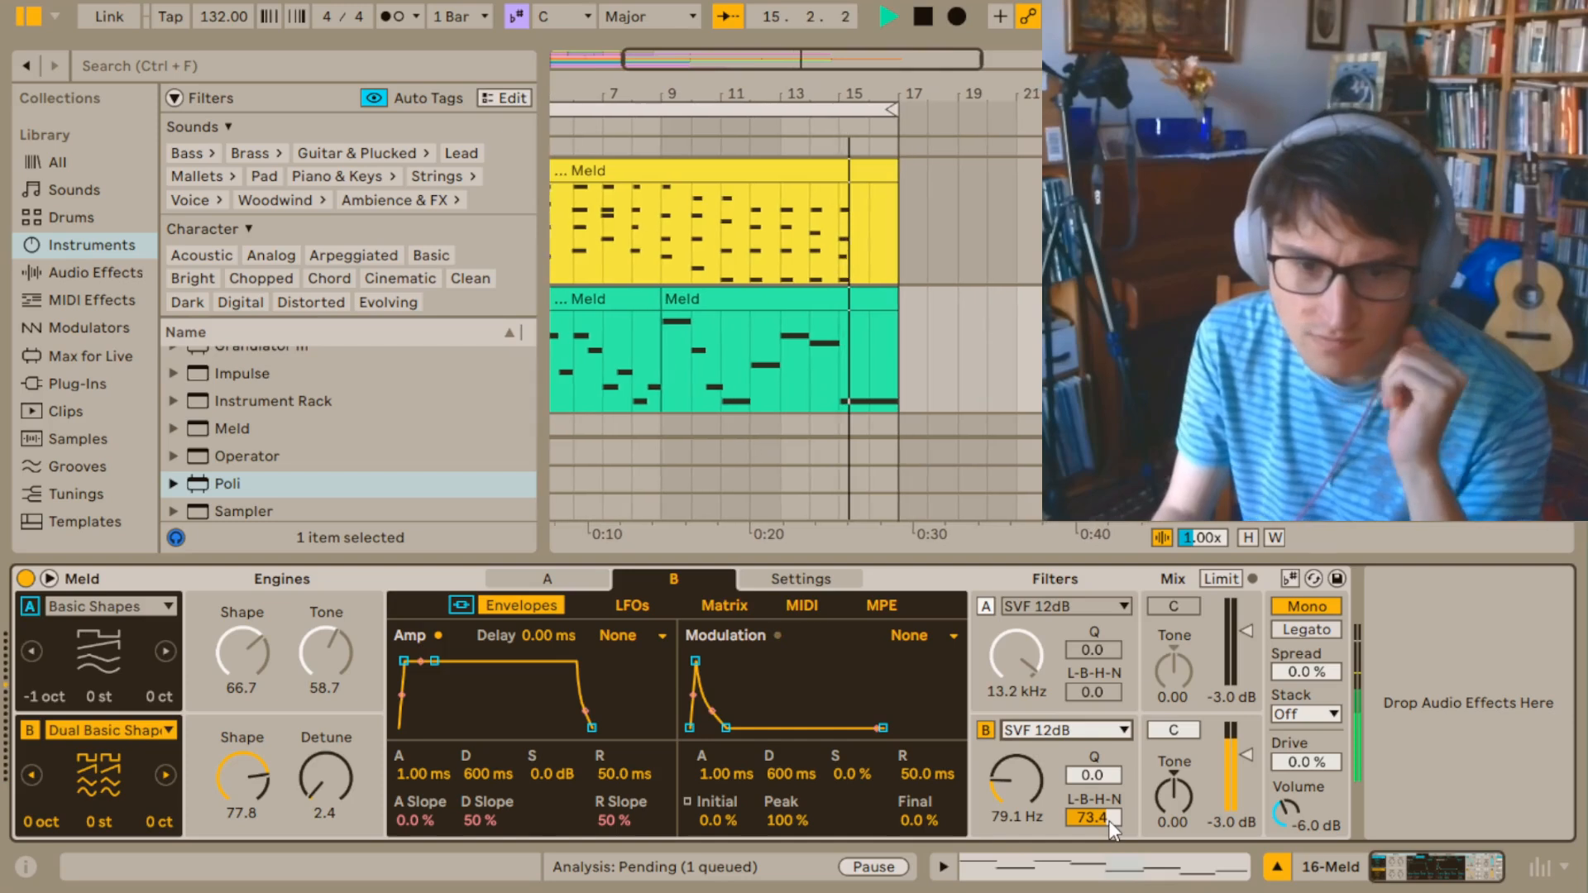
# Set filter B to SVF 24dB with a 116 Hz cutoff and an L-B-H-N value of 72.7.
pyautogui.moveTo(1109, 820); pyautogui.dragTo(1109, 826)
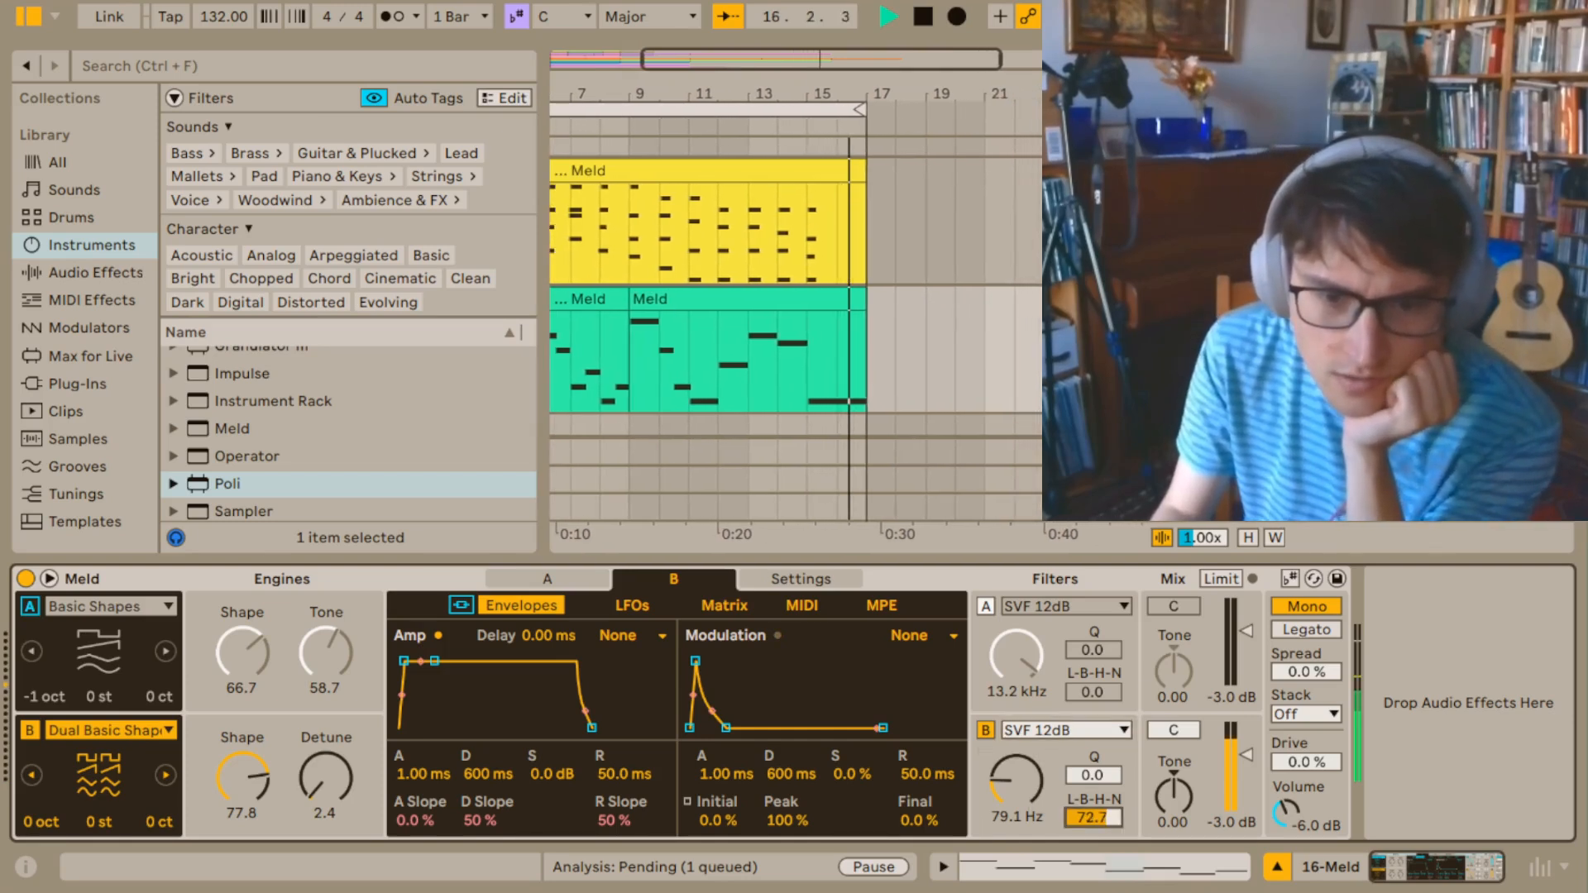
pyautogui.moveTo(1034, 787); pyautogui.dragTo(1034, 778)
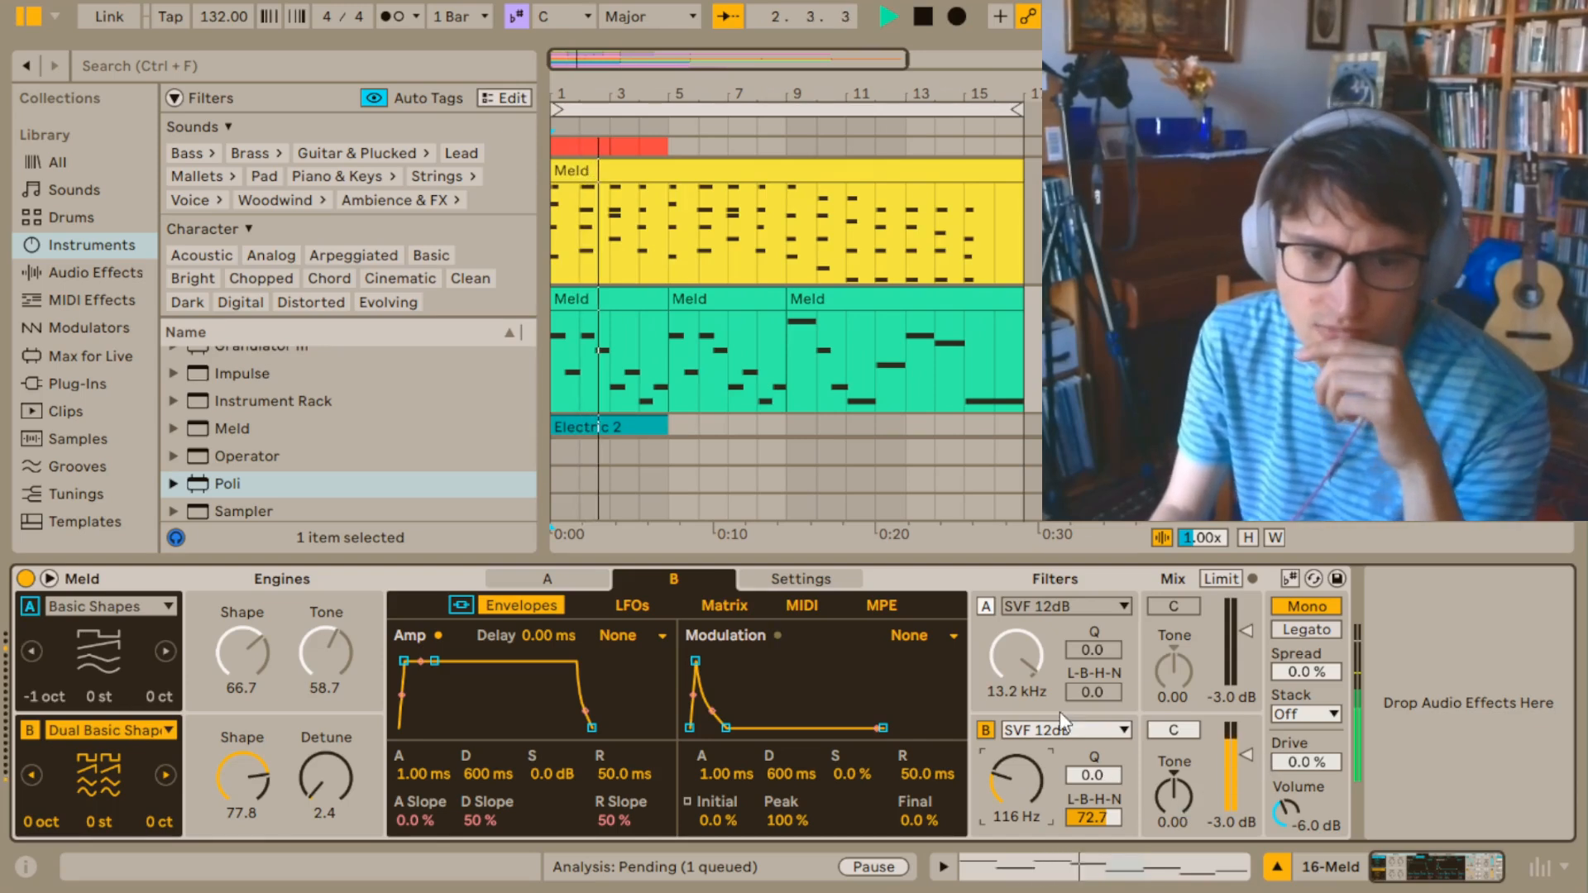
pyautogui.click(1074, 733)
pyautogui.click(1085, 822)
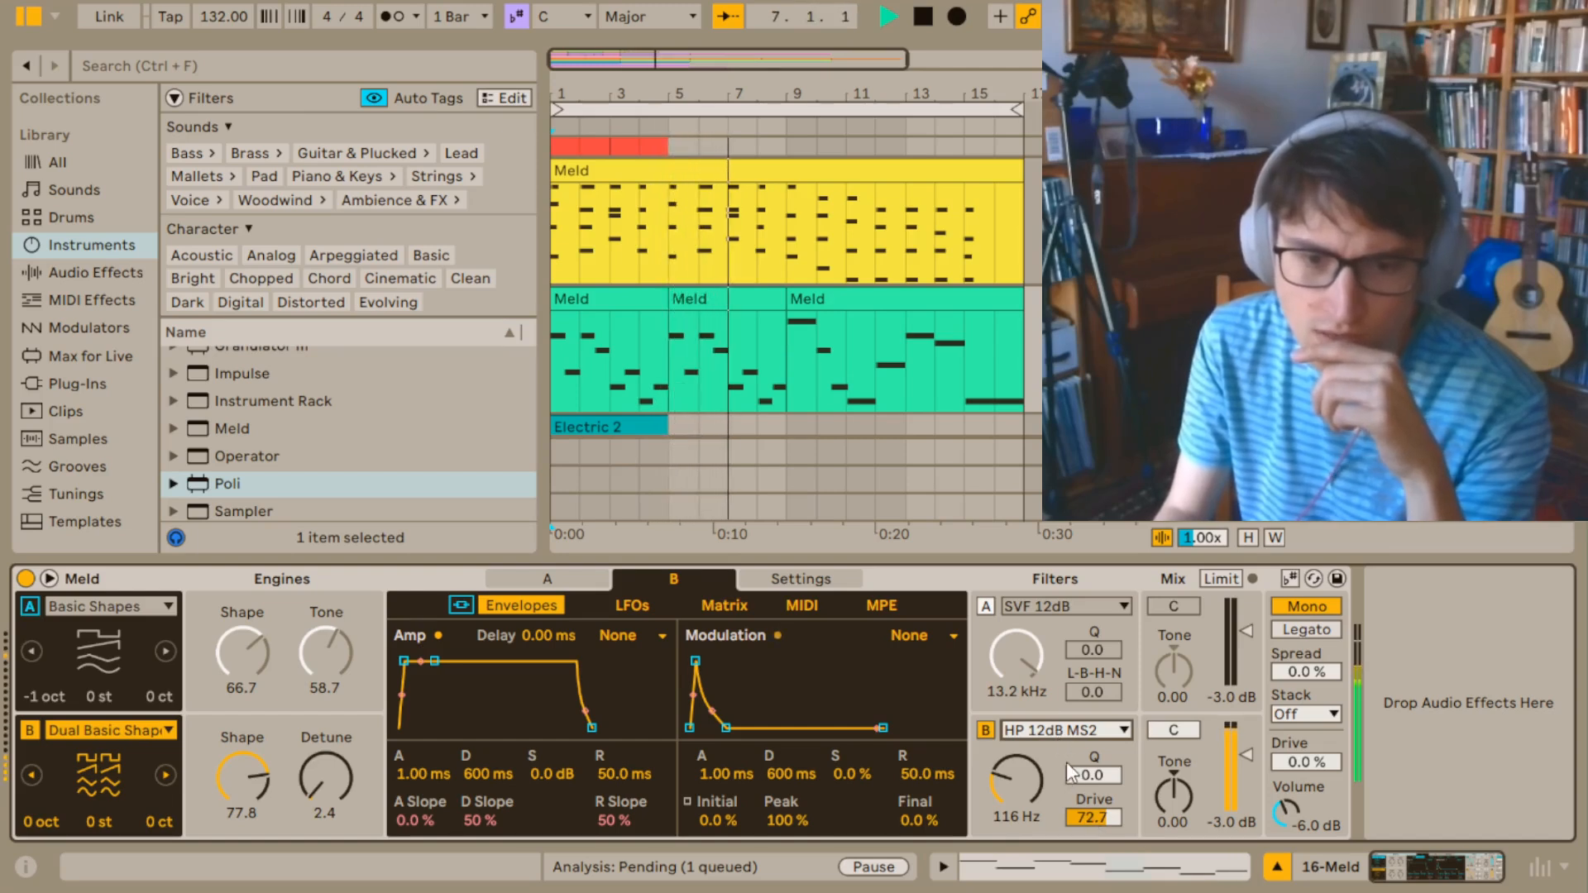
pyautogui.press('Up')
pyautogui.press('Up')
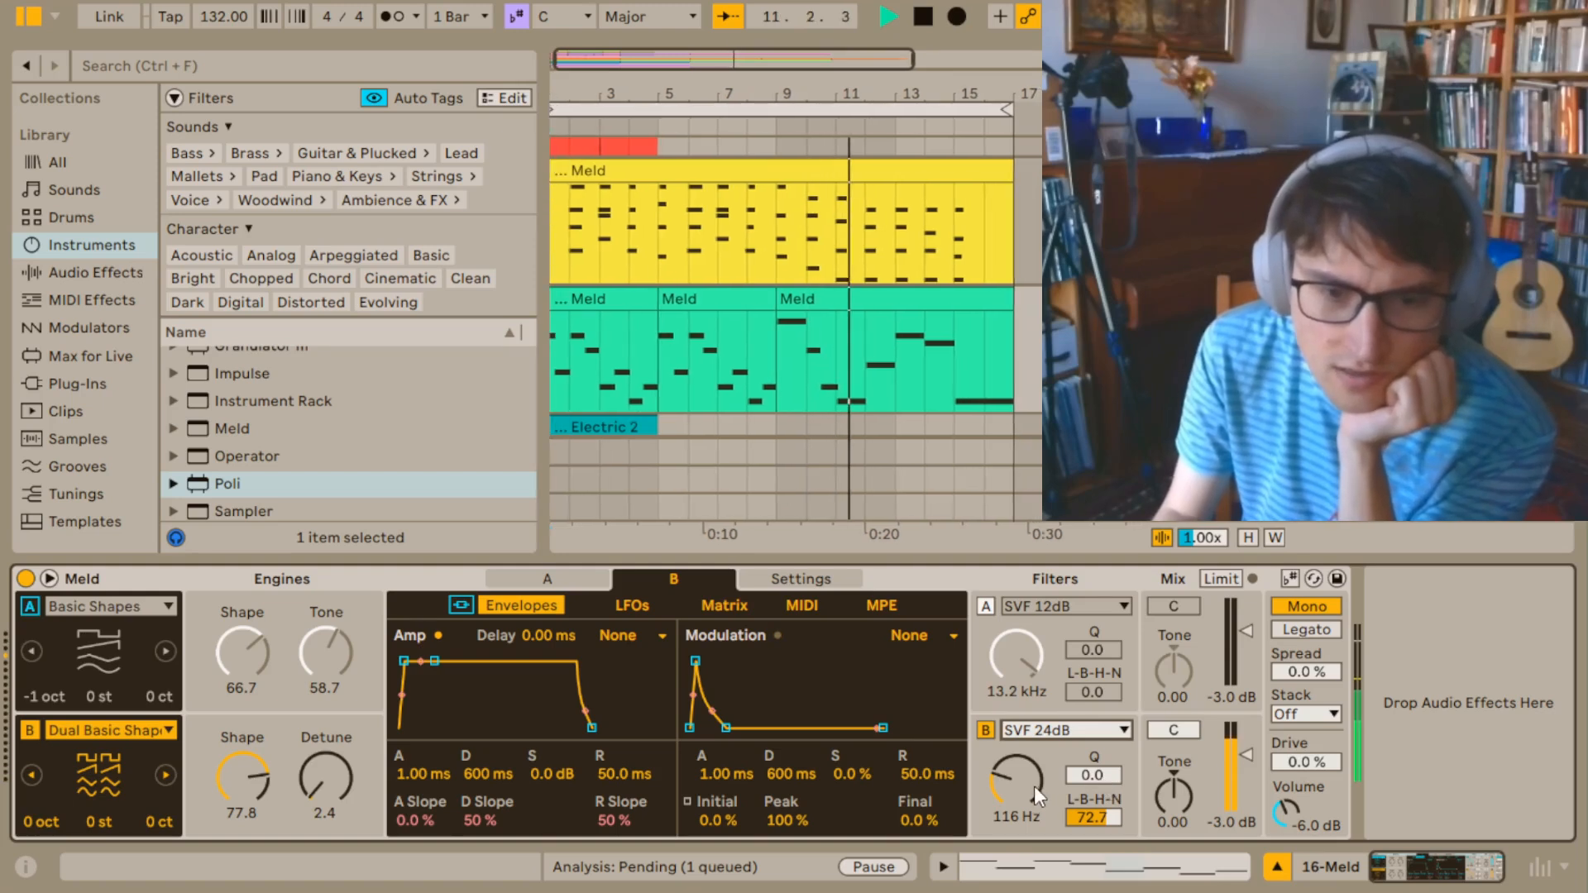
# Give engine B's amp envelope a 42.3 ms attack with 35% attack slope, and set its mix Tone to 0.17.
pyautogui.moveTo(404, 662); pyautogui.dragTo(408, 685)
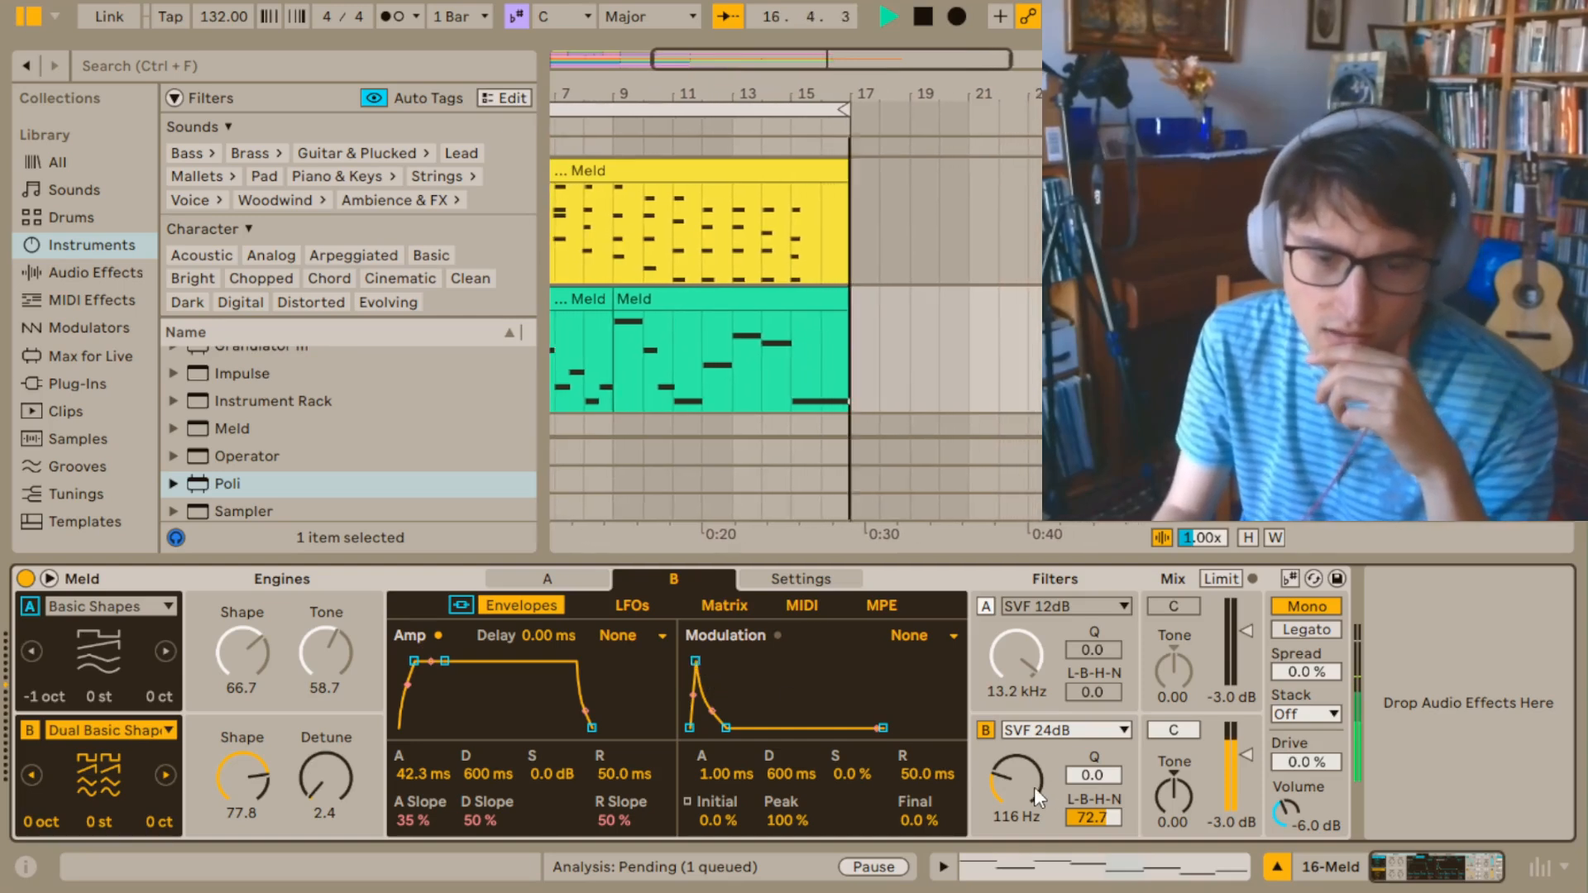
pyautogui.moveTo(1175, 796); pyautogui.dragTo(1175, 778)
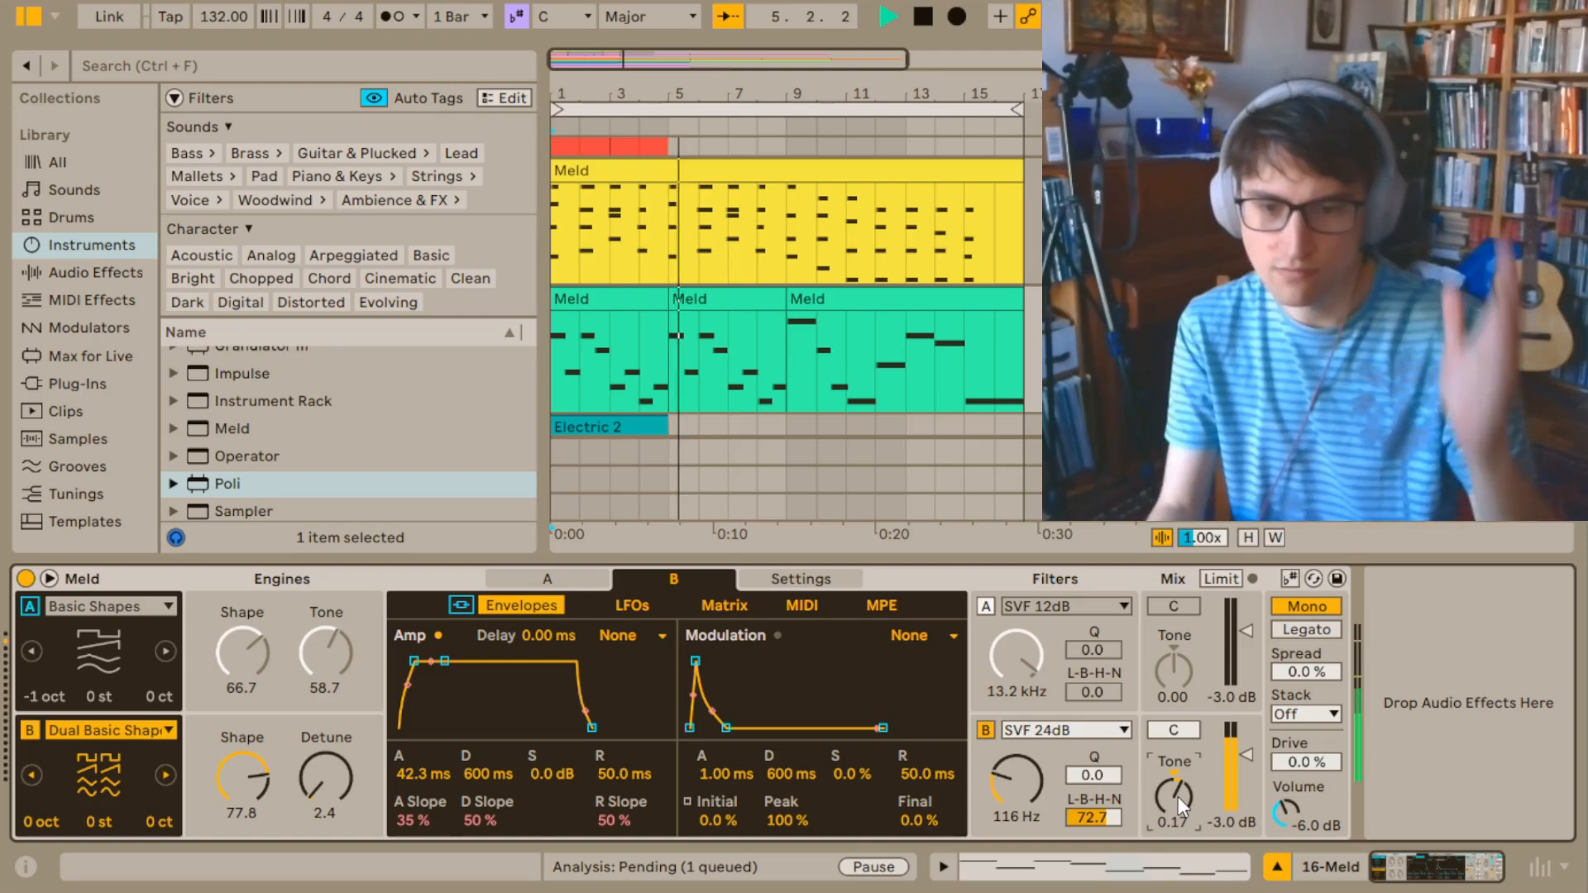
# Turn engine A back on and thicken the sound with a Stack of 2 and 33% Spread.
pyautogui.click(32, 607)
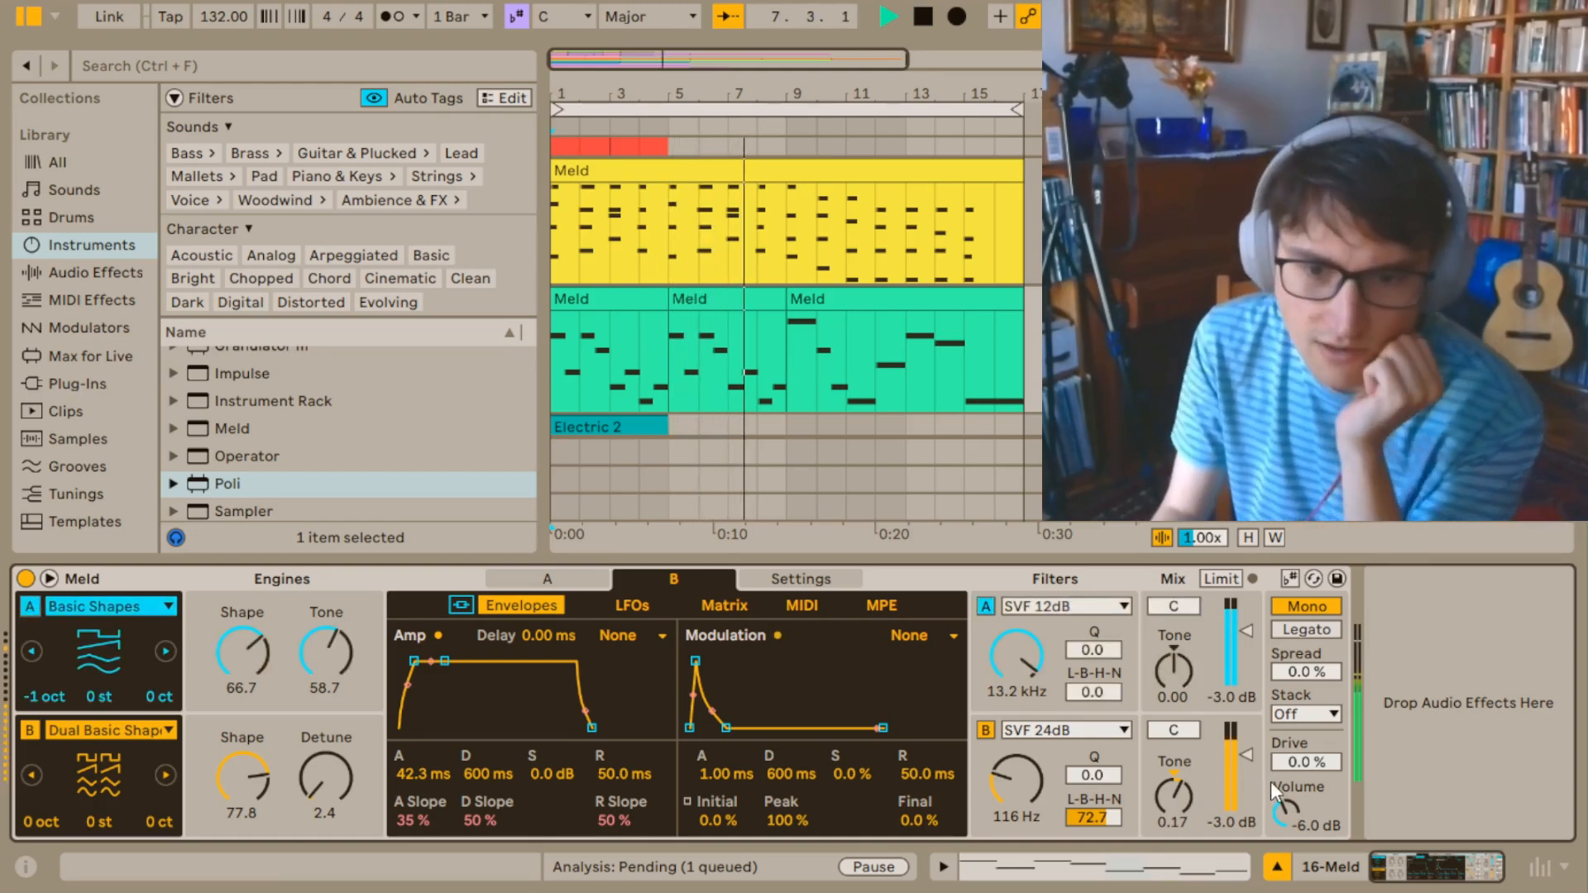
pyautogui.click(1303, 718)
pyautogui.click(1309, 756)
pyautogui.click(1304, 673)
pyautogui.moveTo(1304, 673)
pyautogui.mouseDown()
pyautogui.moveTo(1304, 654)
pyautogui.moveTo(1323, 664)
pyautogui.mouseUp()
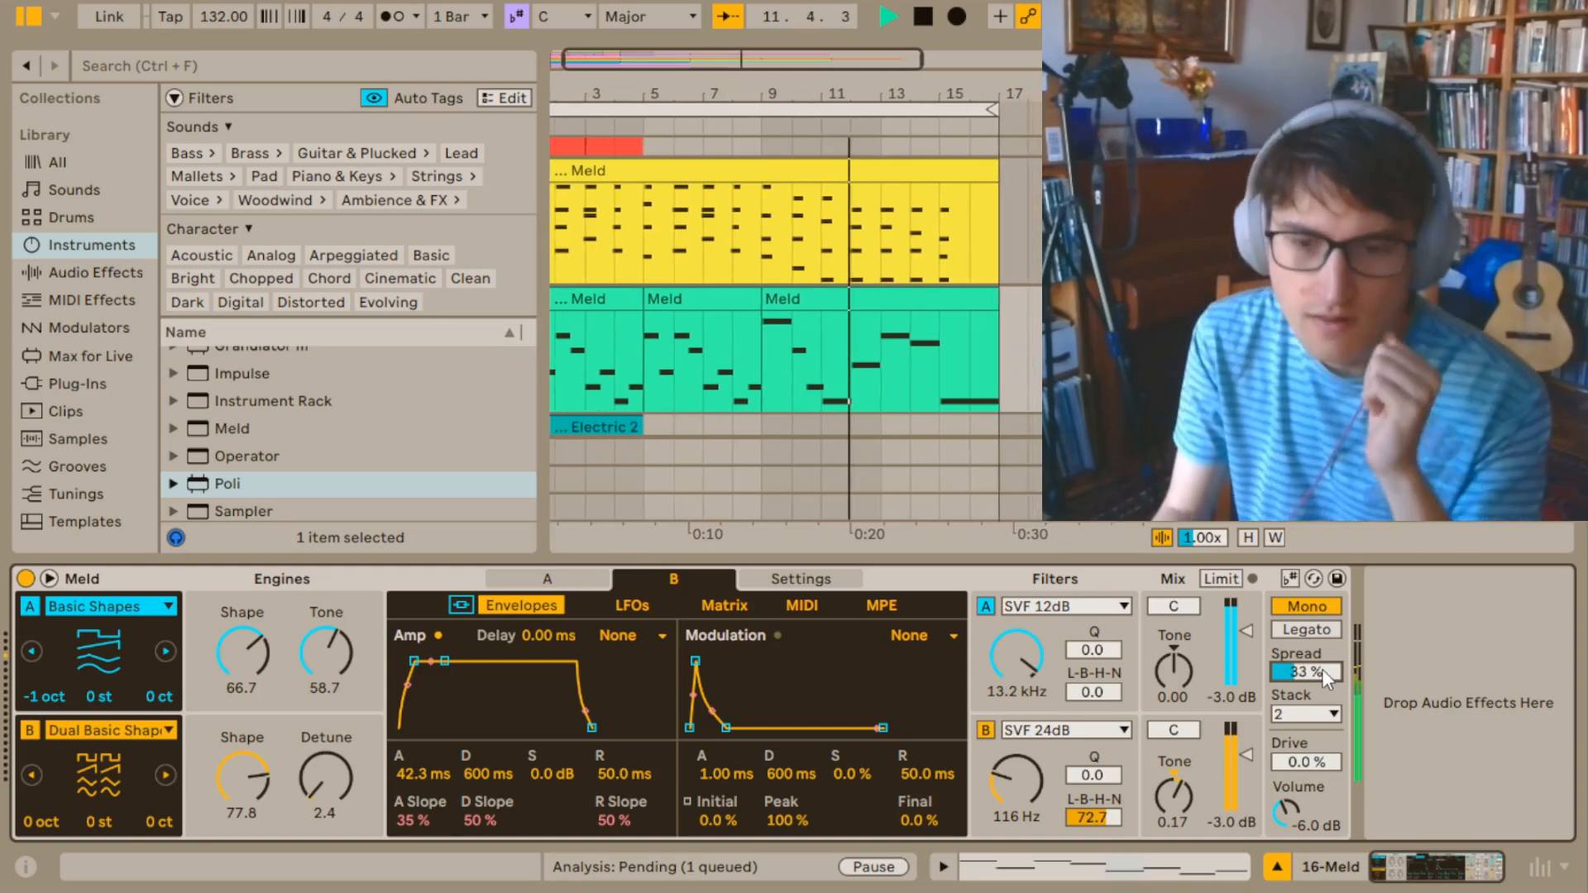
# Lower filter A's cutoff to 5.78 kHz and filter B's cutoff to 56.9 Hz.
pyautogui.moveTo(1016, 654); pyautogui.dragTo(1016, 677)
pyautogui.moveTo(1015, 779); pyautogui.dragTo(1015, 802)
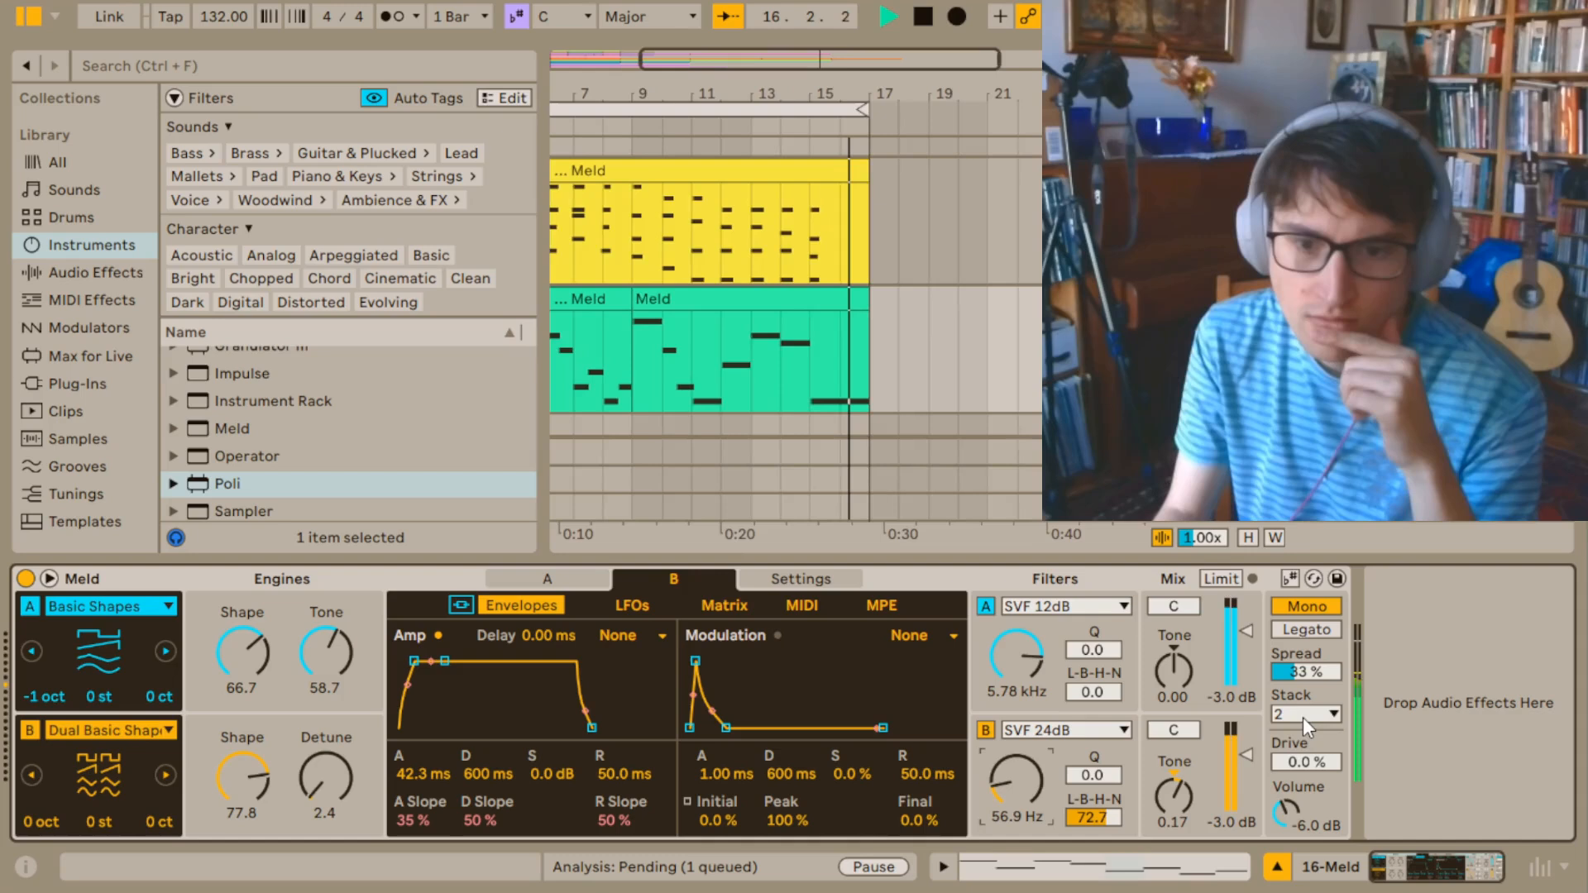
# Lower filter A's cutoff to 1.63 kHz, briefly switching engine B off and on to compare the sound.
pyautogui.moveTo(1017, 654); pyautogui.dragTo(1017, 677)
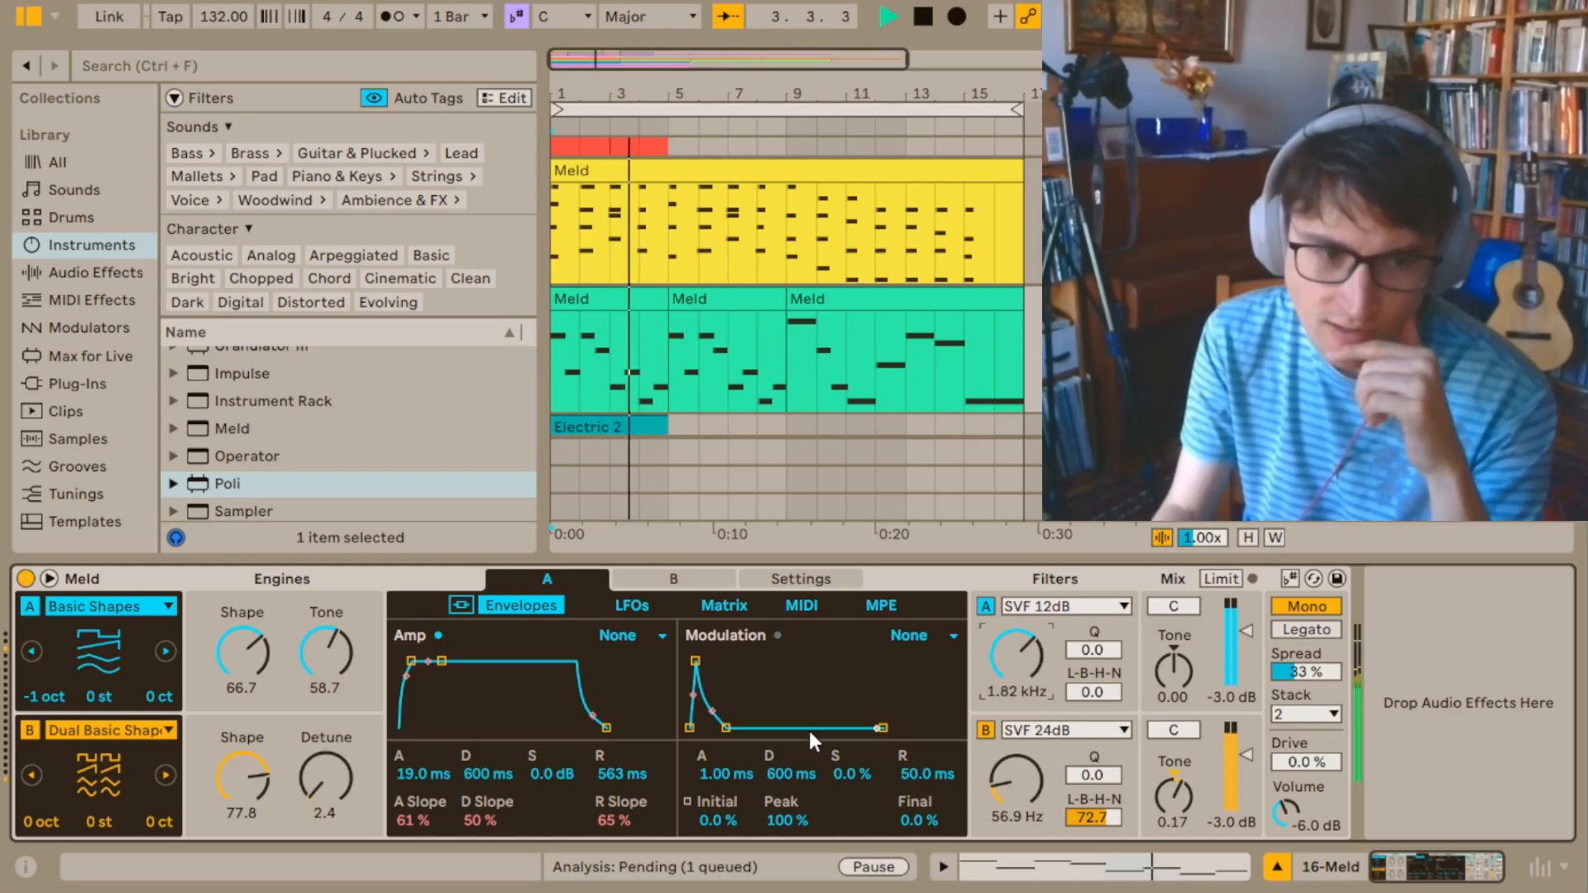
pyautogui.click(35, 731)
pyautogui.click(34, 730)
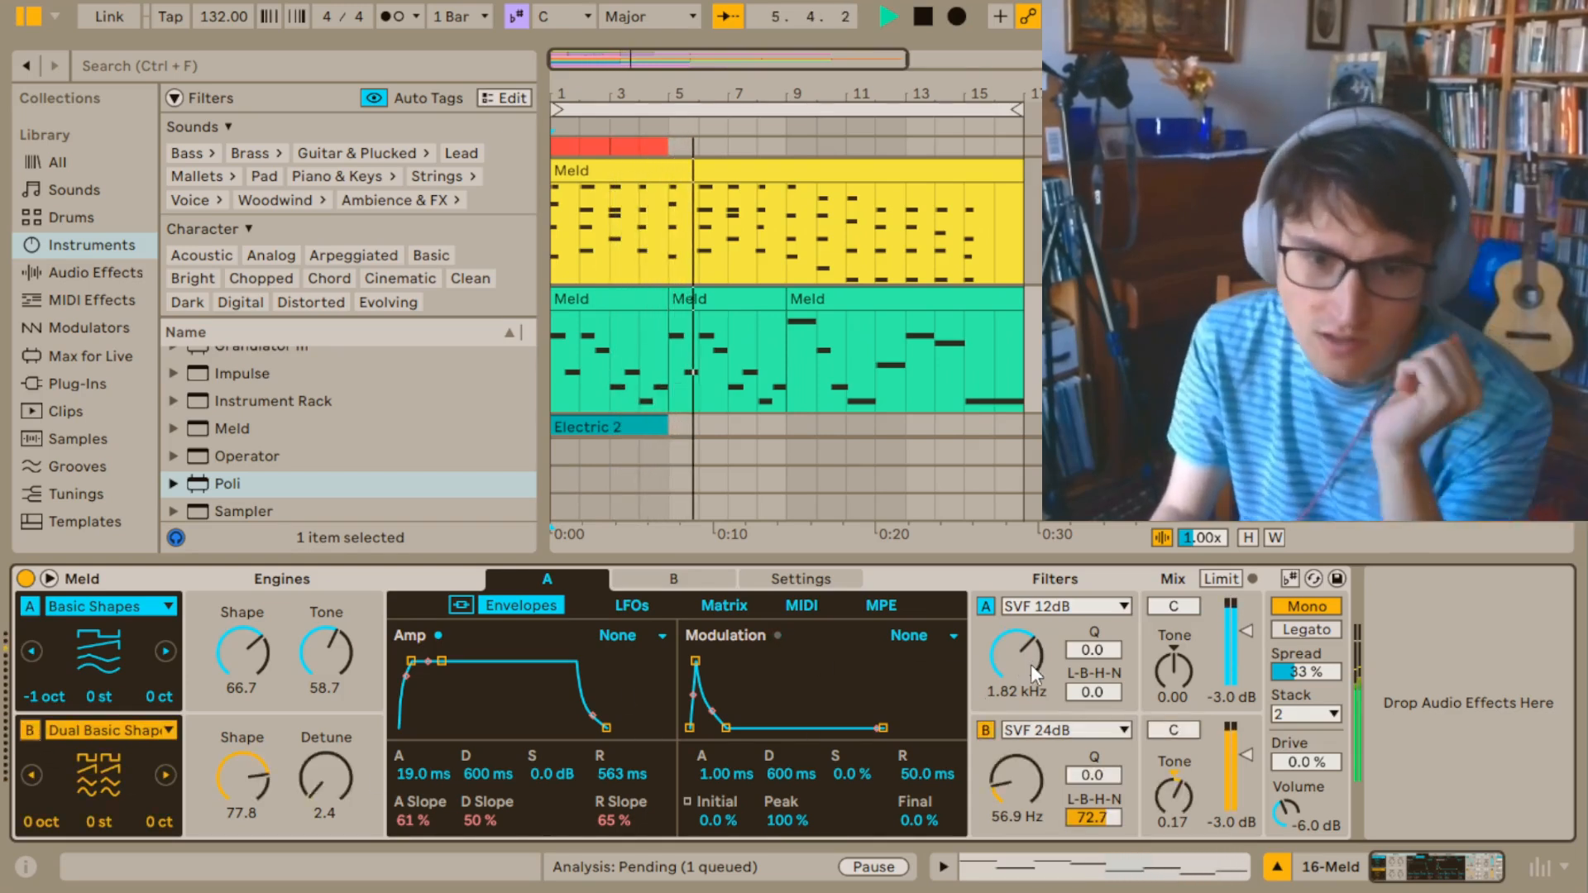
pyautogui.click(1019, 780)
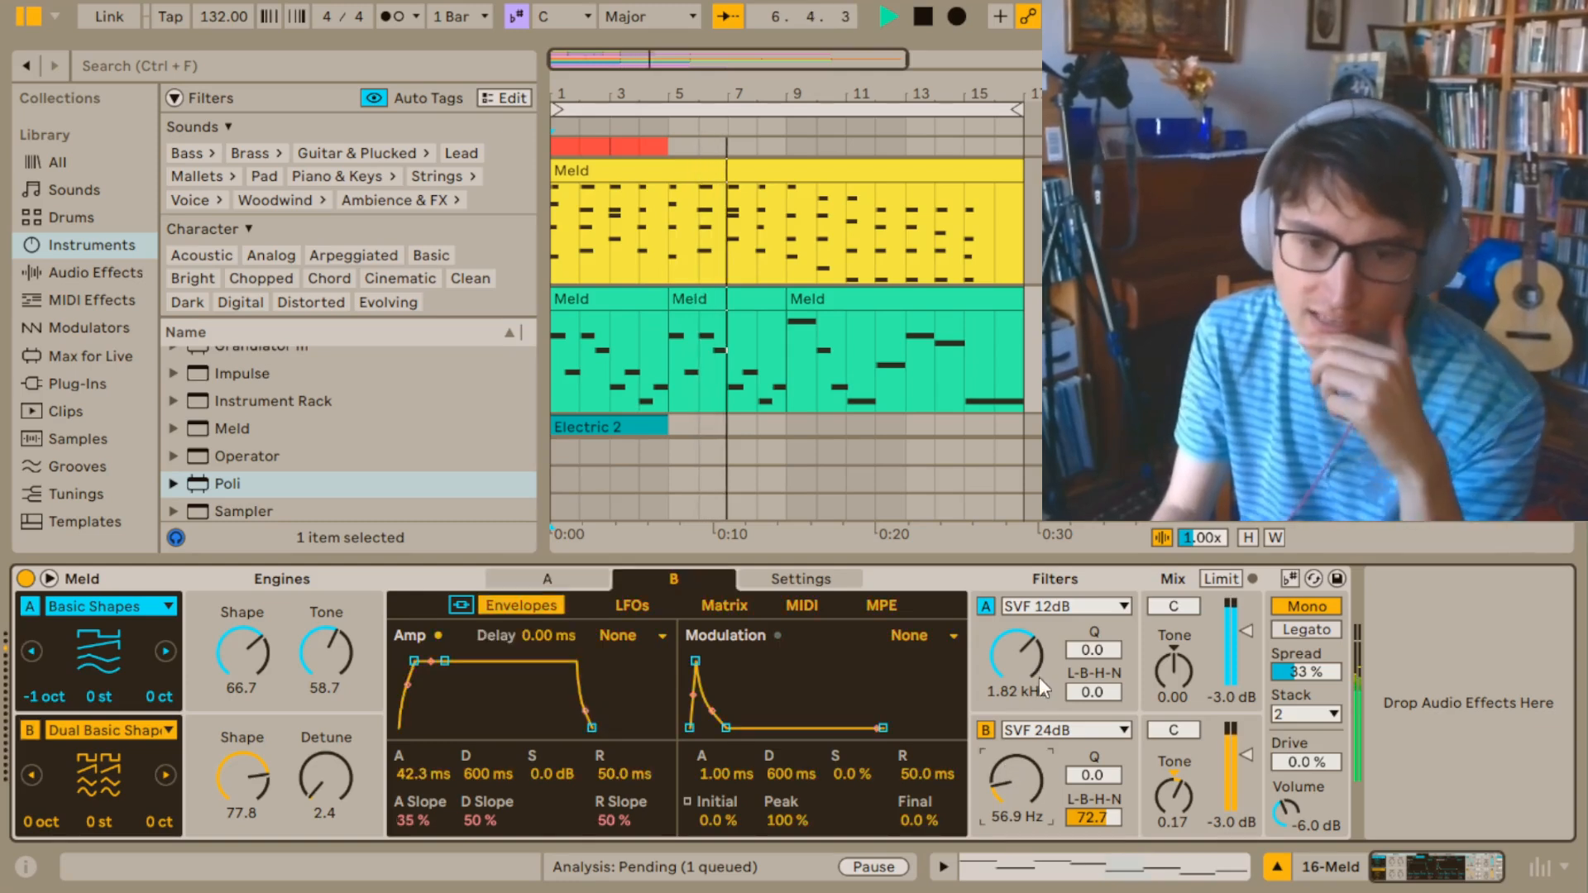
pyautogui.click(1024, 661)
pyautogui.moveTo(1024, 662); pyautogui.dragTo(1024, 682)
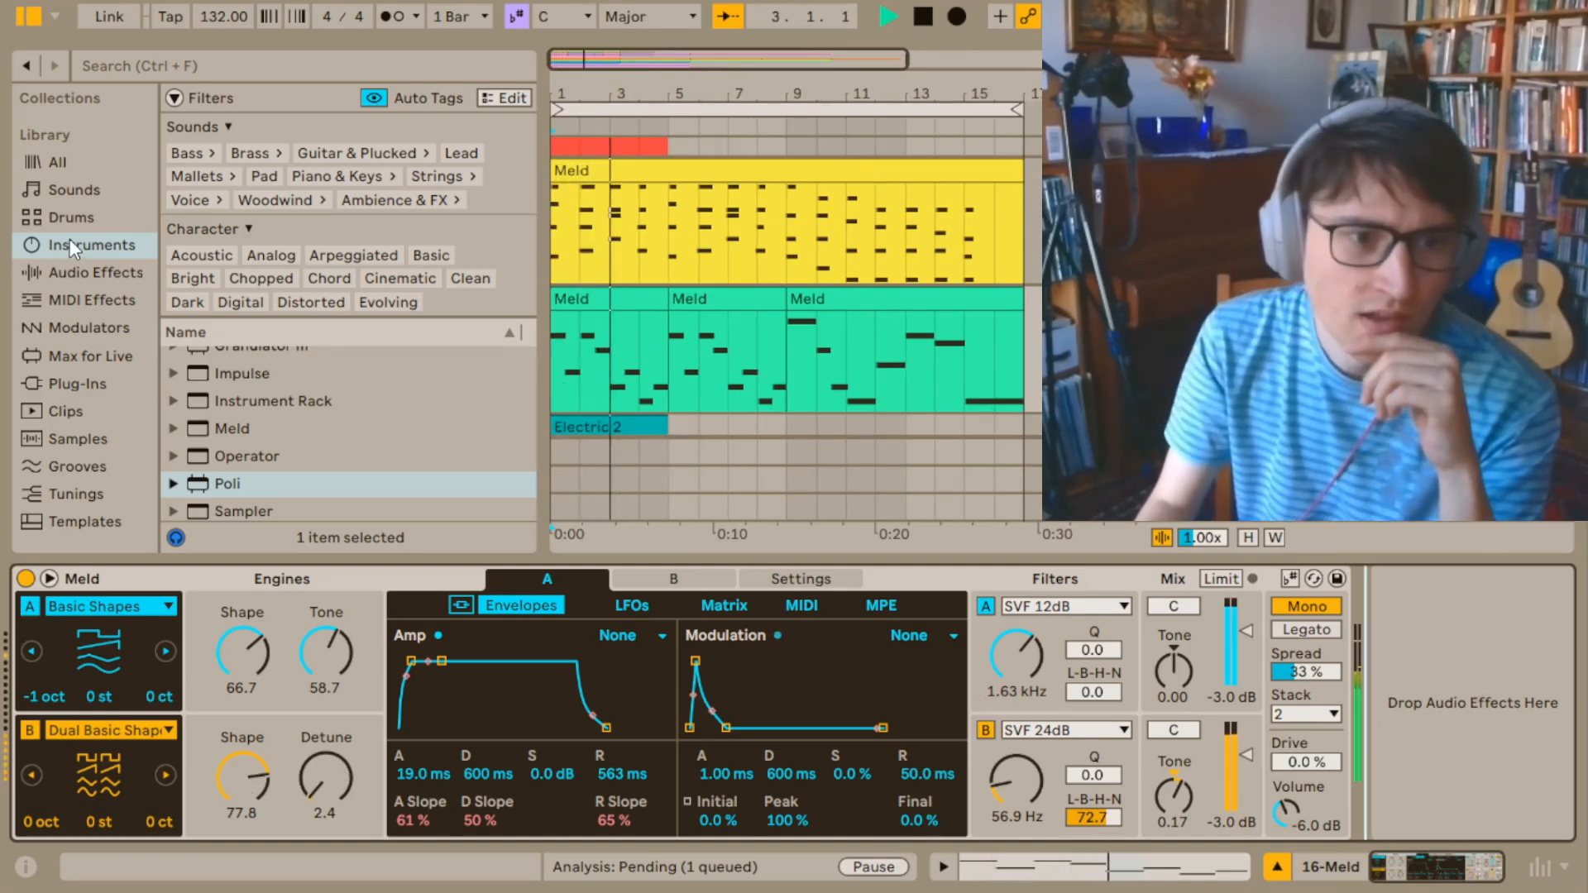
# Find the Roar device among the audio effects and add it after Meld.
pyautogui.click(92, 272)
pyautogui.scroll(-5, 246, 421)
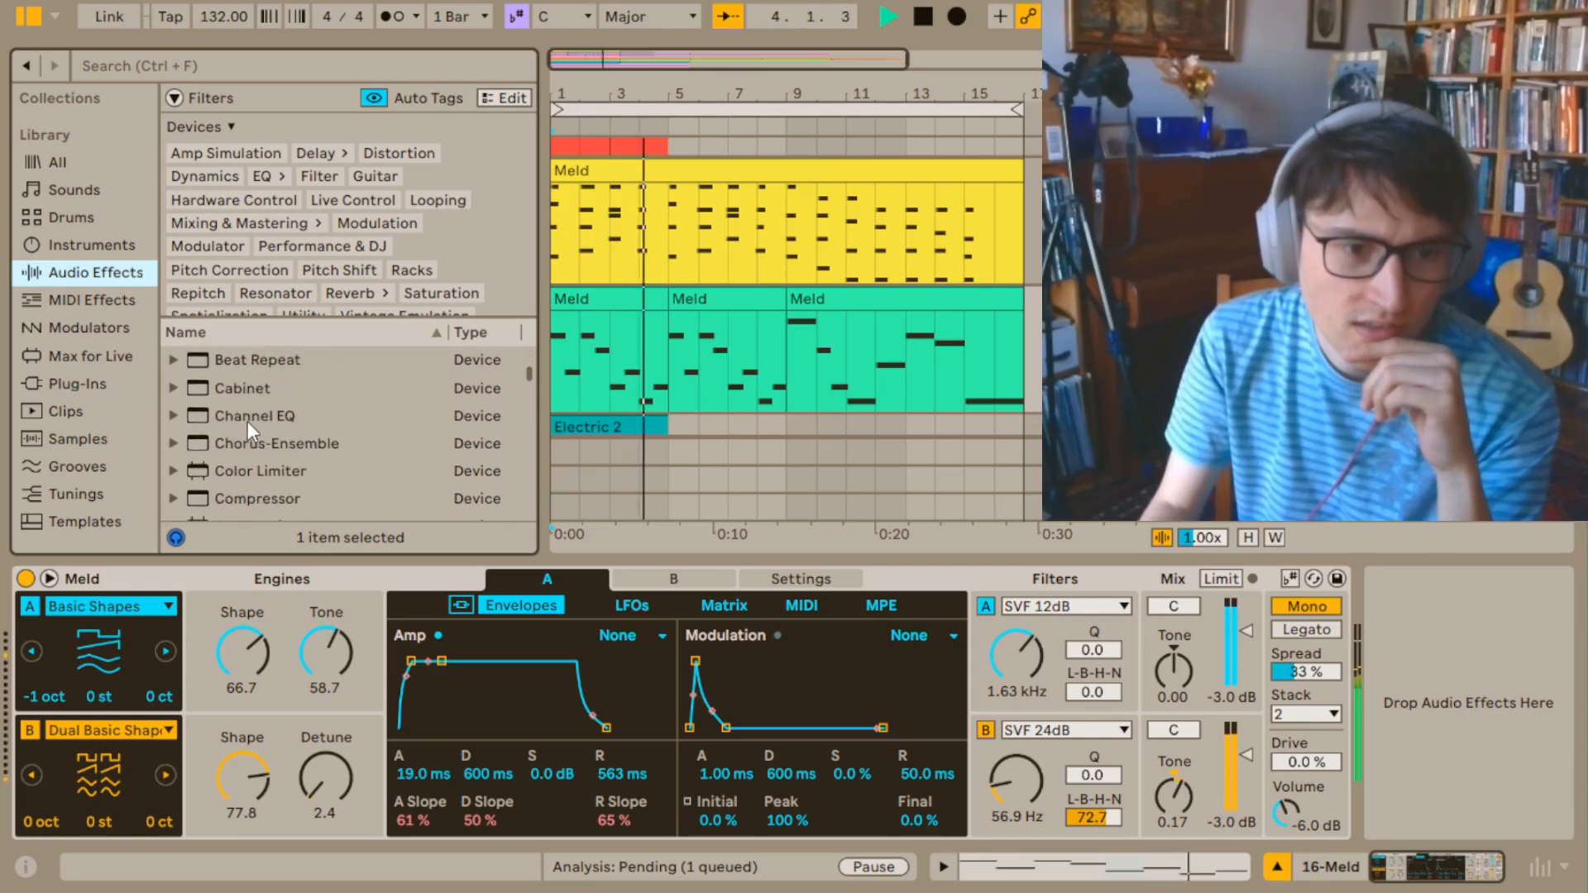
pyautogui.scroll(-8, 246, 420)
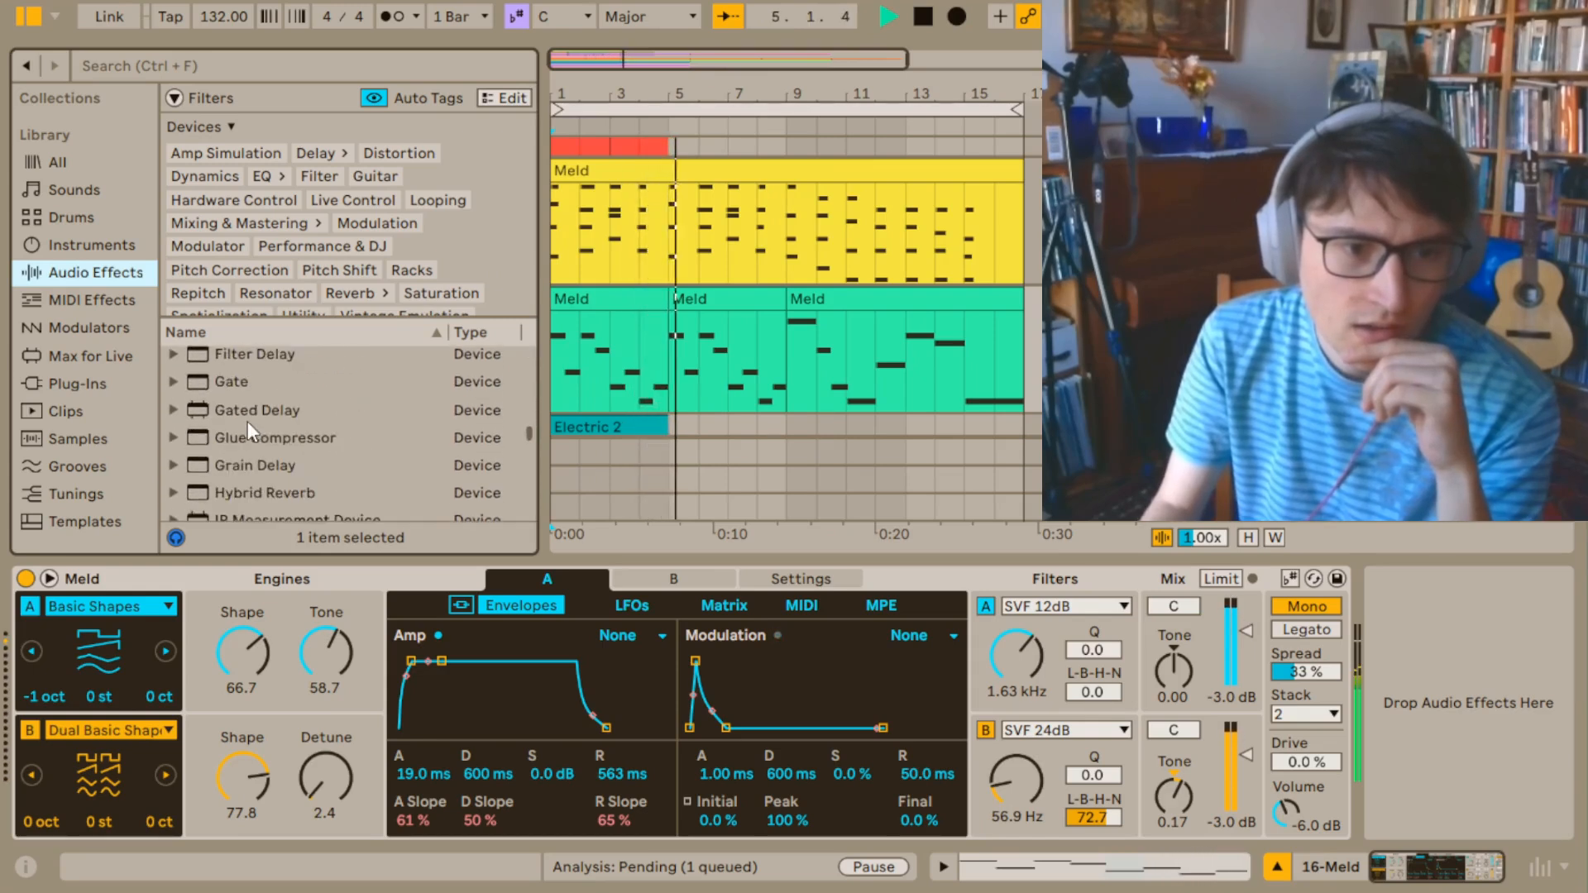
pyautogui.scroll(-6, 246, 421)
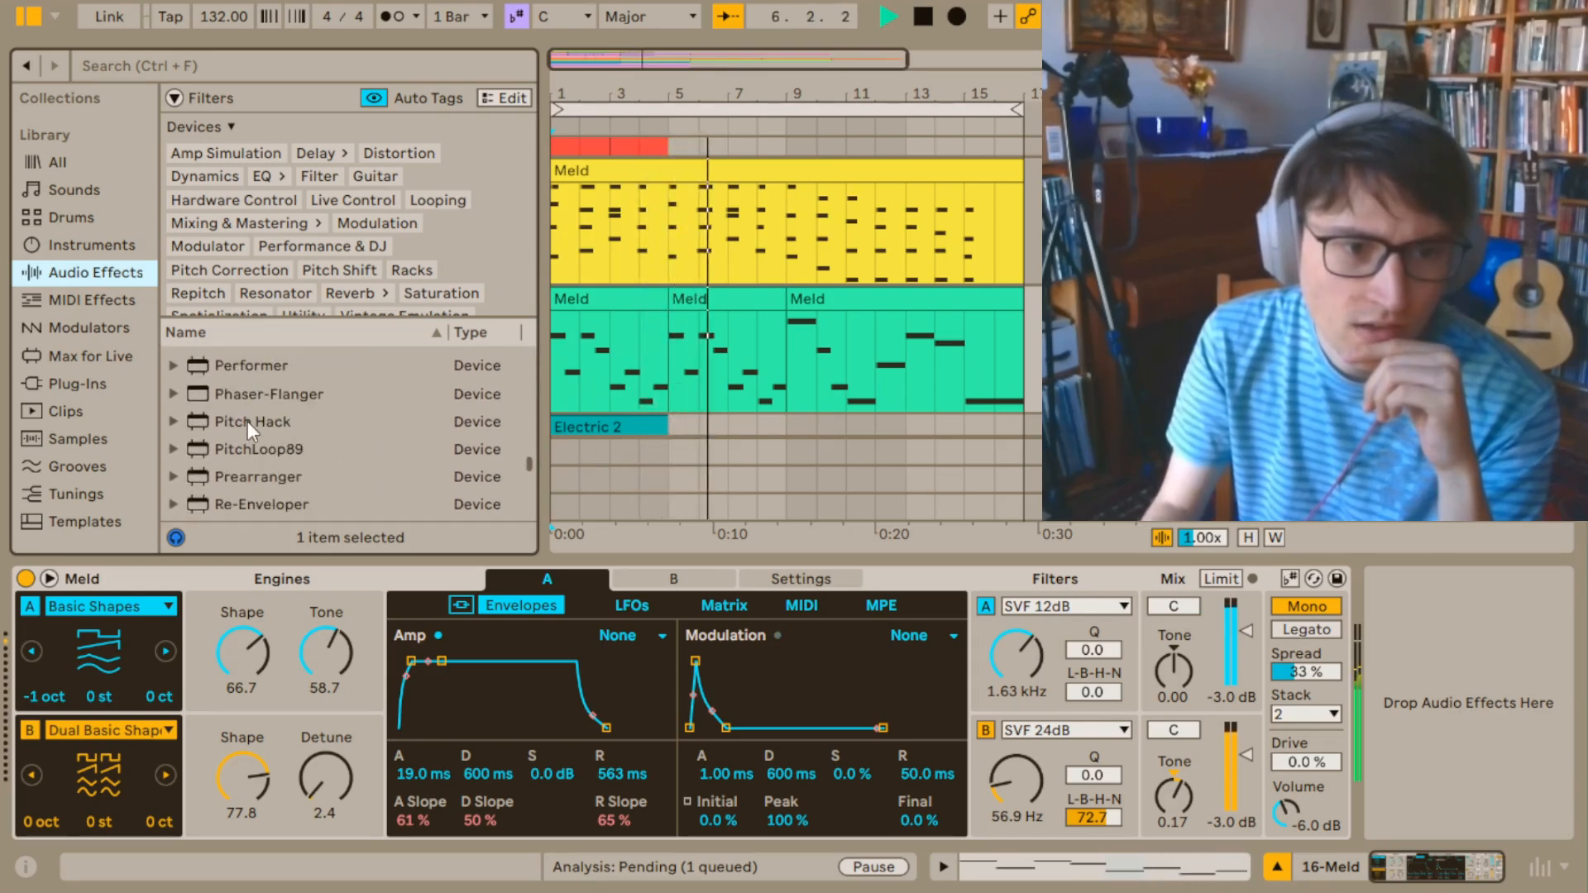
pyautogui.scroll(-3, 264, 463)
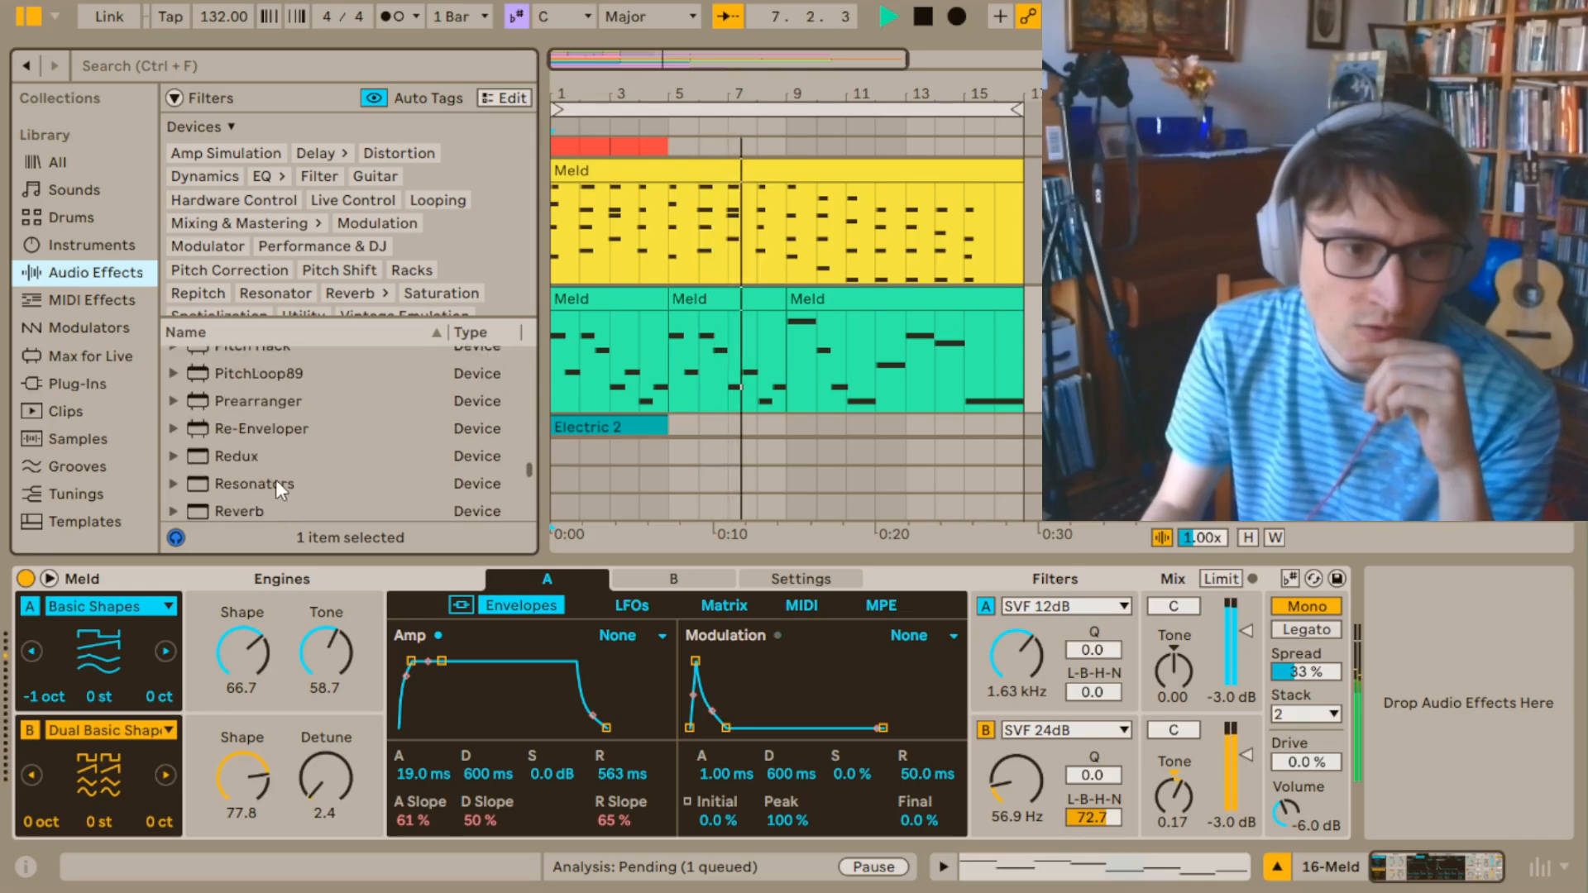
pyautogui.doubleClick(276, 496)
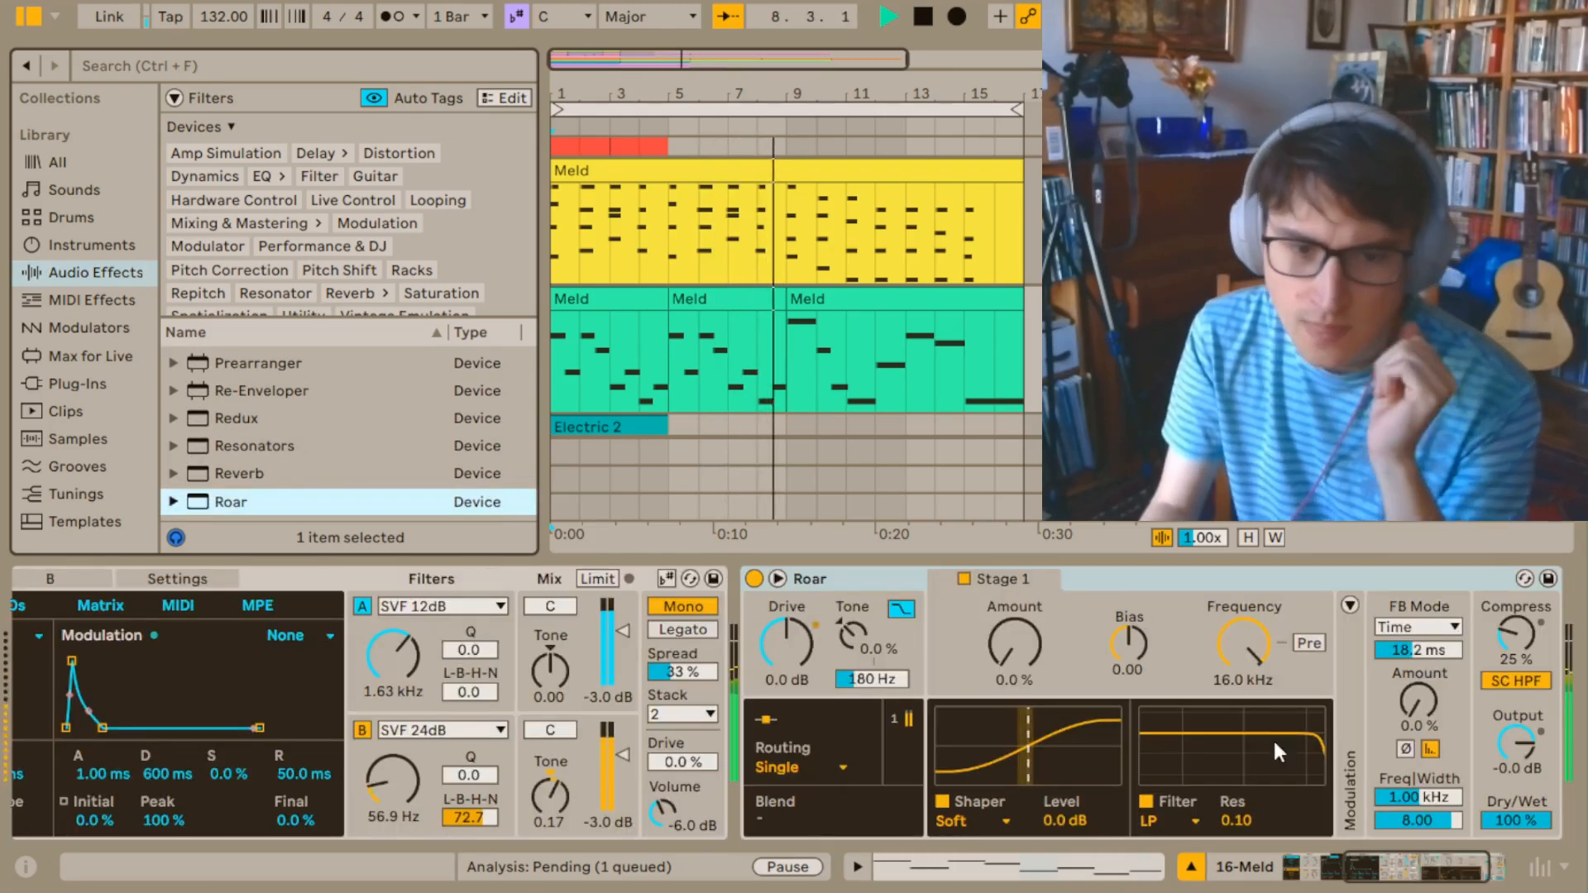
# Set Roar's Stage 1 Amount to 18%, Drive to 3.4 dB and Output to -9.0 dB.
pyautogui.moveTo(1015, 646); pyautogui.dragTo(1015, 624)
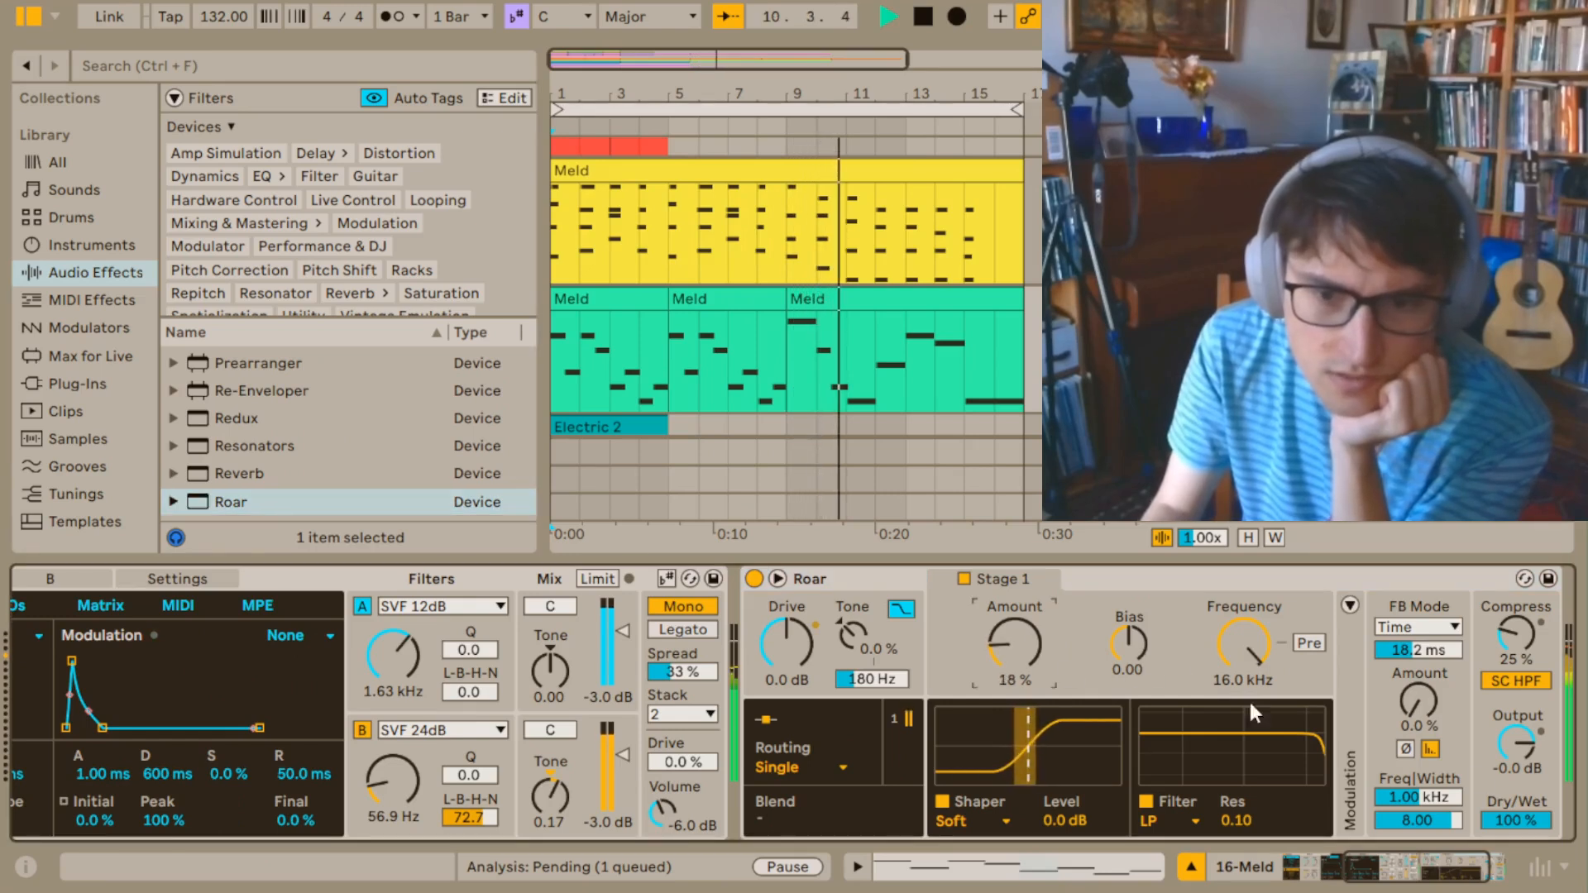
pyautogui.moveTo(822, 617); pyautogui.dragTo(822, 596)
pyautogui.moveTo(1510, 752); pyautogui.dragTo(1510, 782)
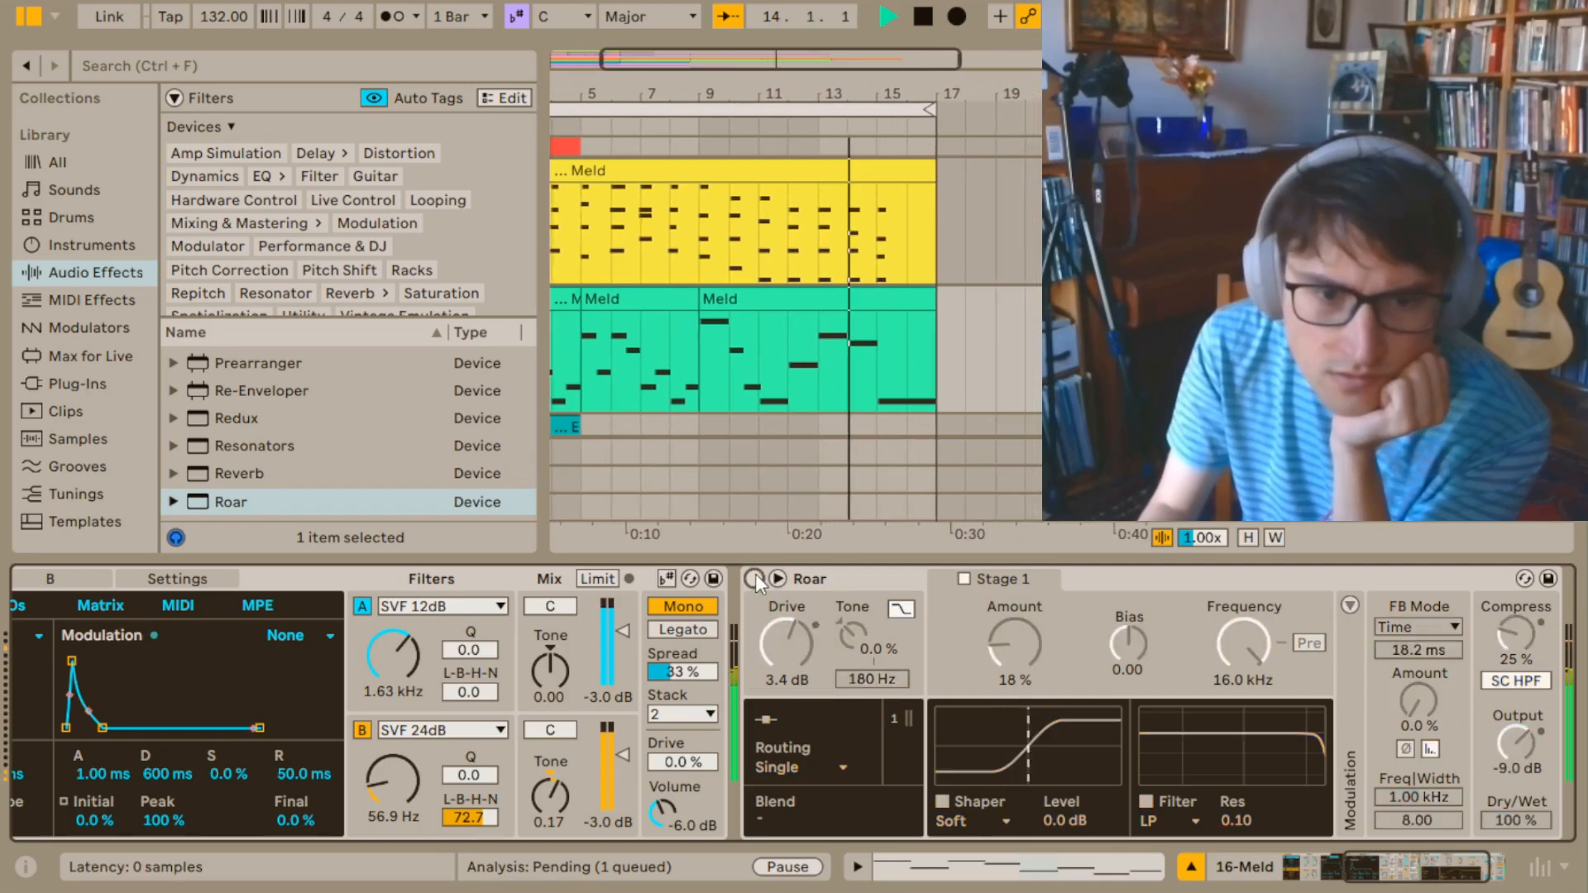
# Raise Stage 1's Amount to 25%, choose the Diode shaper, and set the low-pass filter frequency to 7.46 kHz.
pyautogui.moveTo(986, 688); pyautogui.dragTo(986, 676)
pyautogui.moveTo(984, 813); pyautogui.dragTo(1008, 885)
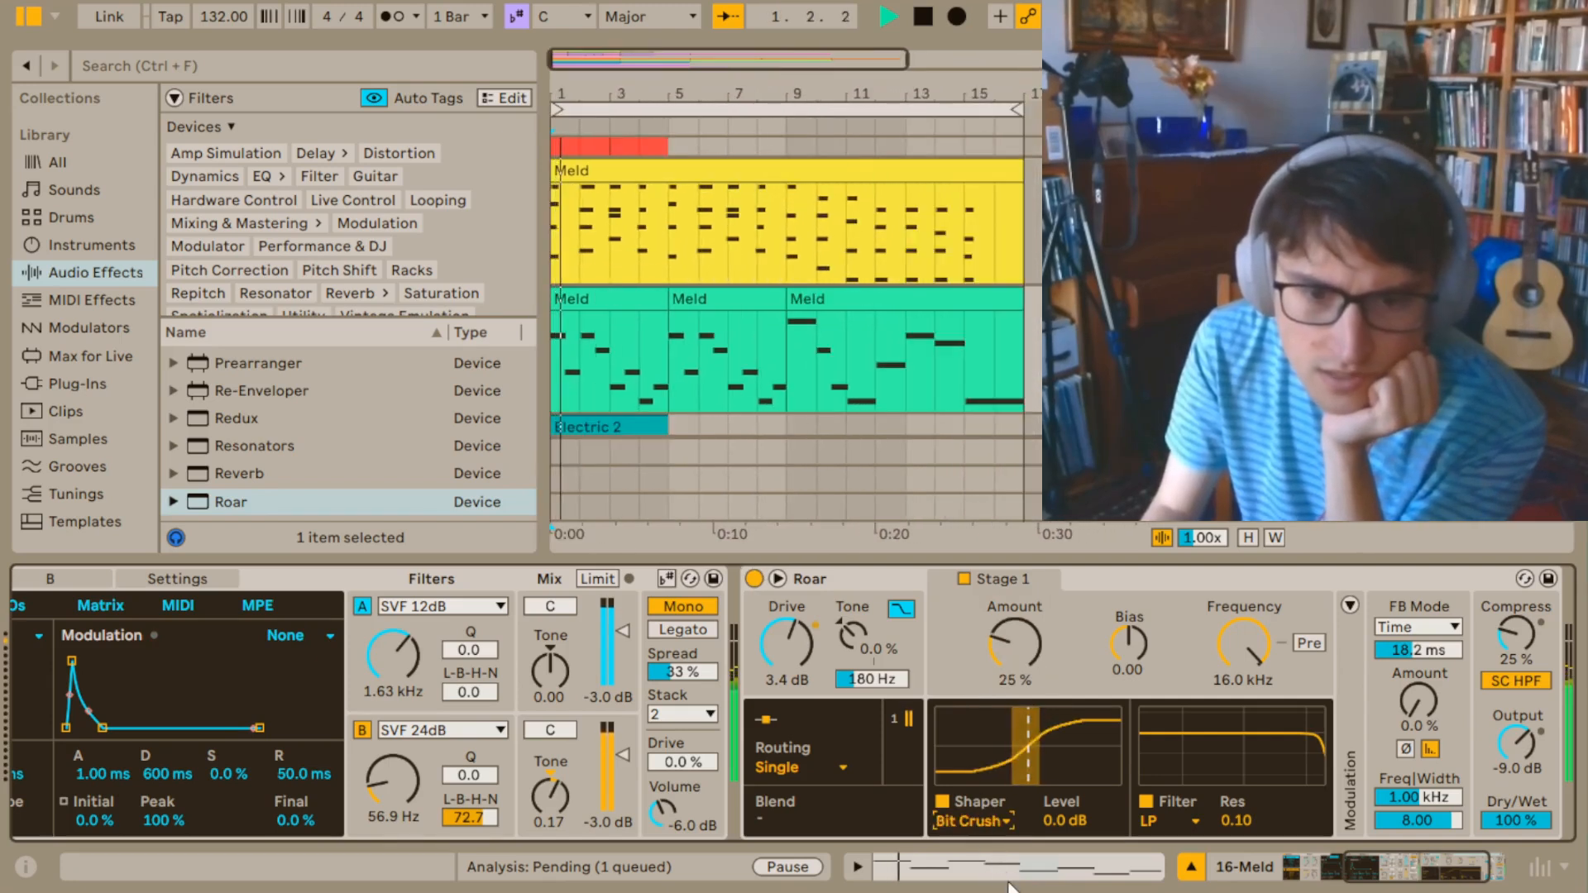
pyautogui.moveTo(975, 811); pyautogui.dragTo(978, 838)
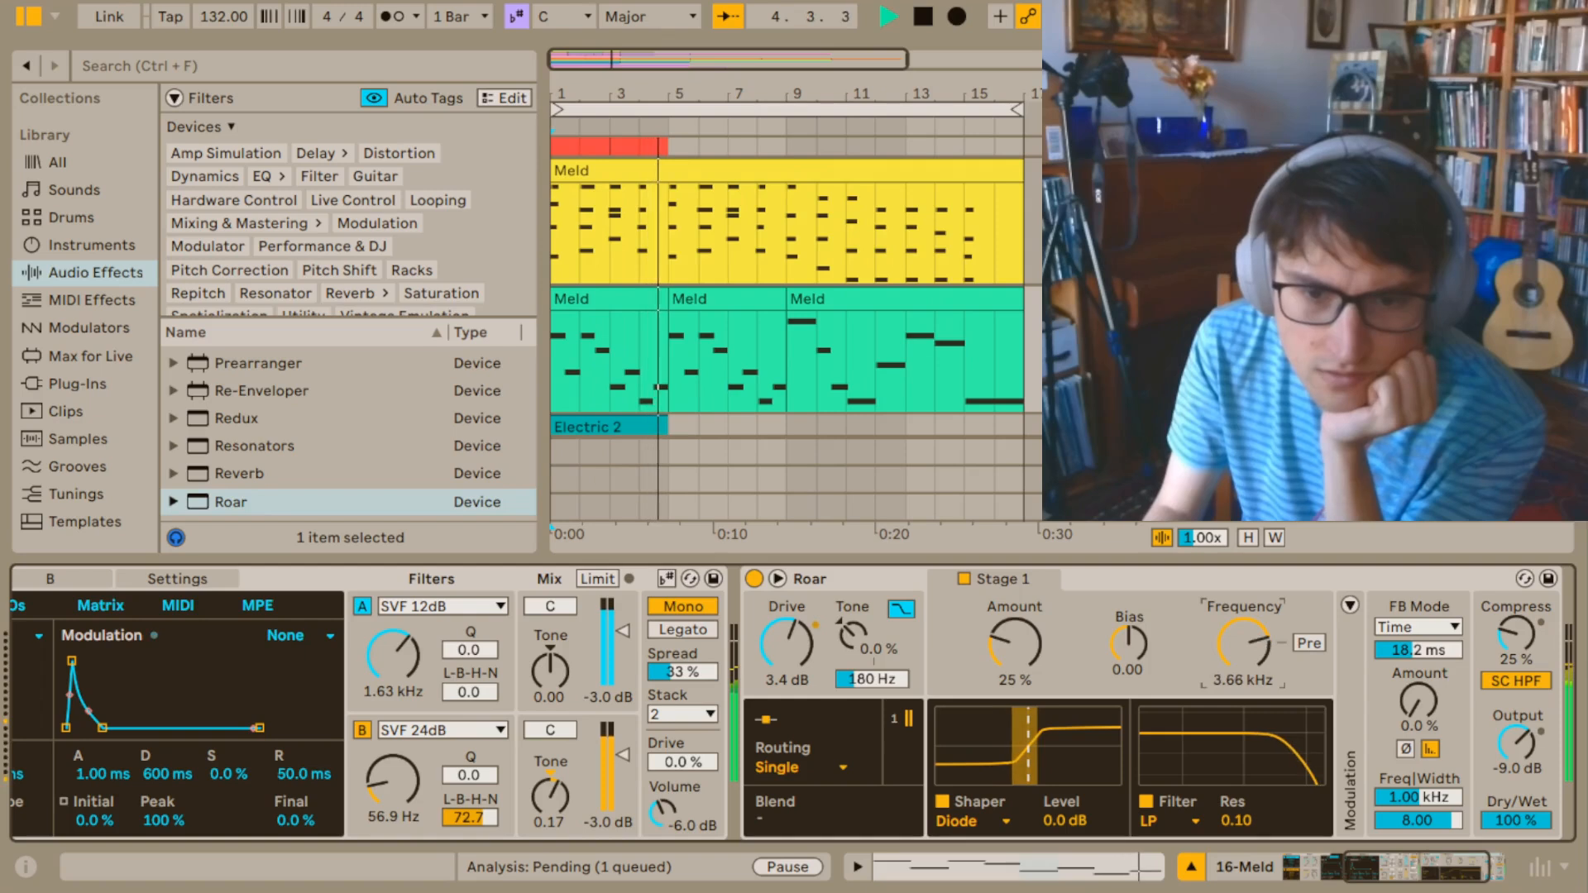
pyautogui.moveTo(1242, 645); pyautogui.dragTo(1242, 634)
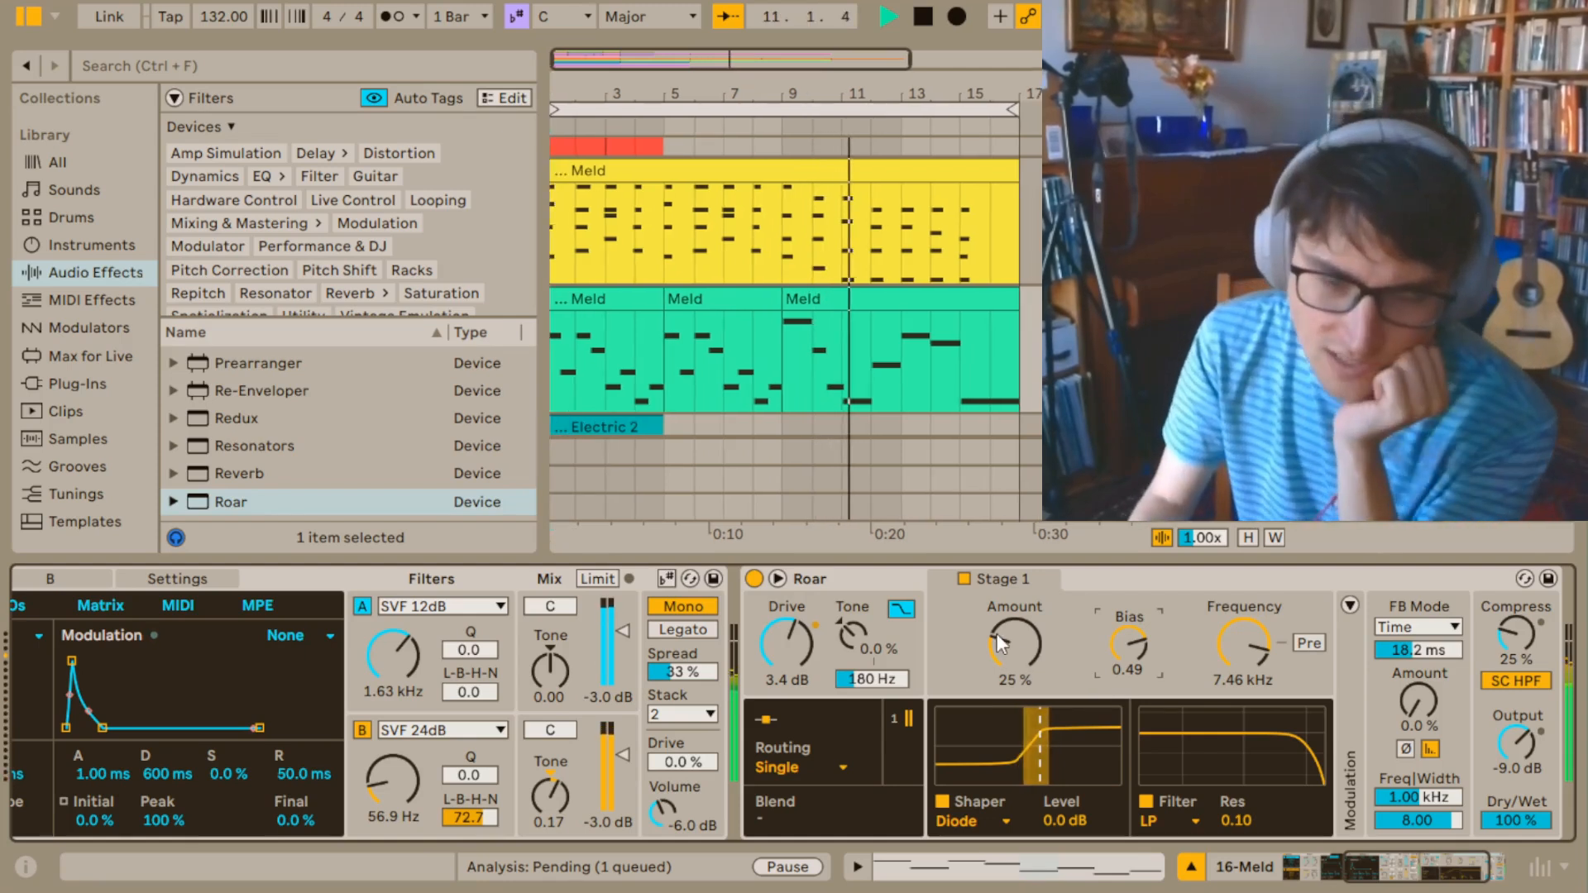
# Compare the sound with Stage 1's Amount at 0%, restore it to 25%, and set the Bias to 0.56.
pyautogui.doubleClick(1023, 634)
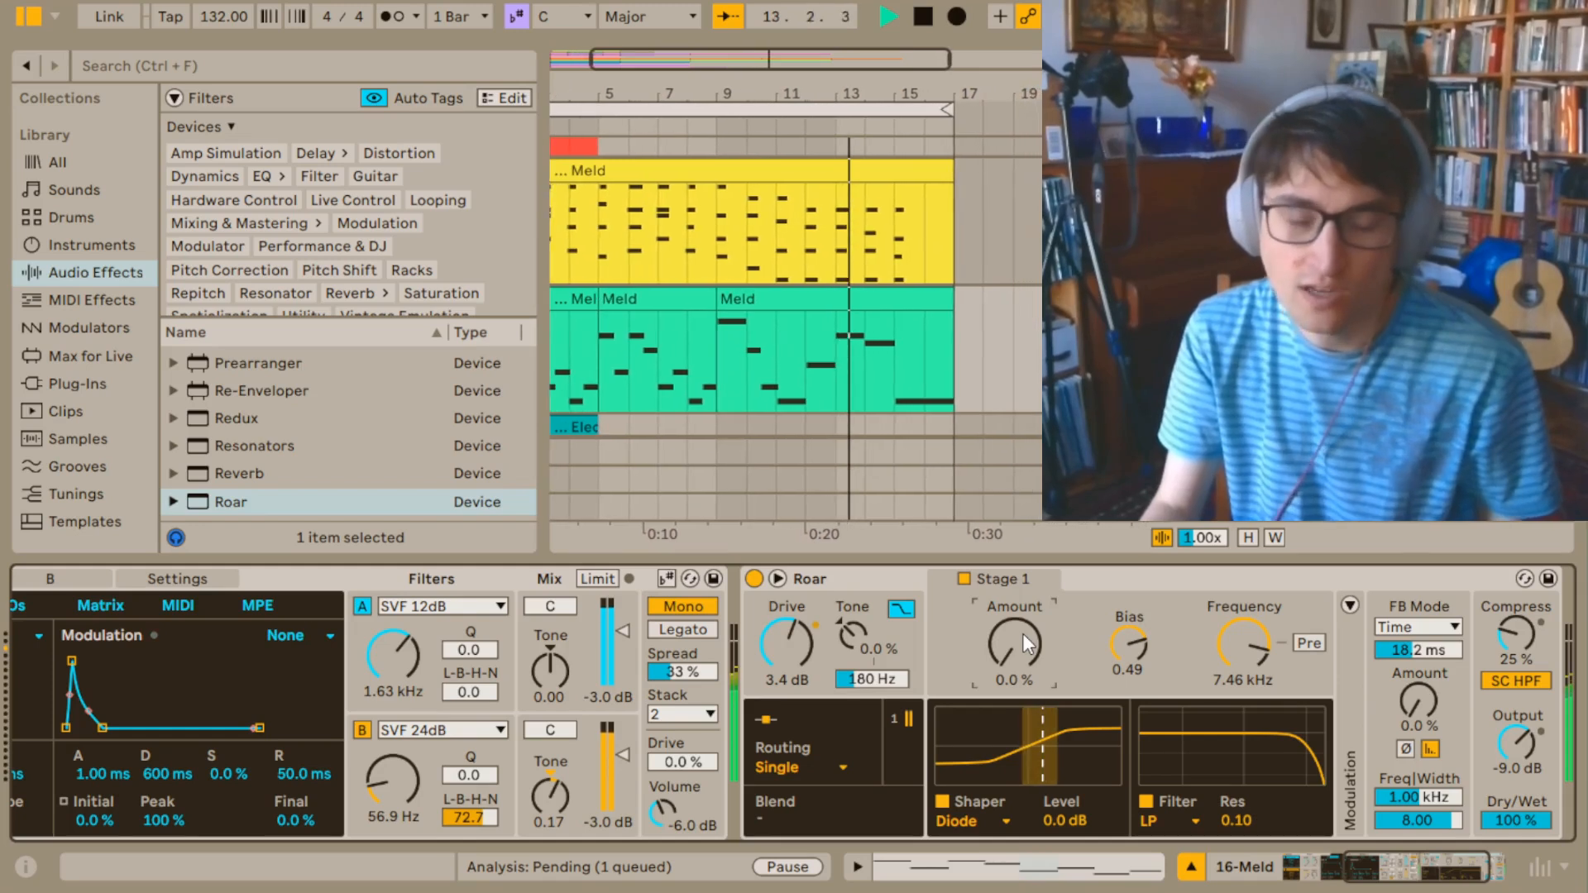
pyautogui.hotkey('ctrl', 'z')
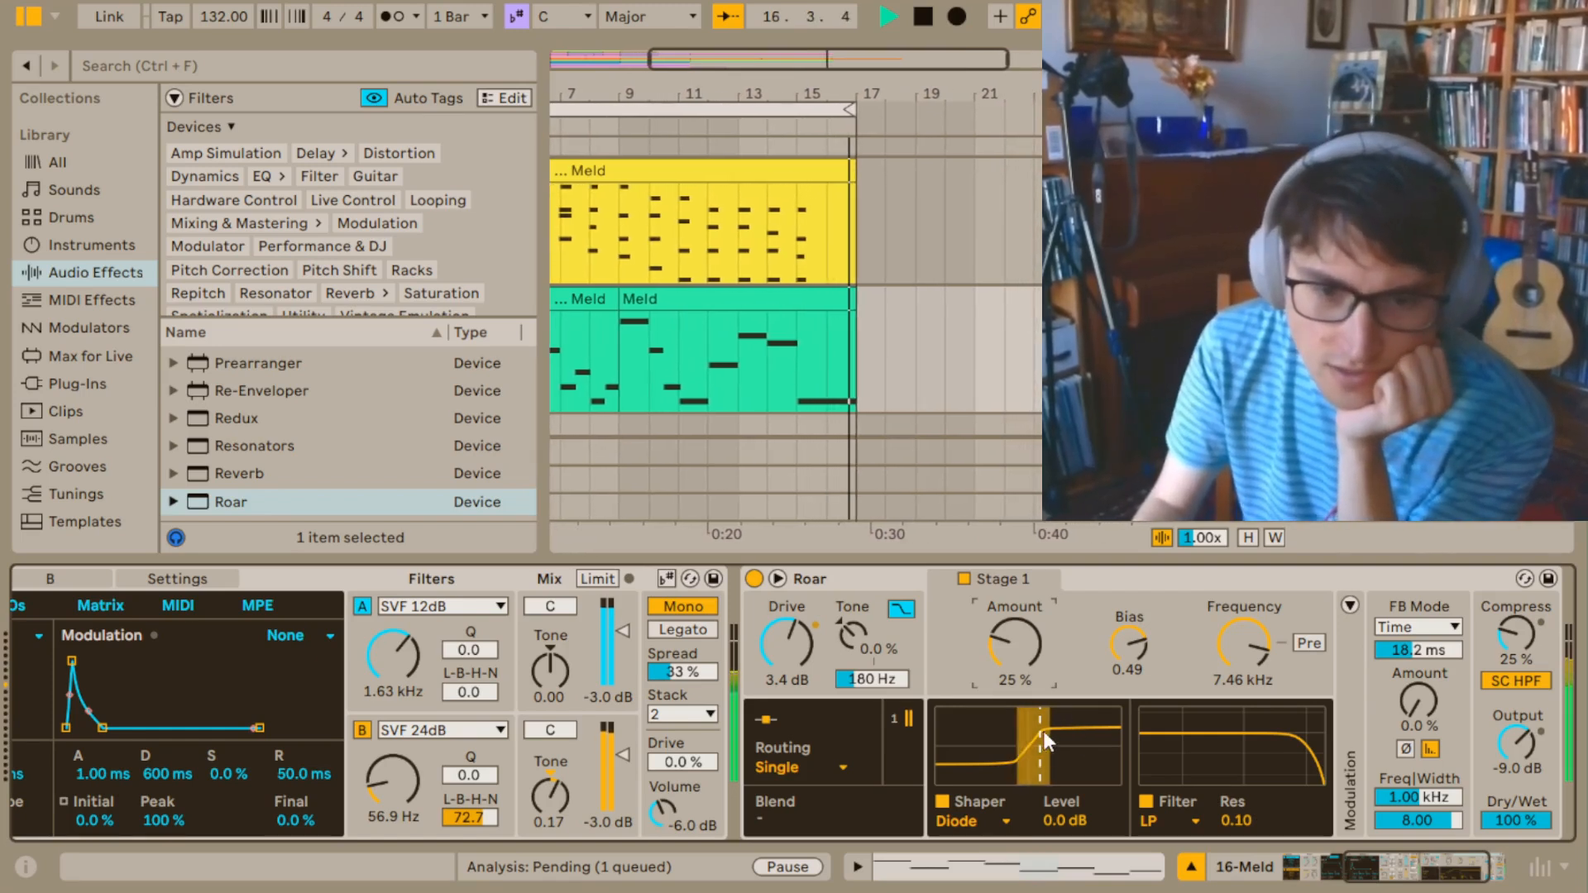
pyautogui.click(1130, 640)
pyautogui.moveTo(1130, 640); pyautogui.dragTo(1130, 670)
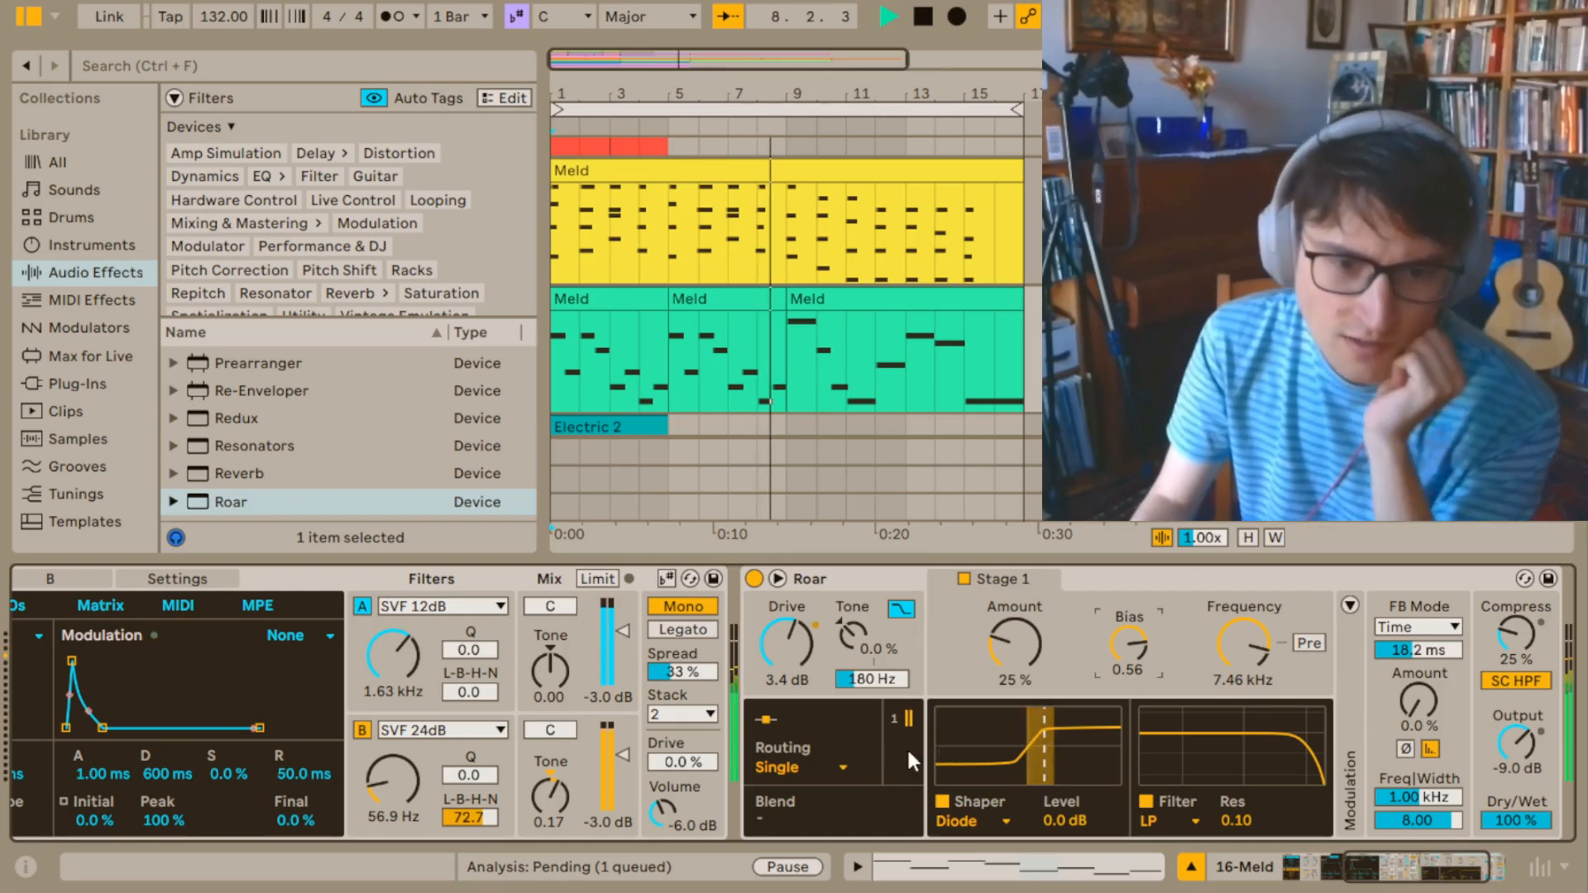
# Compare Roar's Serial and Parallel routing and leave it on Serial to enable a second stage.
pyautogui.click(809, 840)
pyautogui.click(812, 761)
pyautogui.click(817, 816)
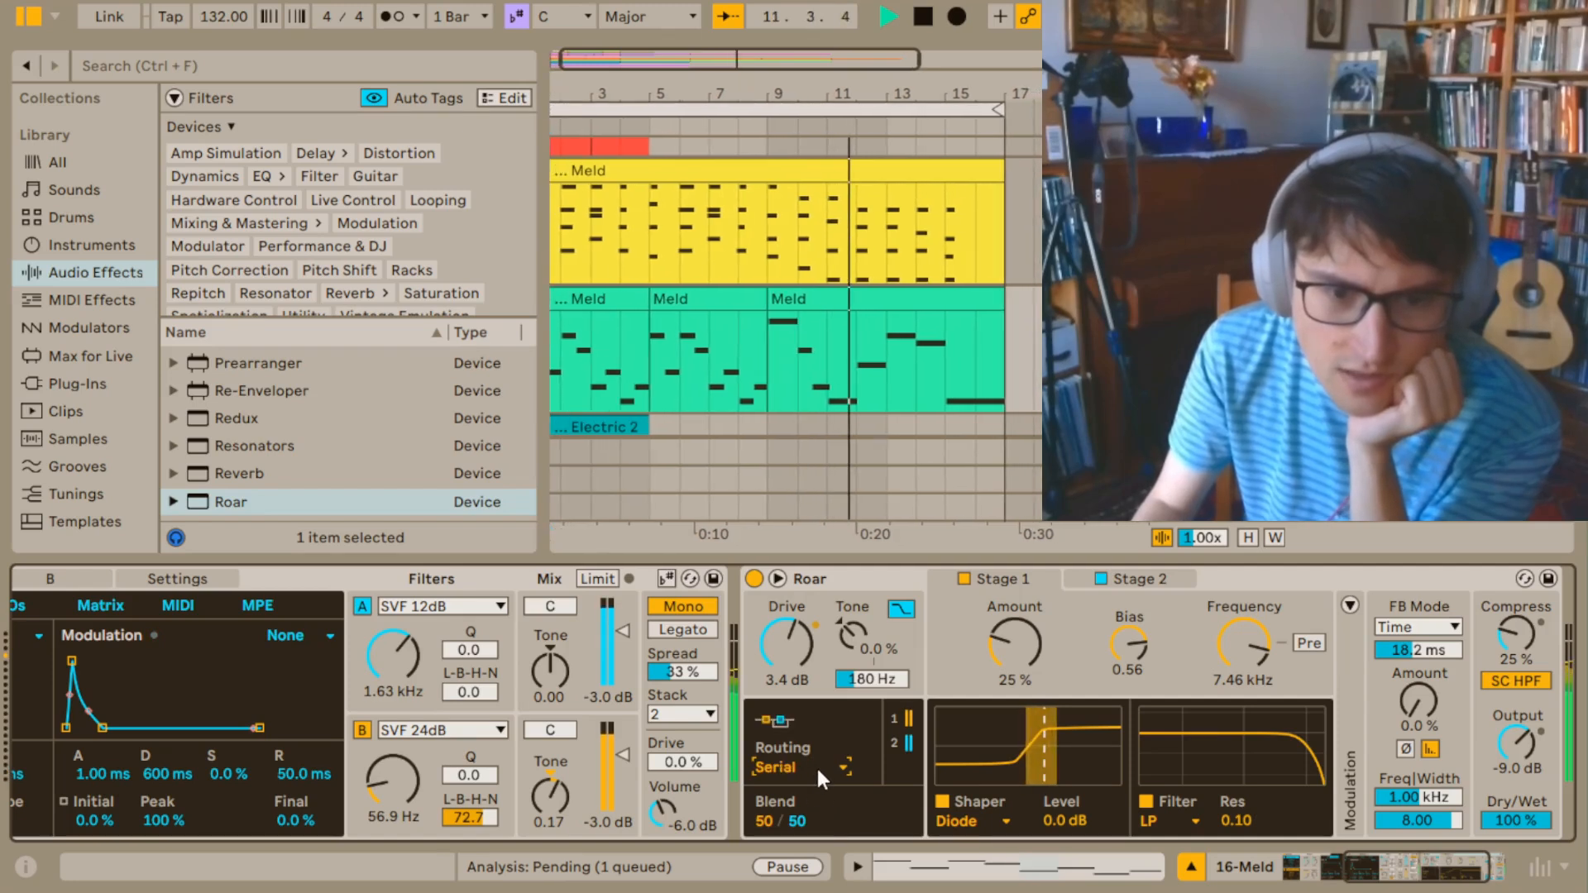
pyautogui.click(784, 763)
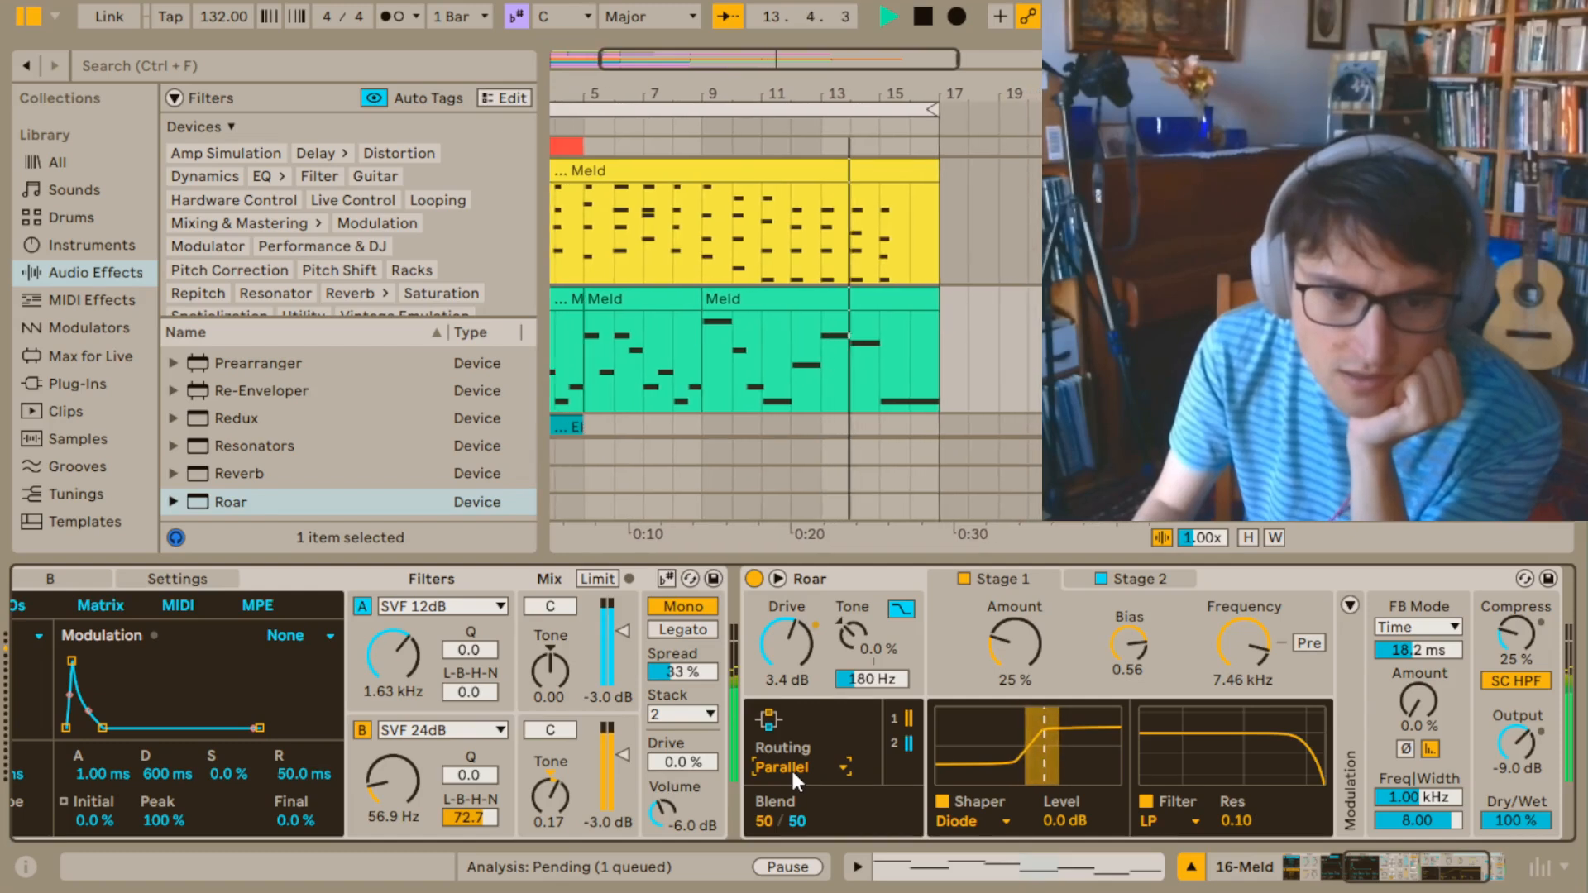
pyautogui.click(827, 774)
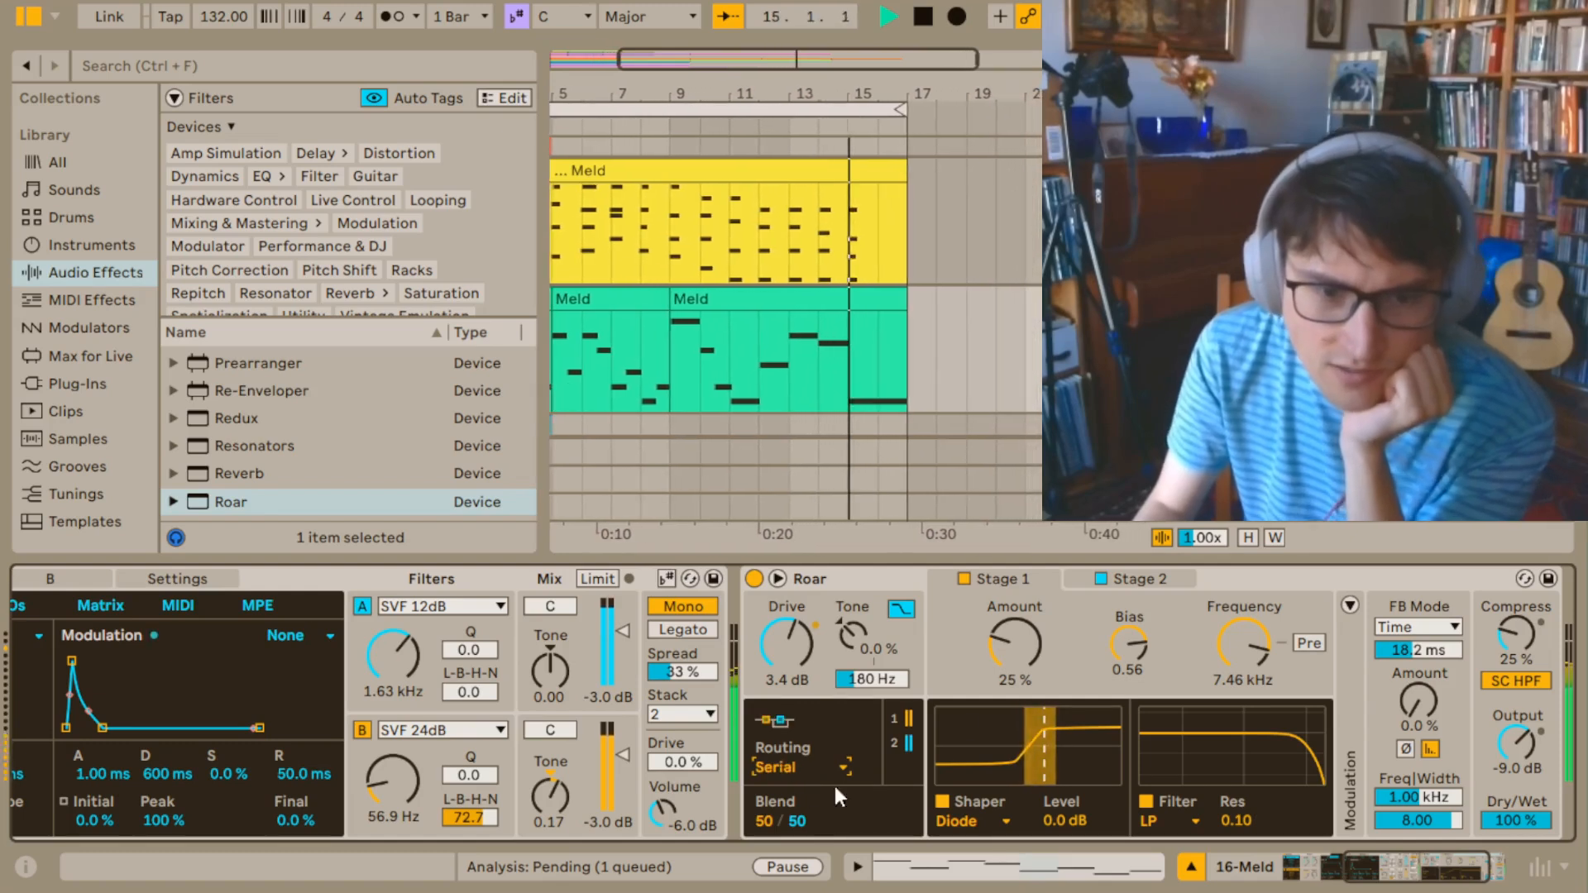
# Give Stage 2 an 11% Amount with an HP filter at 236 Hz, and switch Roar's routing to Parallel.
pyautogui.click(1141, 581)
pyautogui.moveTo(1012, 653); pyautogui.dragTo(1012, 632)
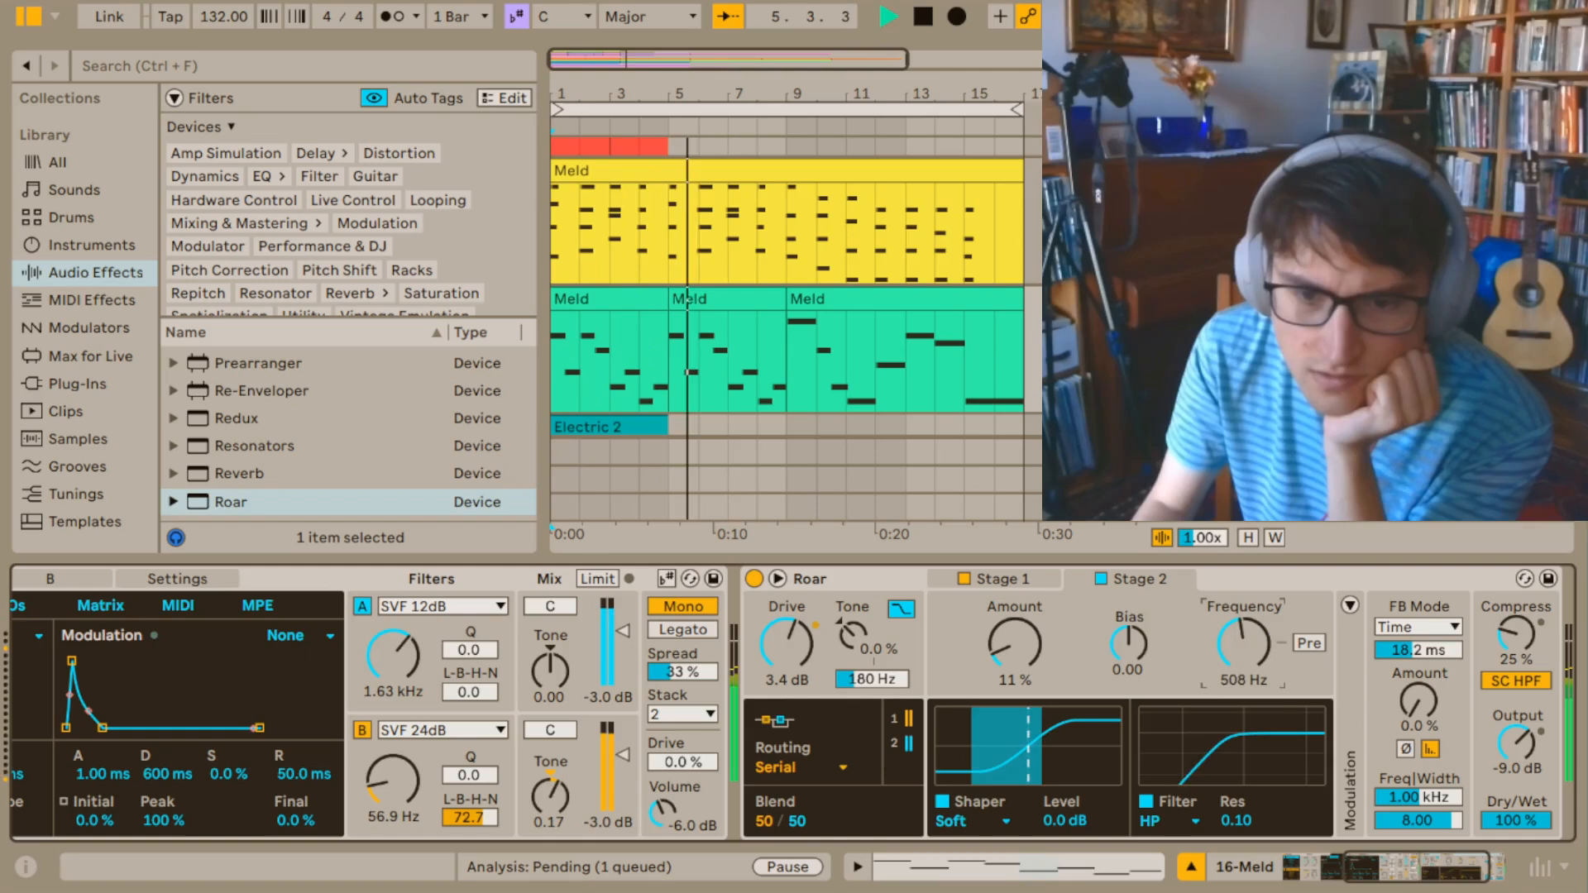
pyautogui.moveTo(806, 765); pyautogui.dragTo(808, 832)
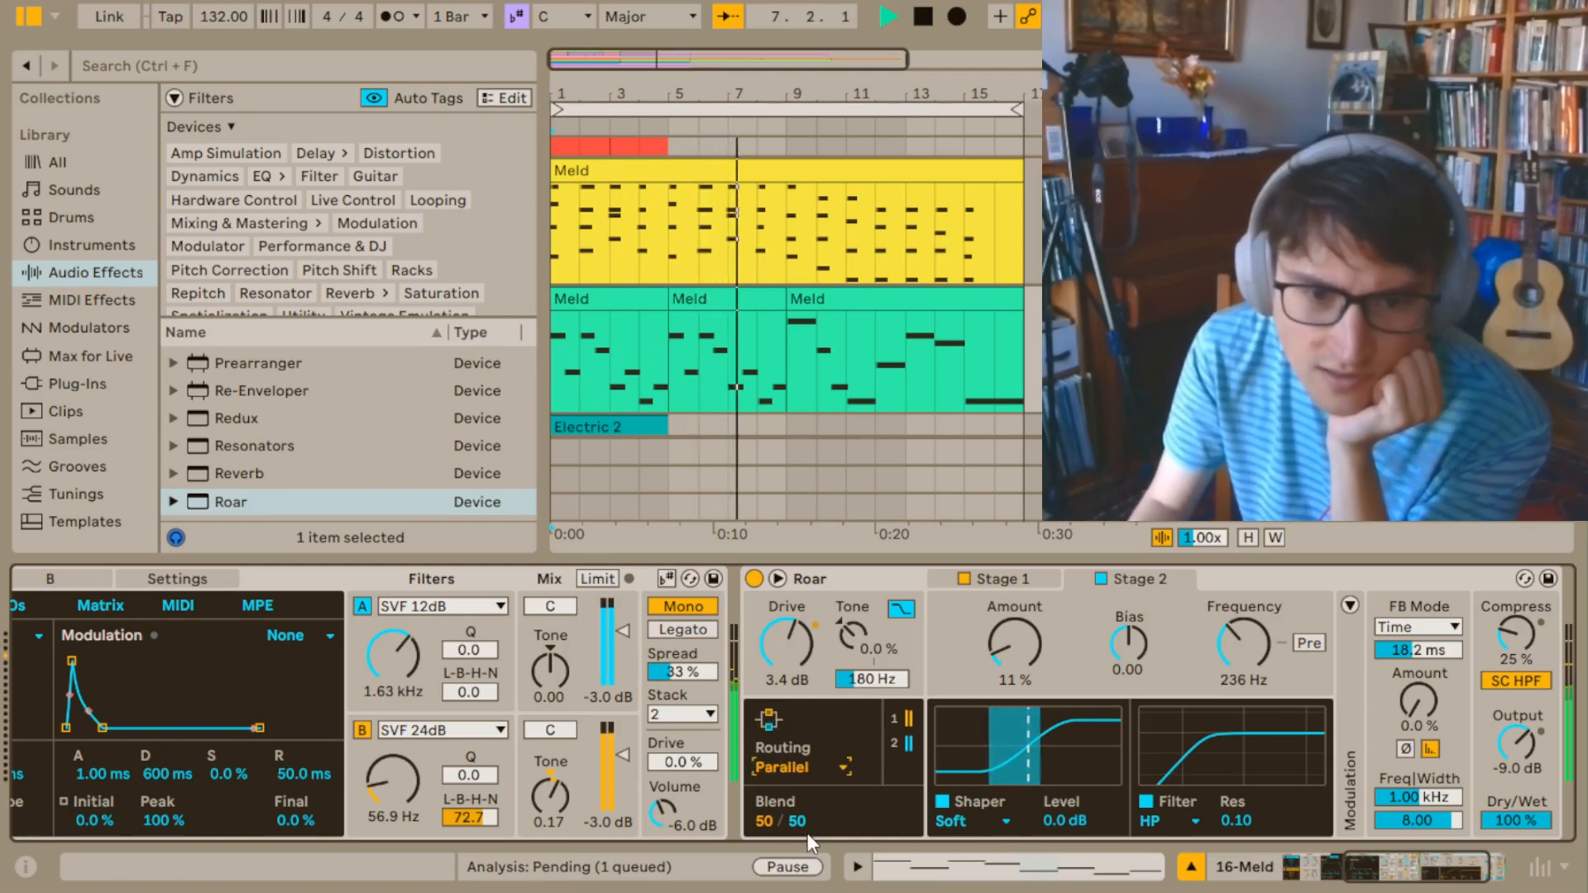
# Blend the two Roar stages 89/11 and lower Stage 2's high-pass filter frequency to 116 Hz.
pyautogui.click(1007, 579)
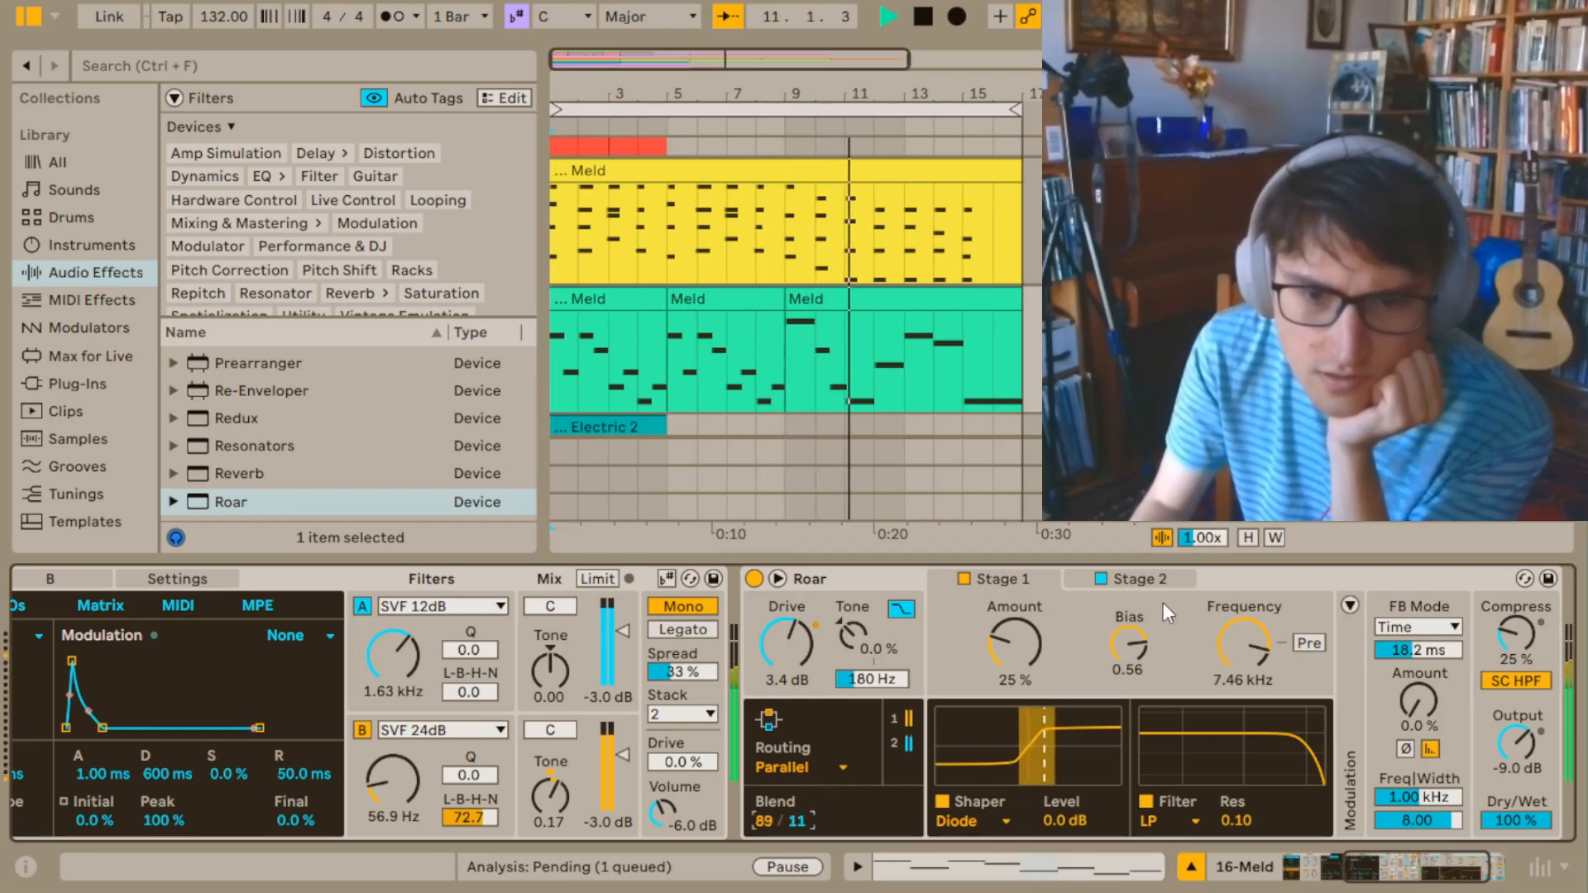
pyautogui.click(1150, 579)
pyautogui.moveTo(1229, 651); pyautogui.dragTo(1229, 686)
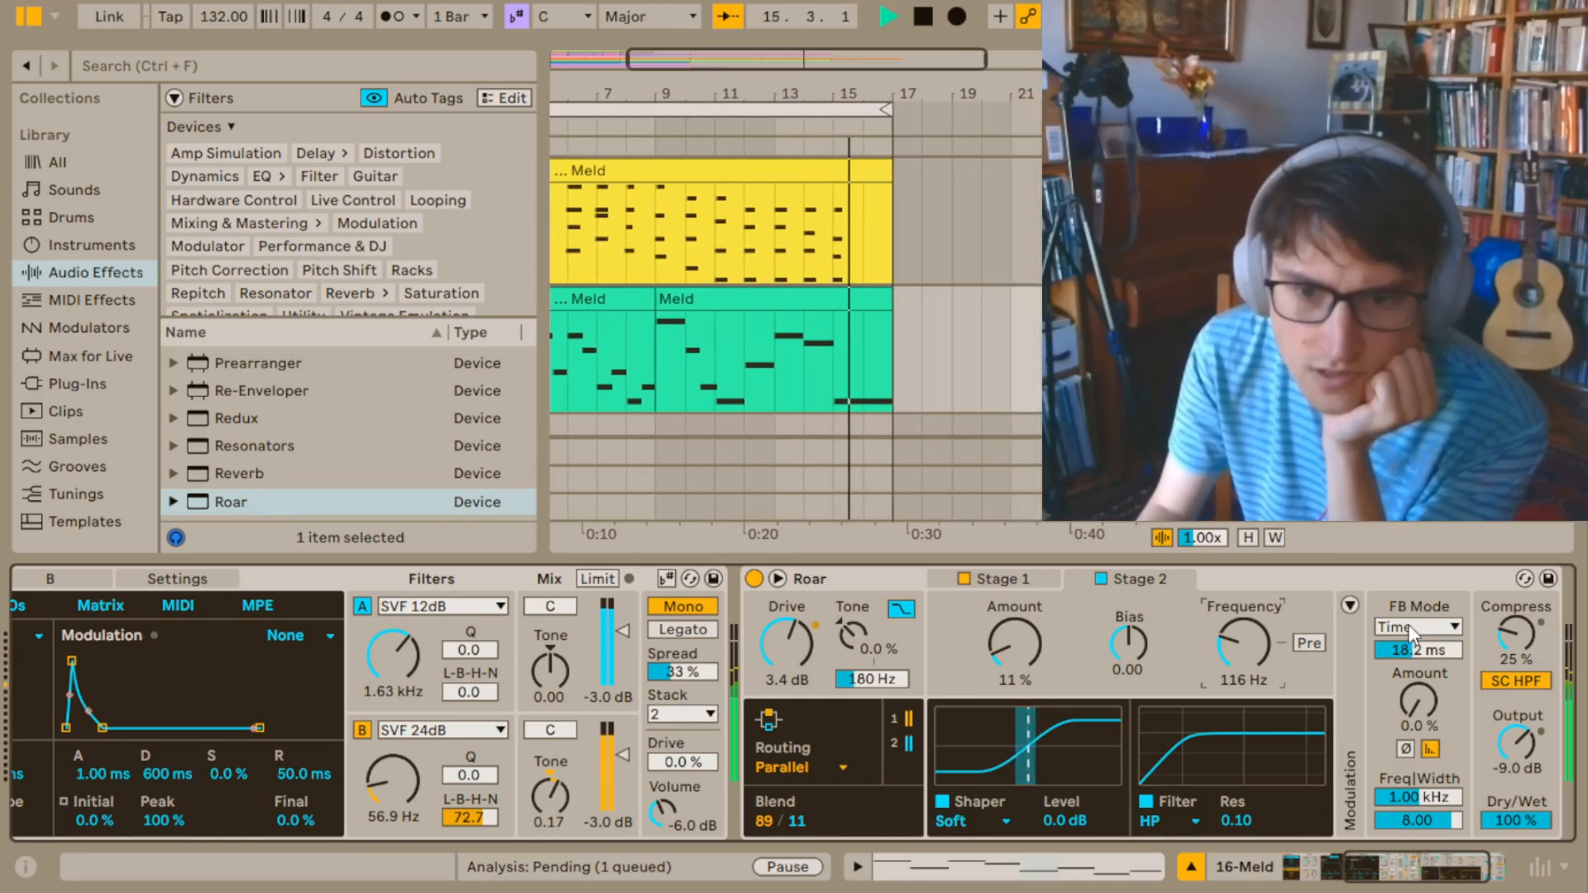
# Bypass and re-enable Roar twice to compare the bass with and without the distortion.
pyautogui.click(753, 577)
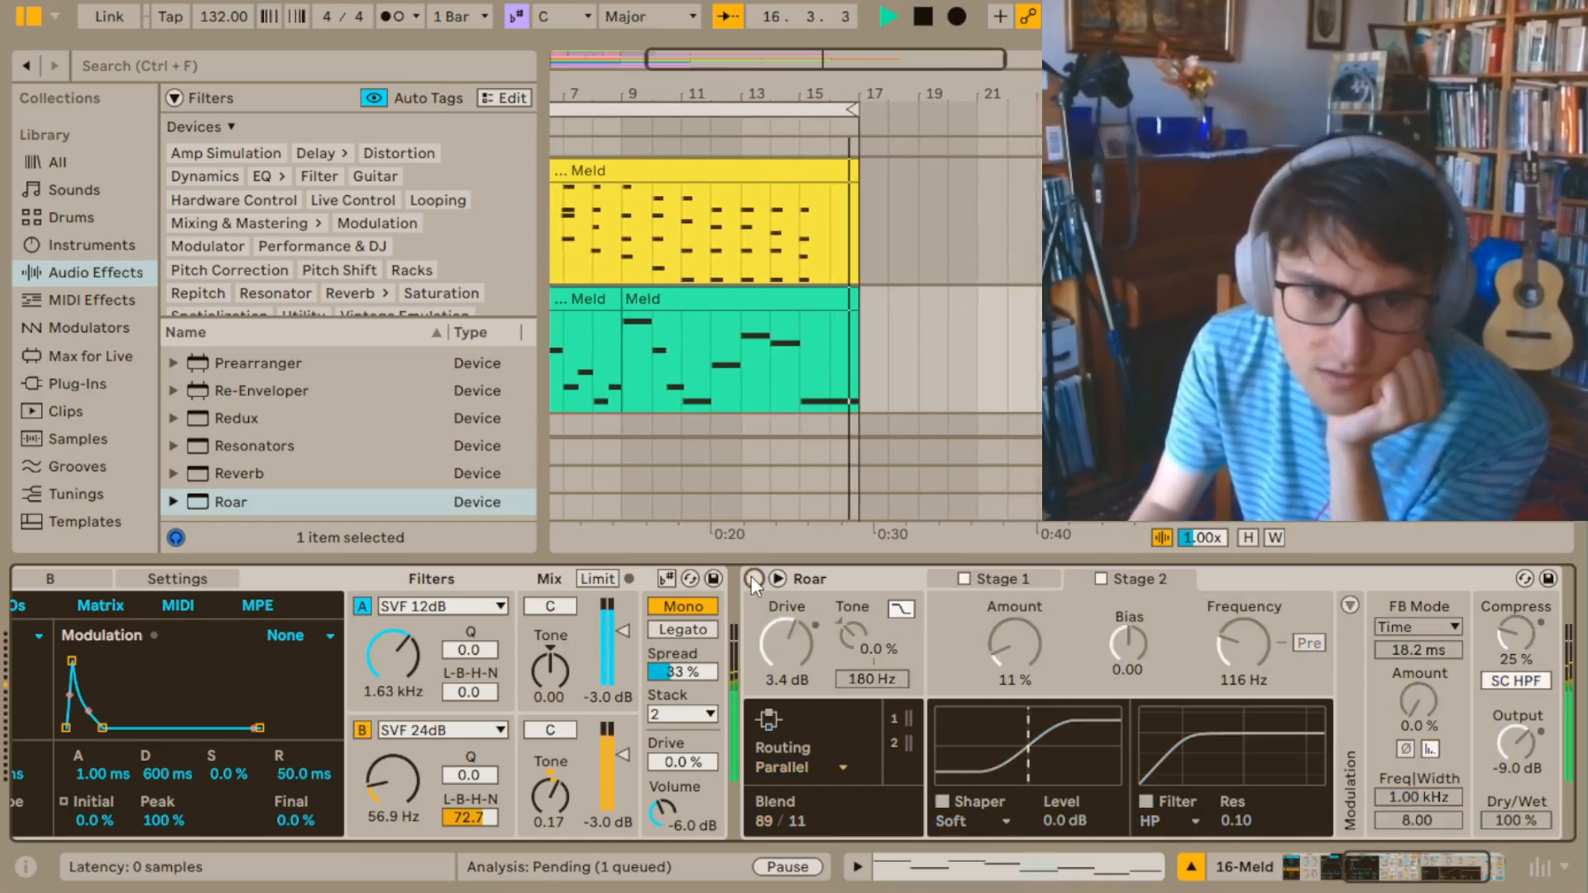
pyautogui.click(753, 578)
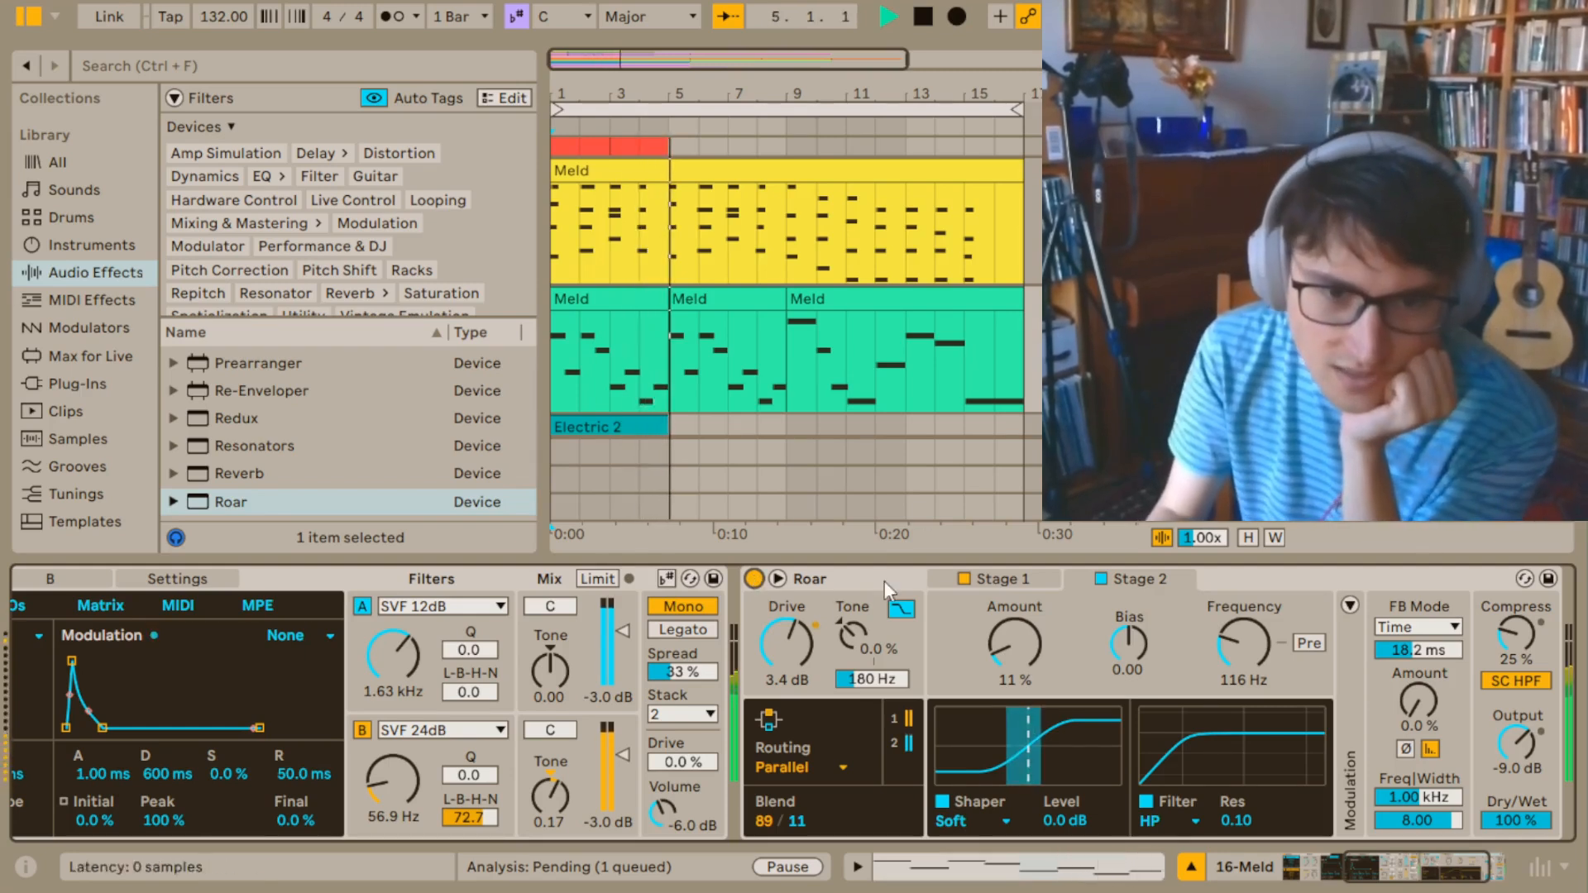
pyautogui.click(749, 580)
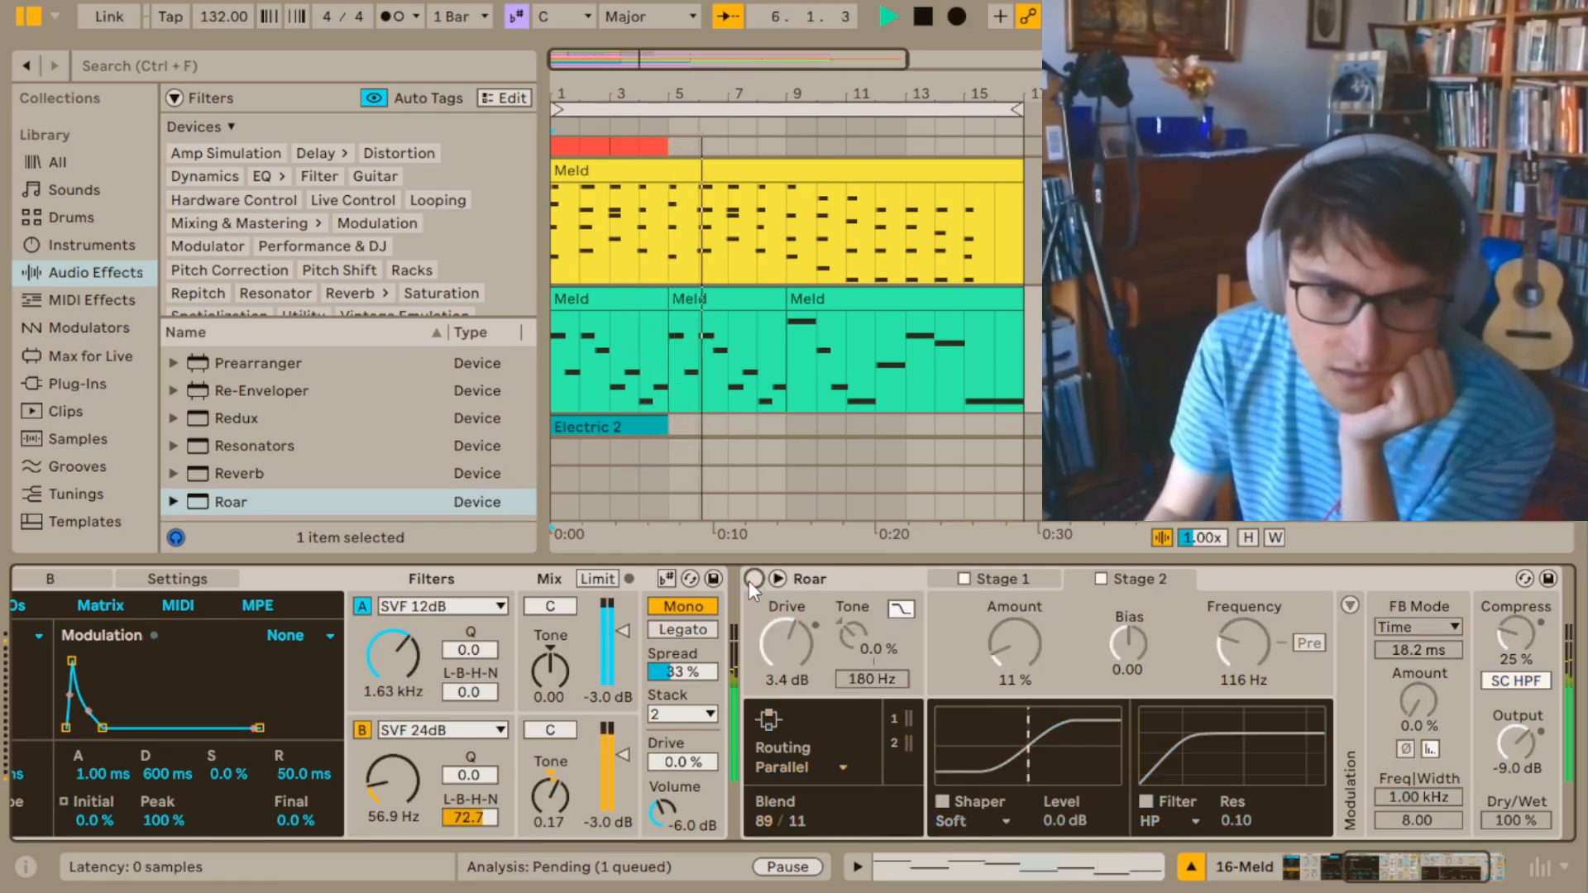
pyautogui.click(748, 581)
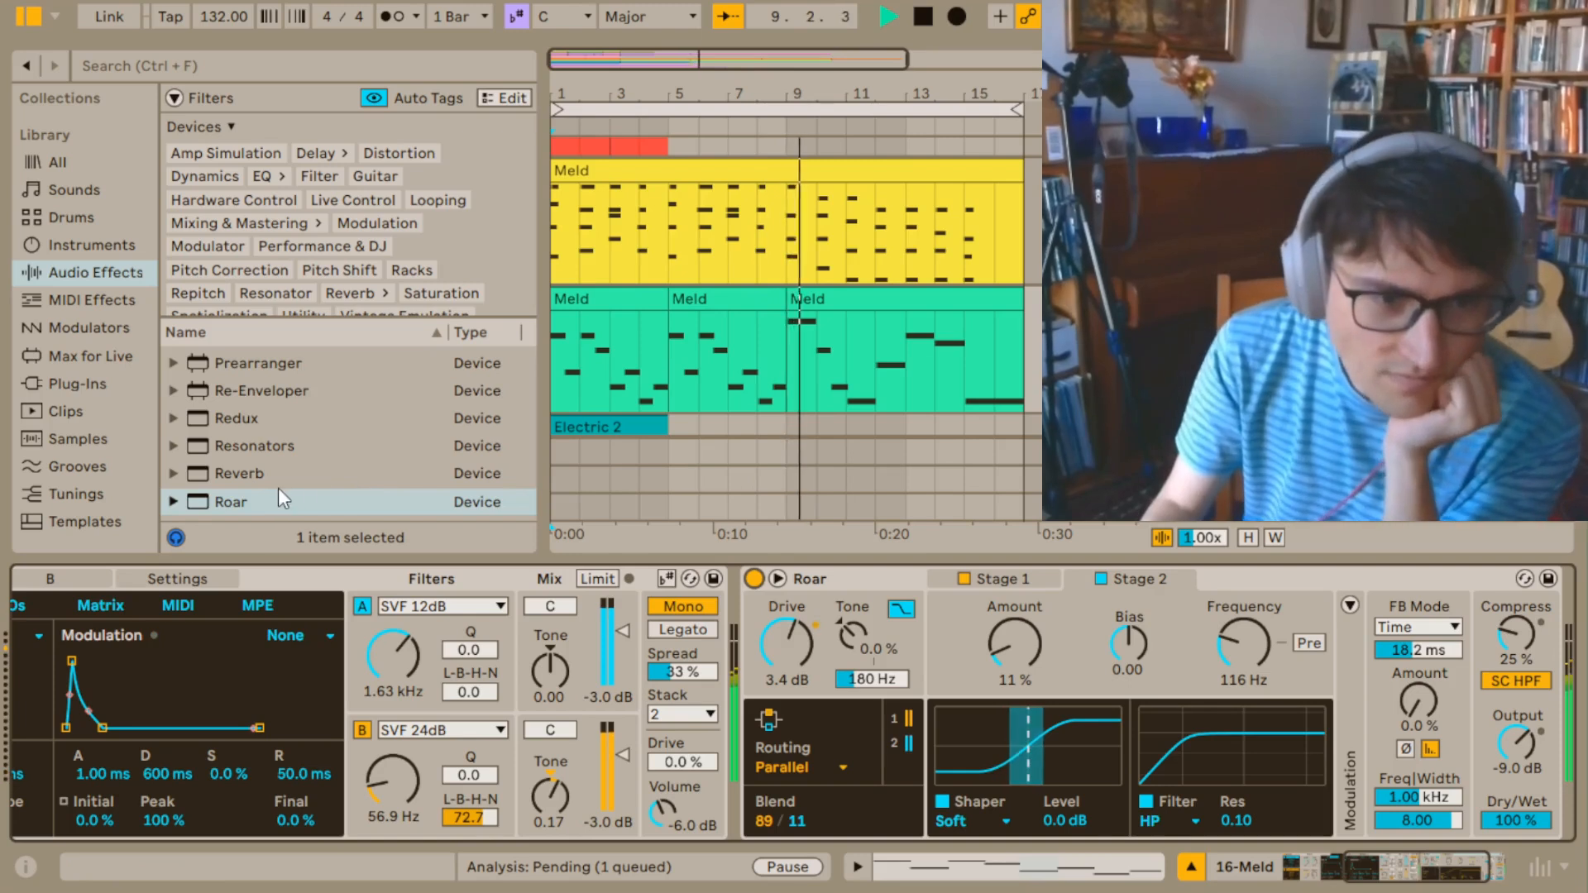
# Try the Reverb device after Roar, remove it, and add Convolution Reverb Pro instead.
pyautogui.moveTo(255, 484); pyautogui.dragTo(1107, 759)
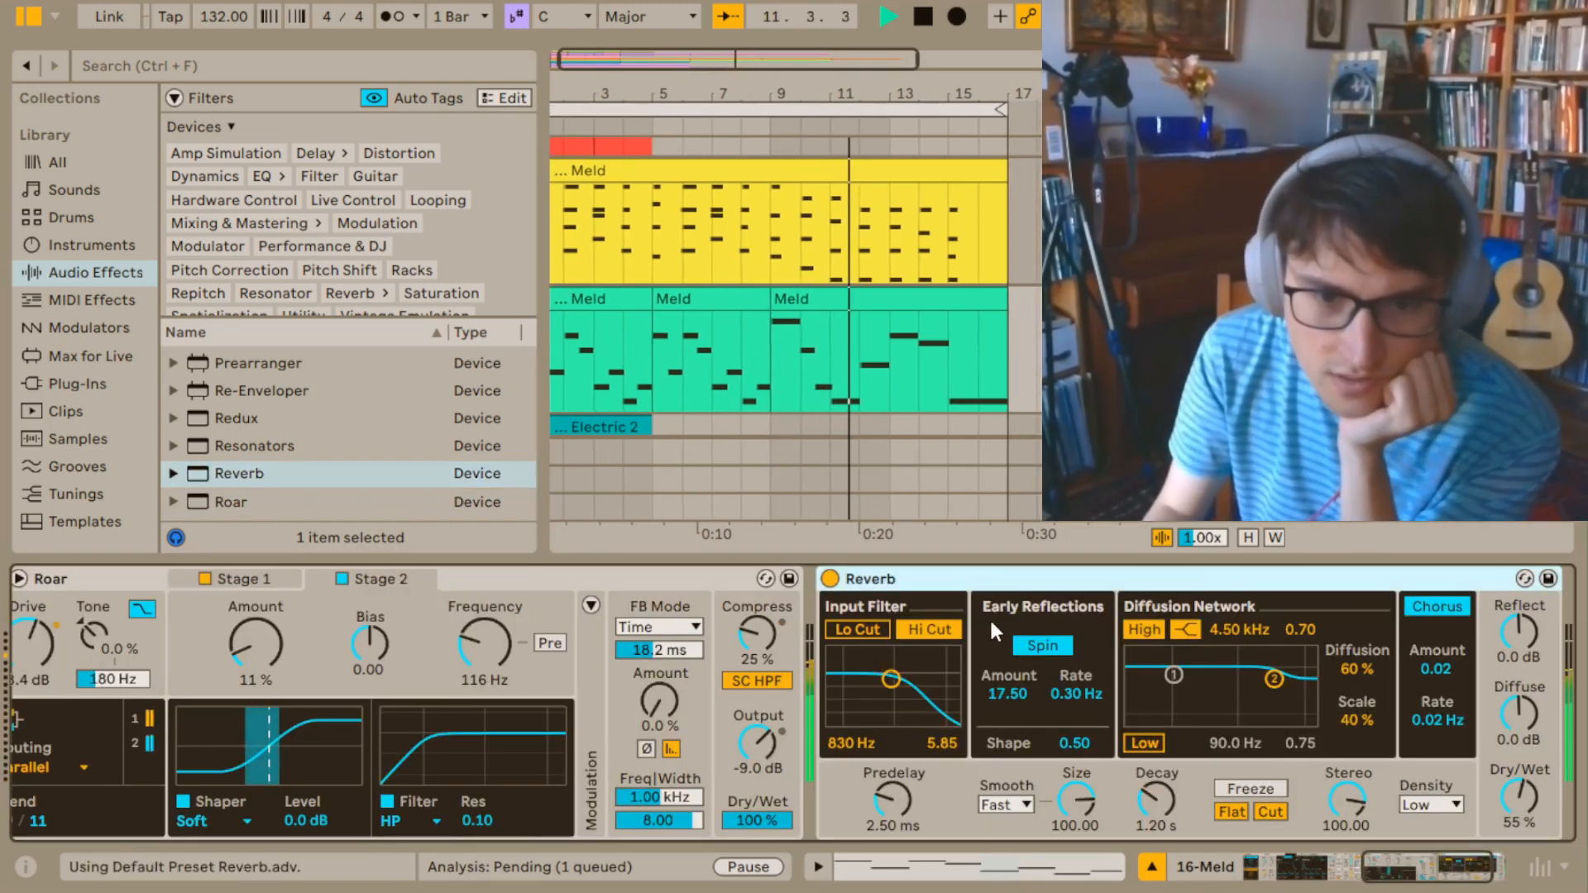
pyautogui.press('Delete')
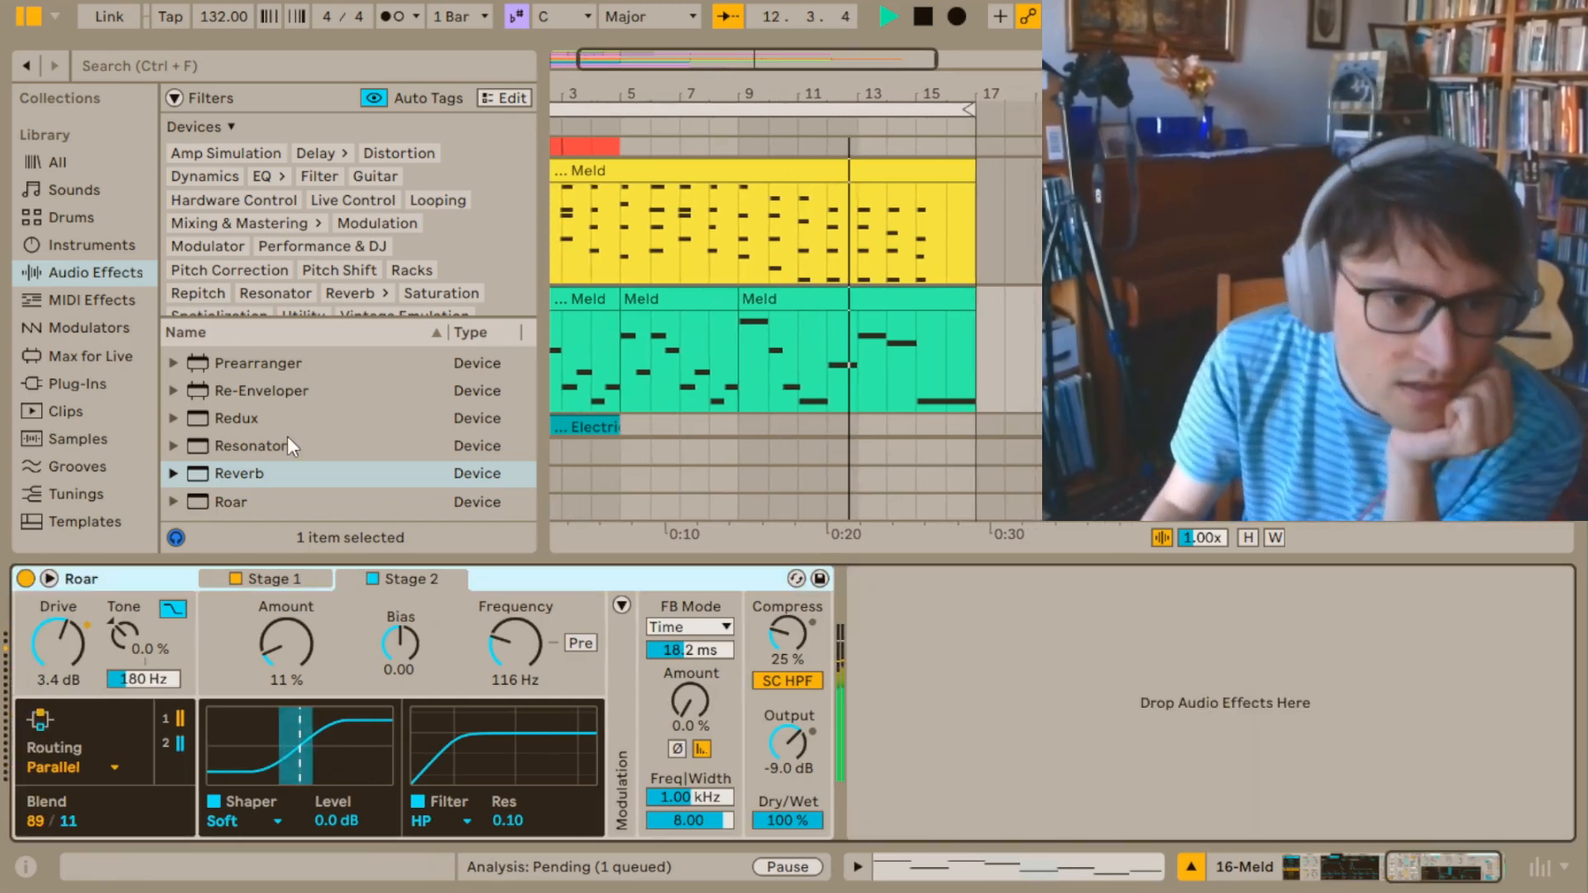
pyautogui.scroll(2, 290, 435)
pyautogui.scroll(10, 289, 436)
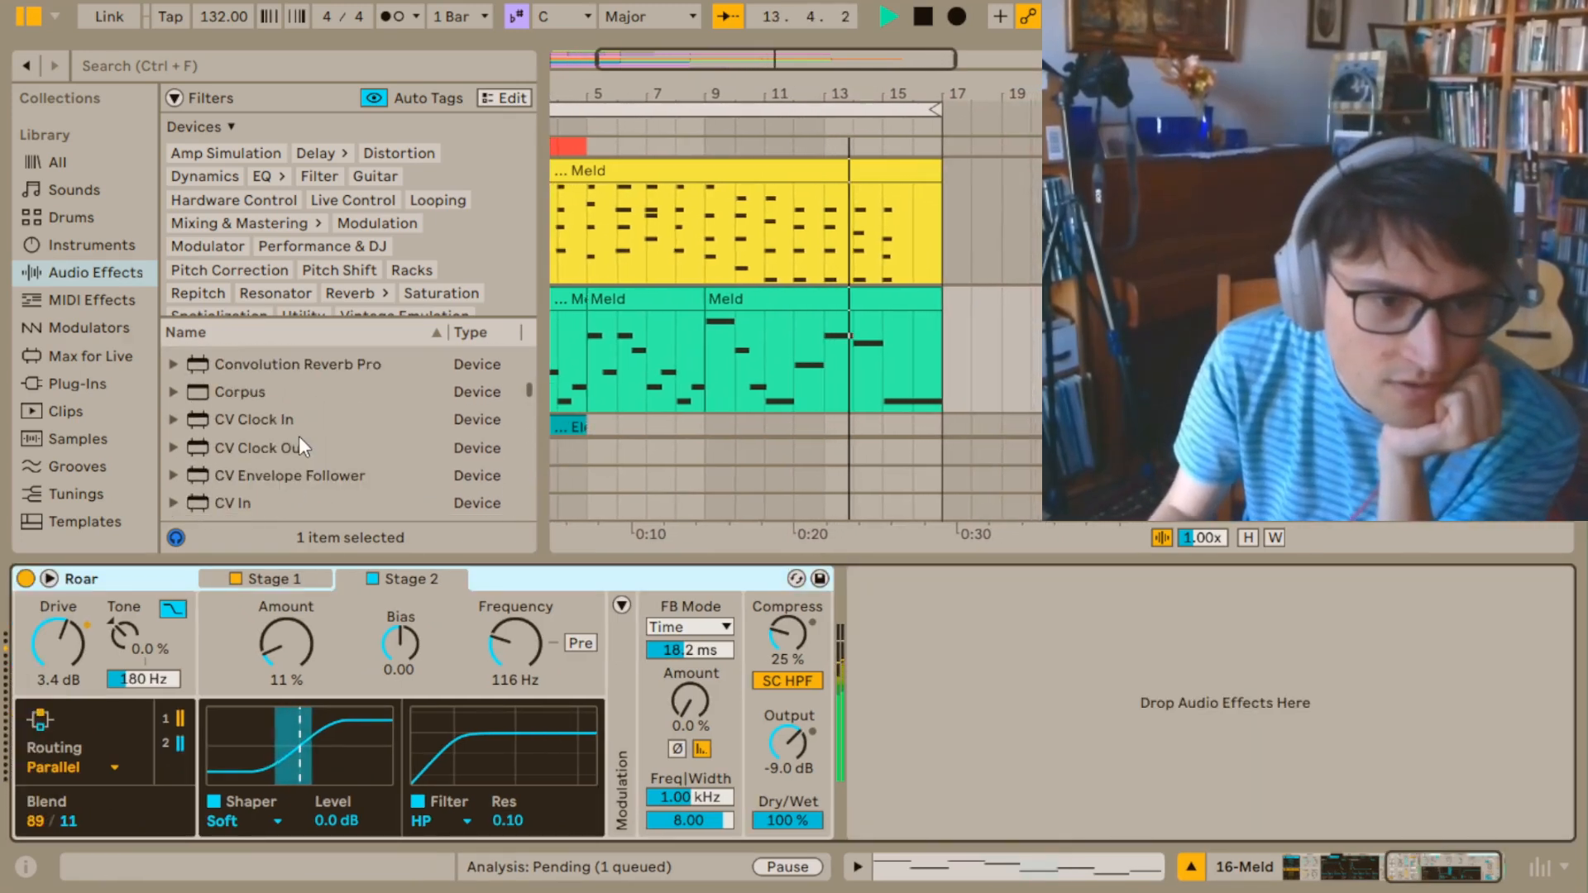
pyautogui.doubleClick(300, 438)
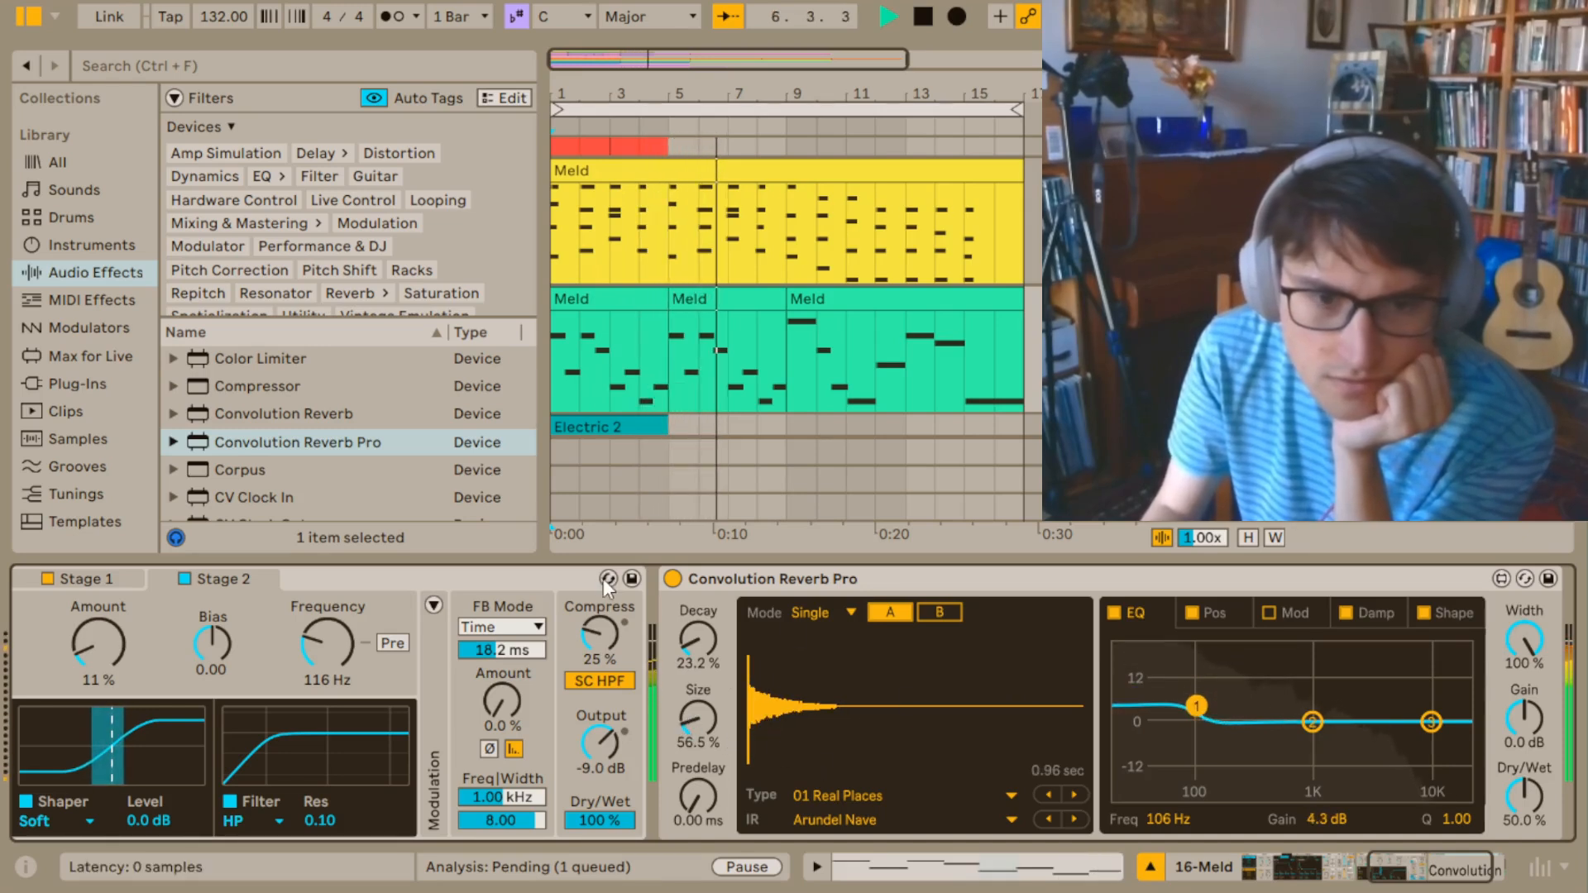
# Compare the sound with Convolution Reverb Pro bypassed, and reduce its Decay to 10.7% and Size to 53.5%.
pyautogui.click(672, 579)
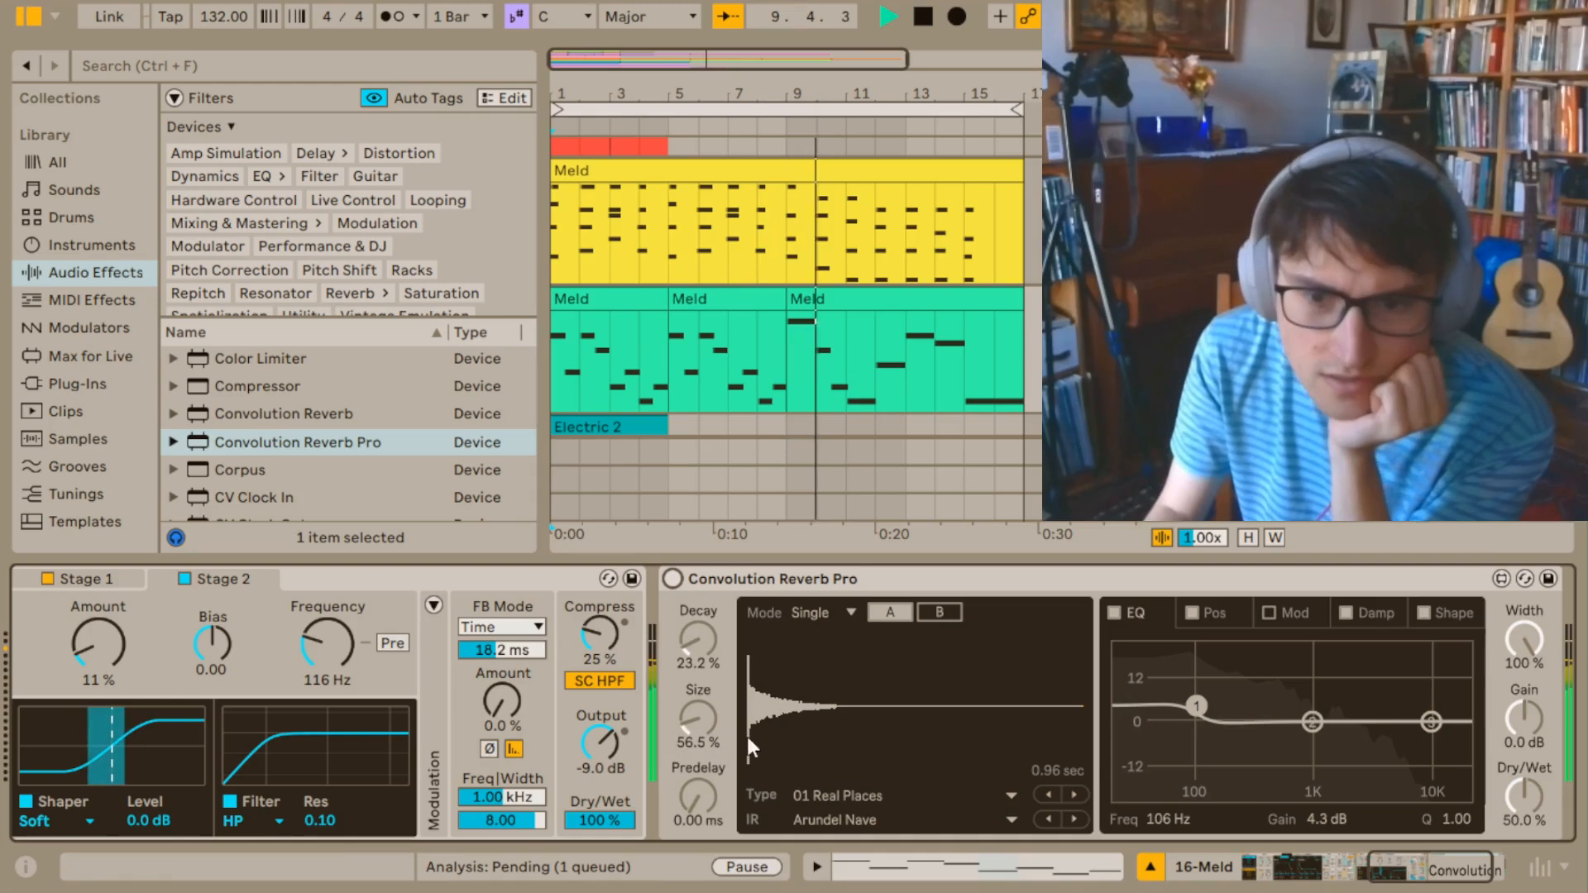
pyautogui.click(672, 579)
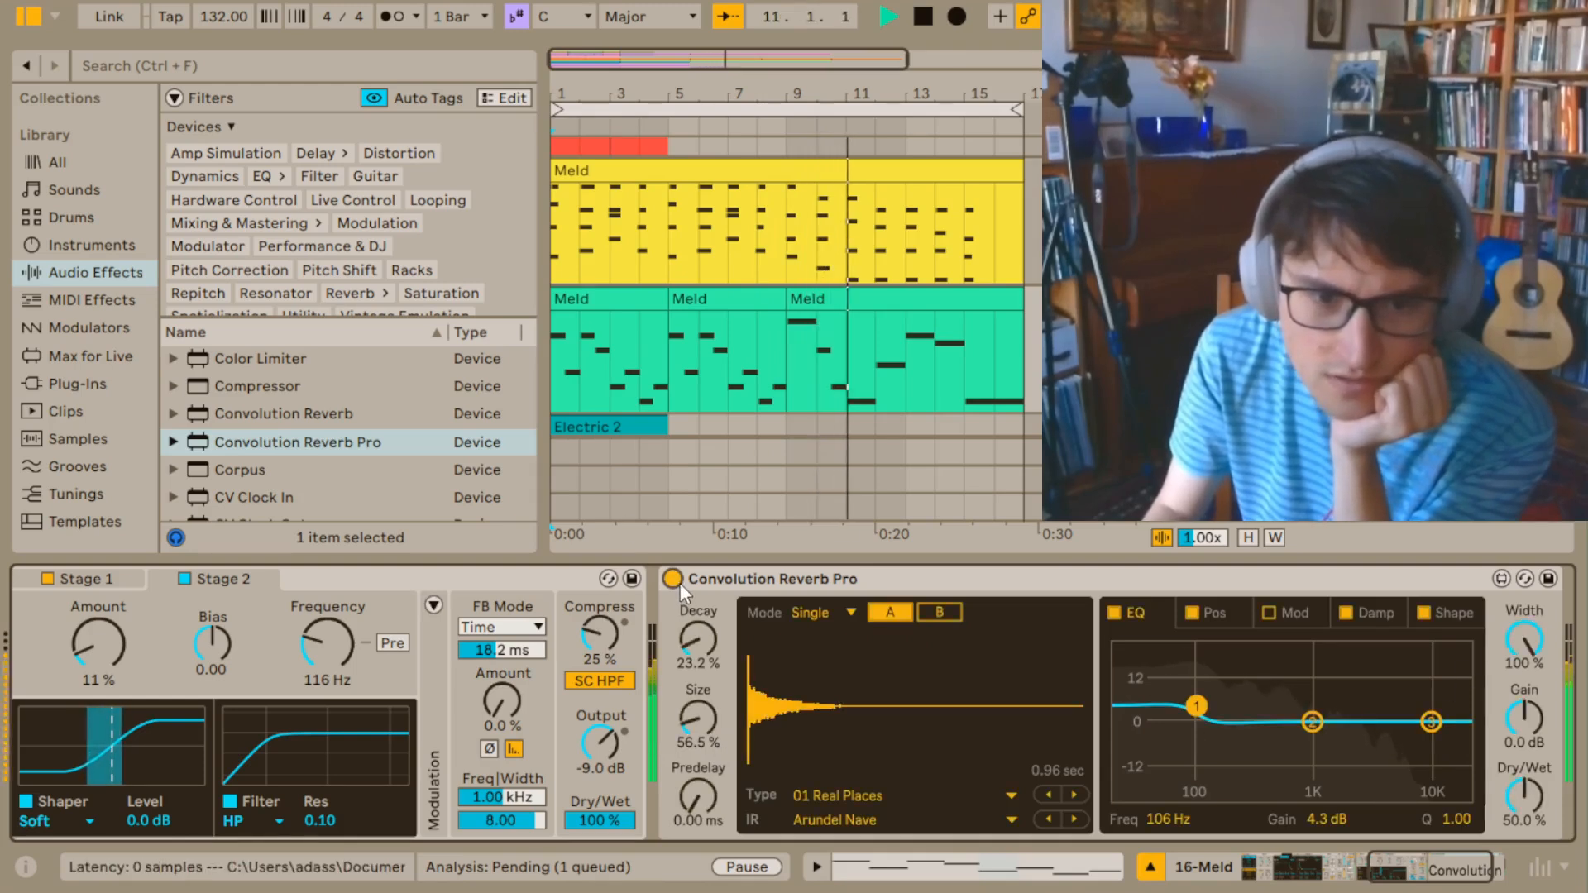
pyautogui.moveTo(702, 649); pyautogui.dragTo(709, 716)
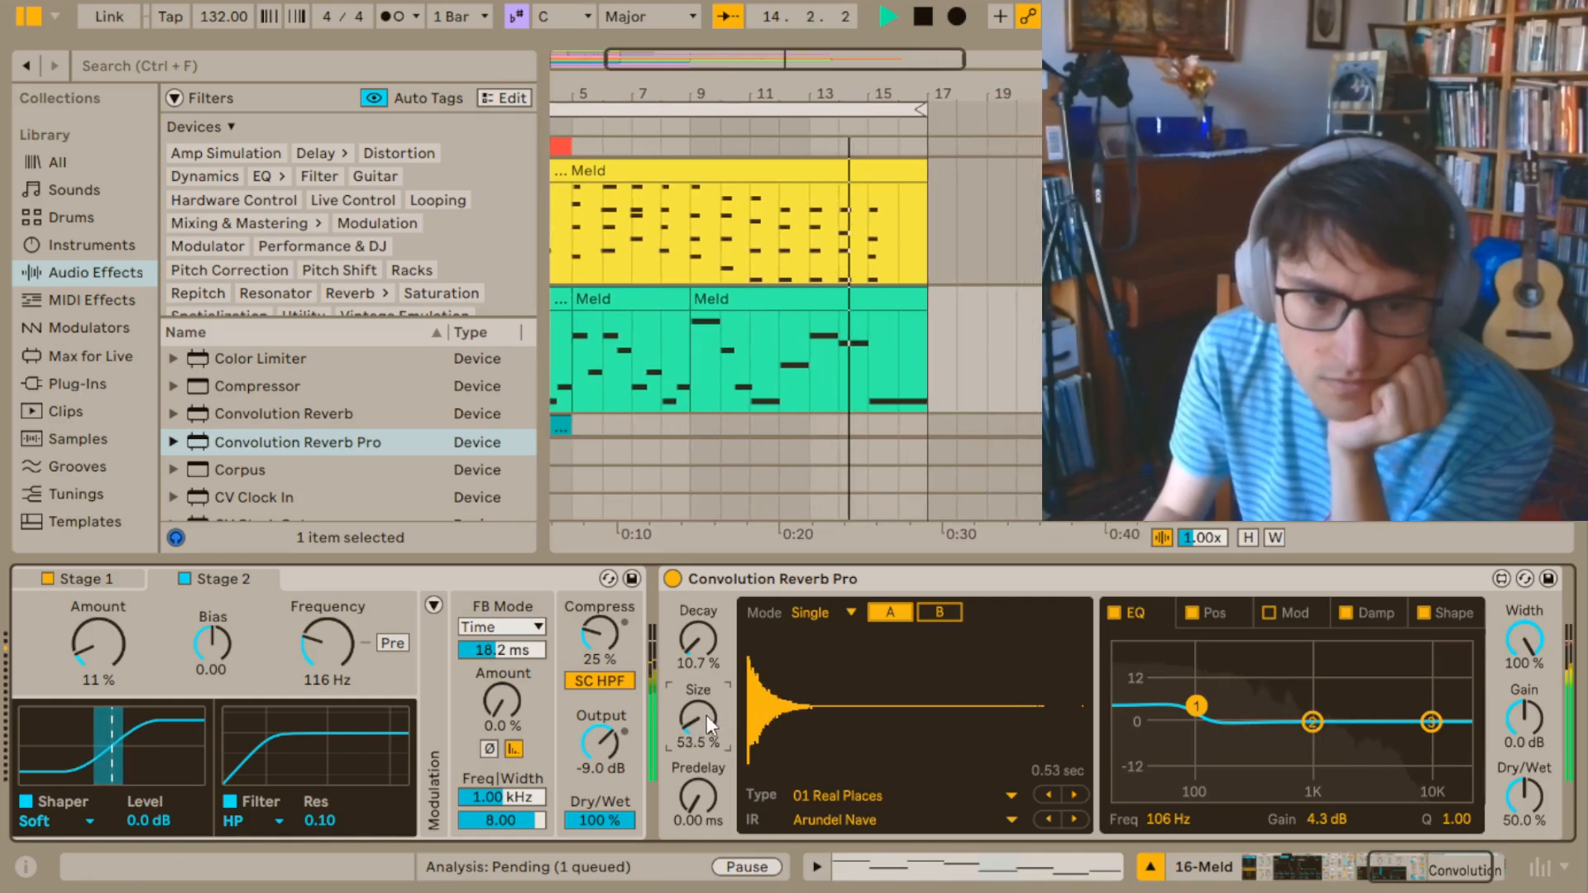
# Restart playback and remove Convolution Reverb Pro from the device chain after Roar.
pyautogui.click(697, 642)
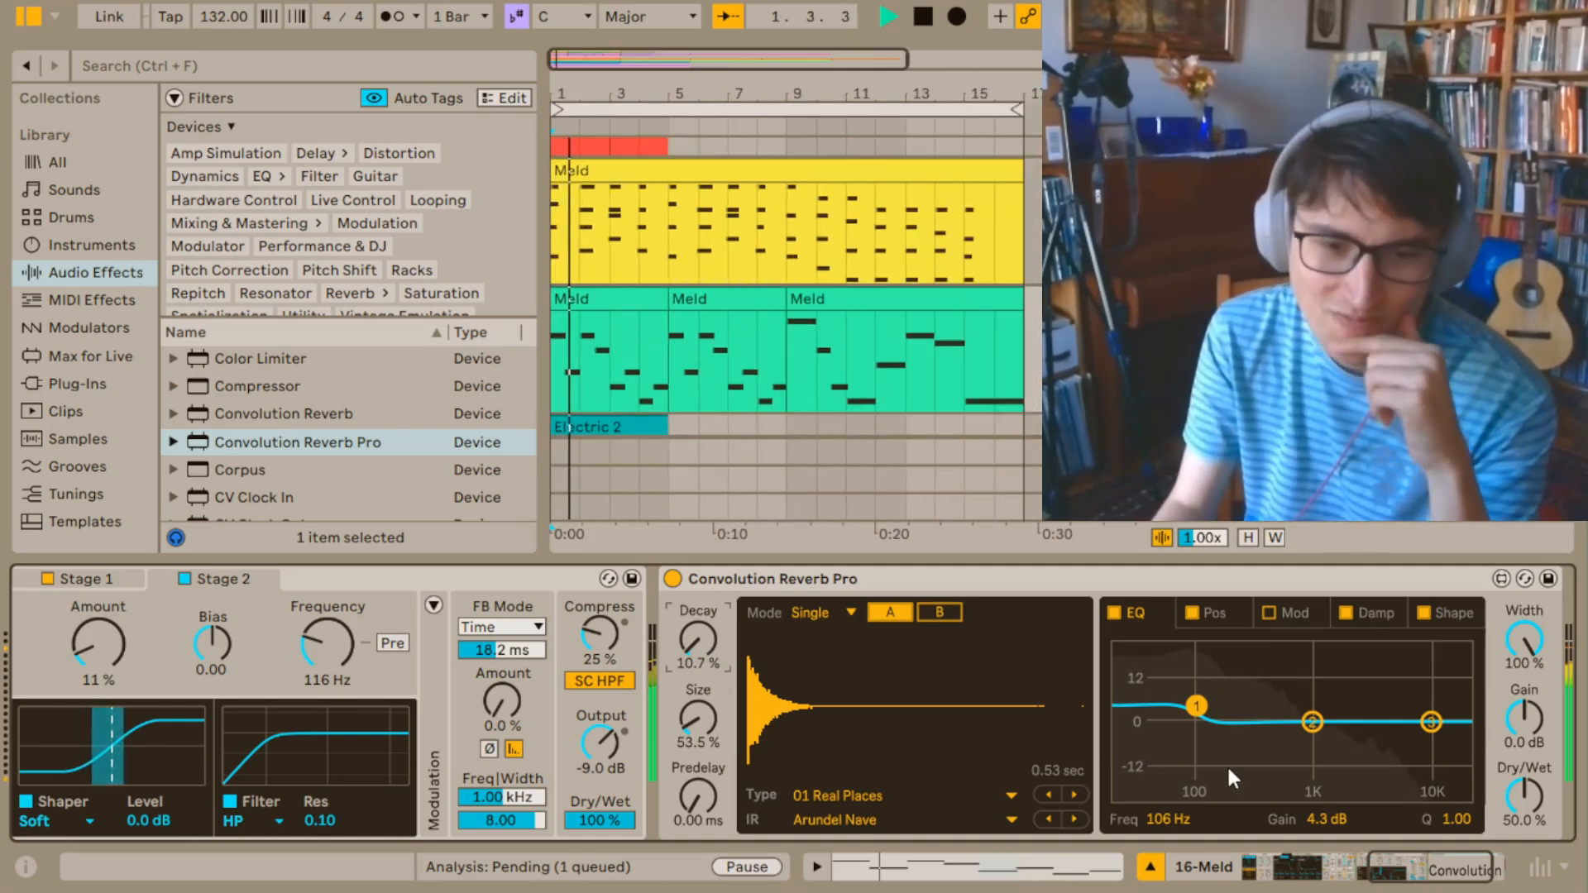
pyautogui.press('space')
pyautogui.press('space')
pyautogui.click(758, 584)
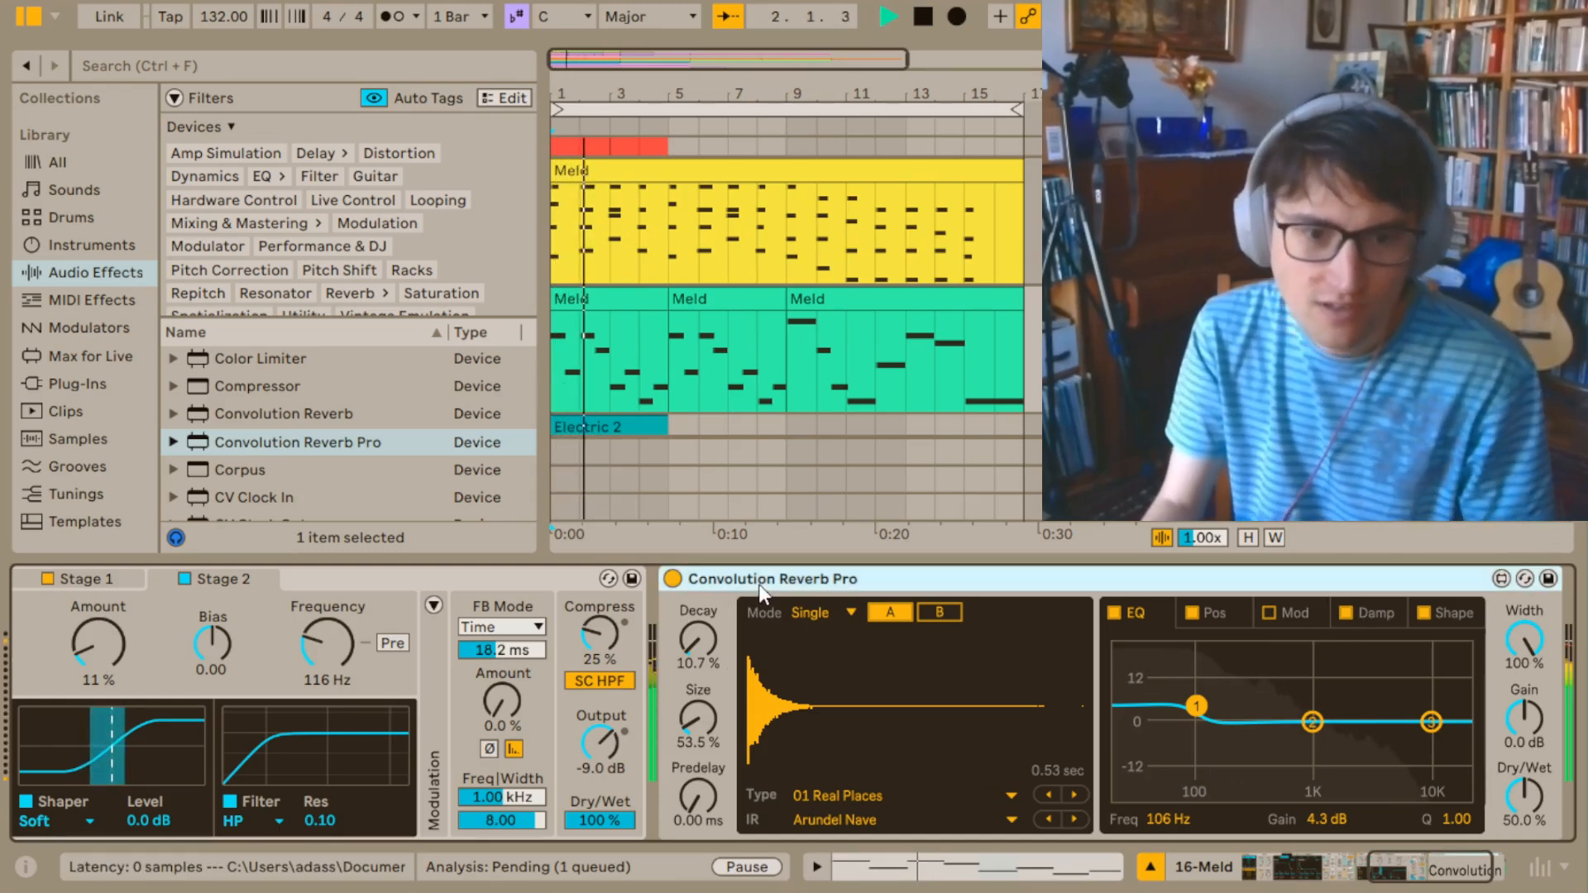
pyautogui.press('Delete')
# Try EQ Eight after Roar with band 1 boosted 7.31 dB at 89.9 Hz, and remove the device.
pyautogui.scroll(-5, 283, 448)
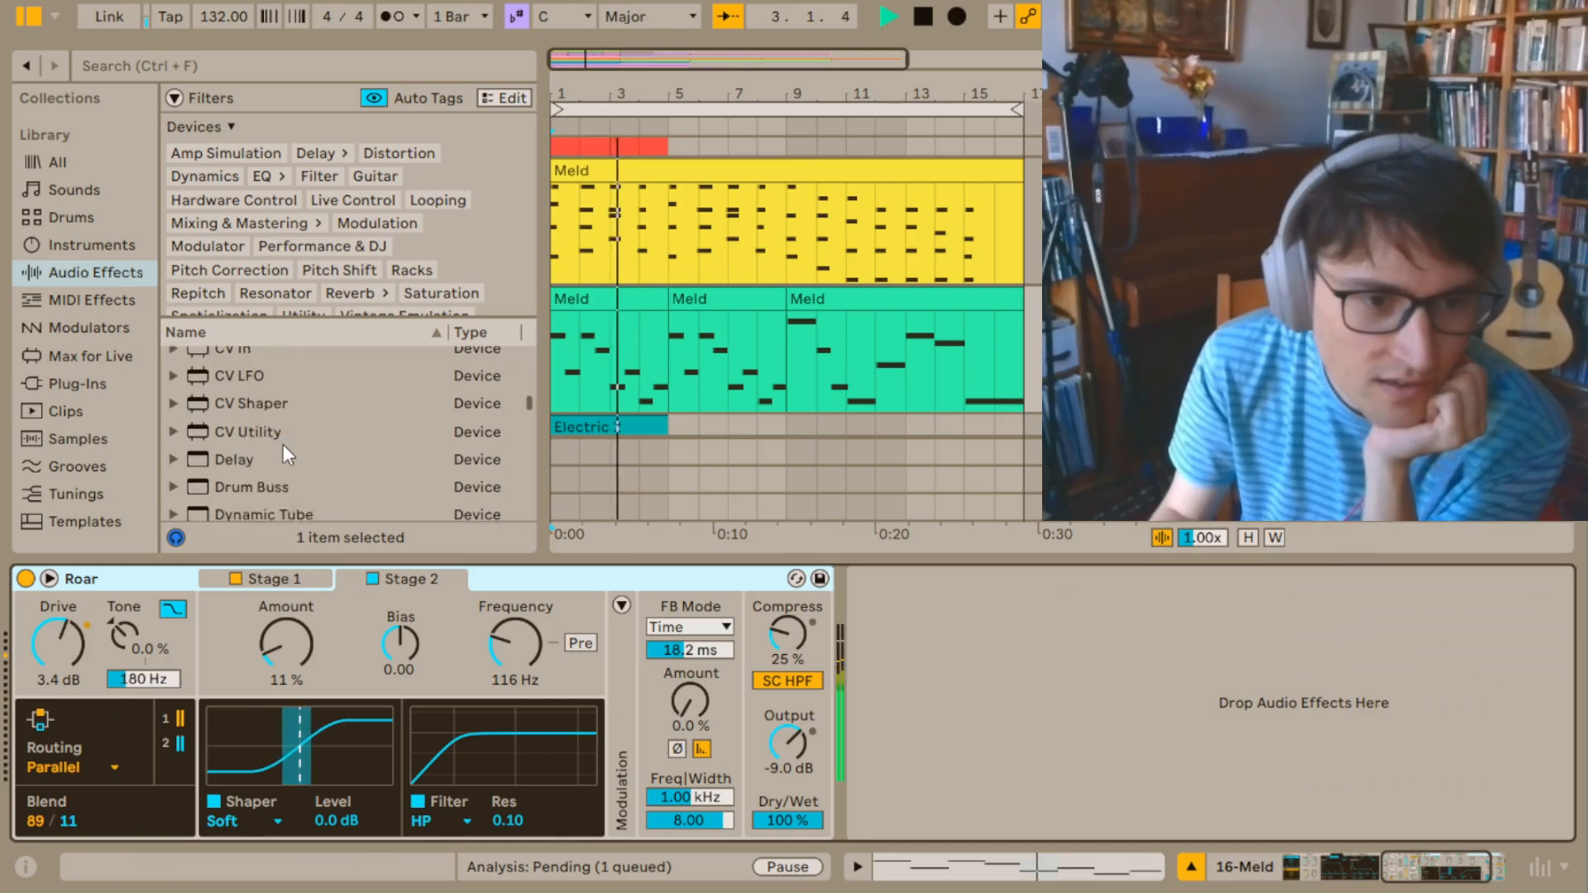
pyautogui.moveTo(249, 443); pyautogui.dragTo(1084, 645)
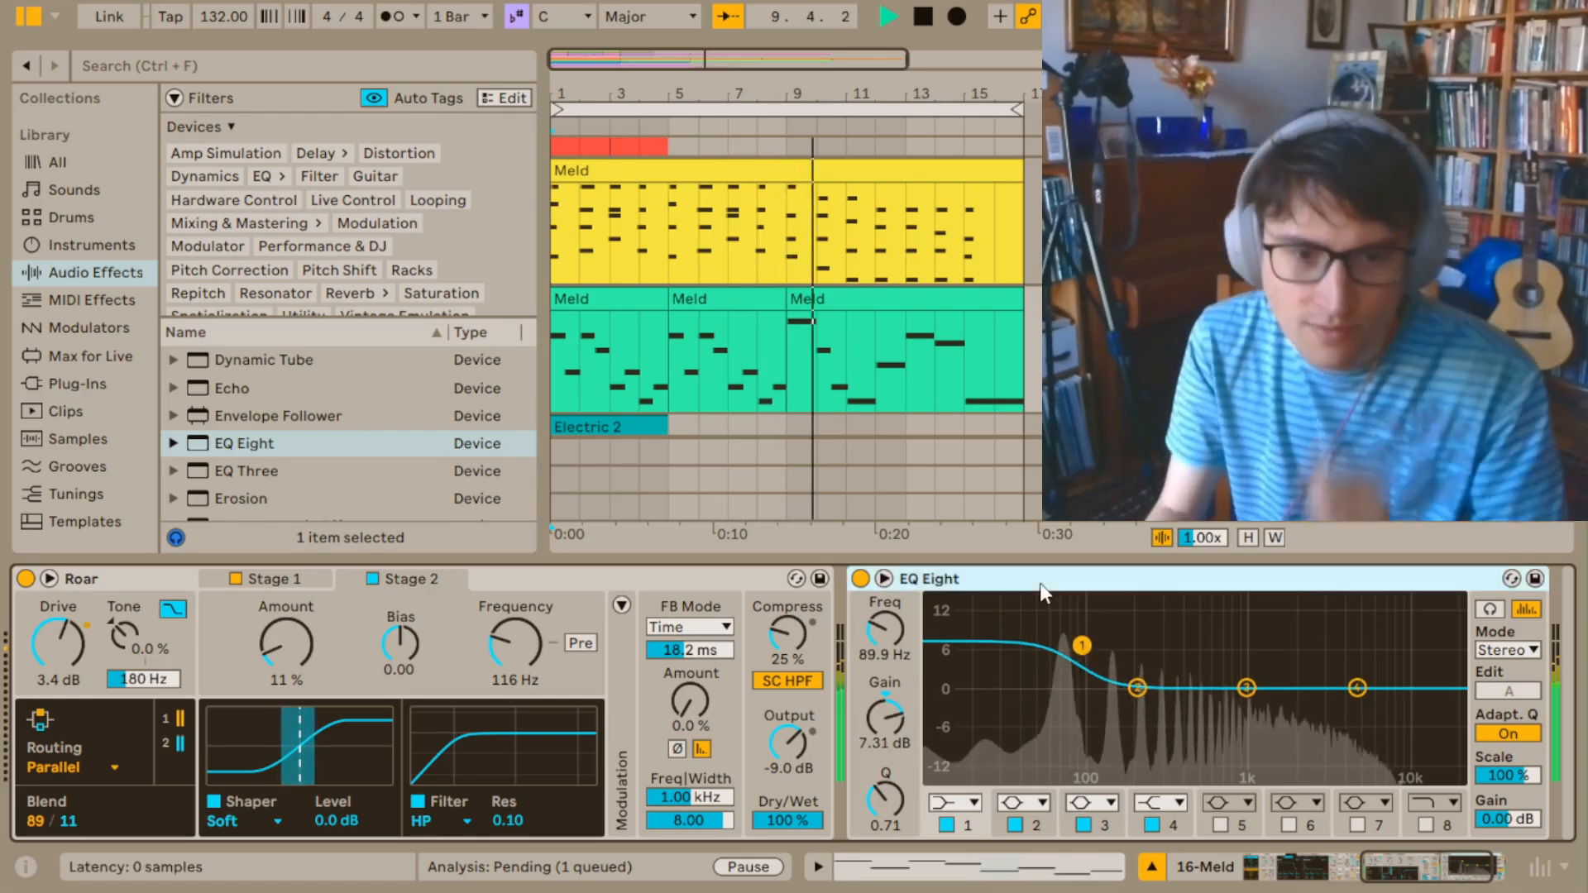
pyautogui.press('Delete')
# Add Multiband Dynamics after Roar and set its low split frequency to 202 Hz.
pyautogui.scroll(-1, 313, 451)
pyautogui.scroll(-5, 312, 452)
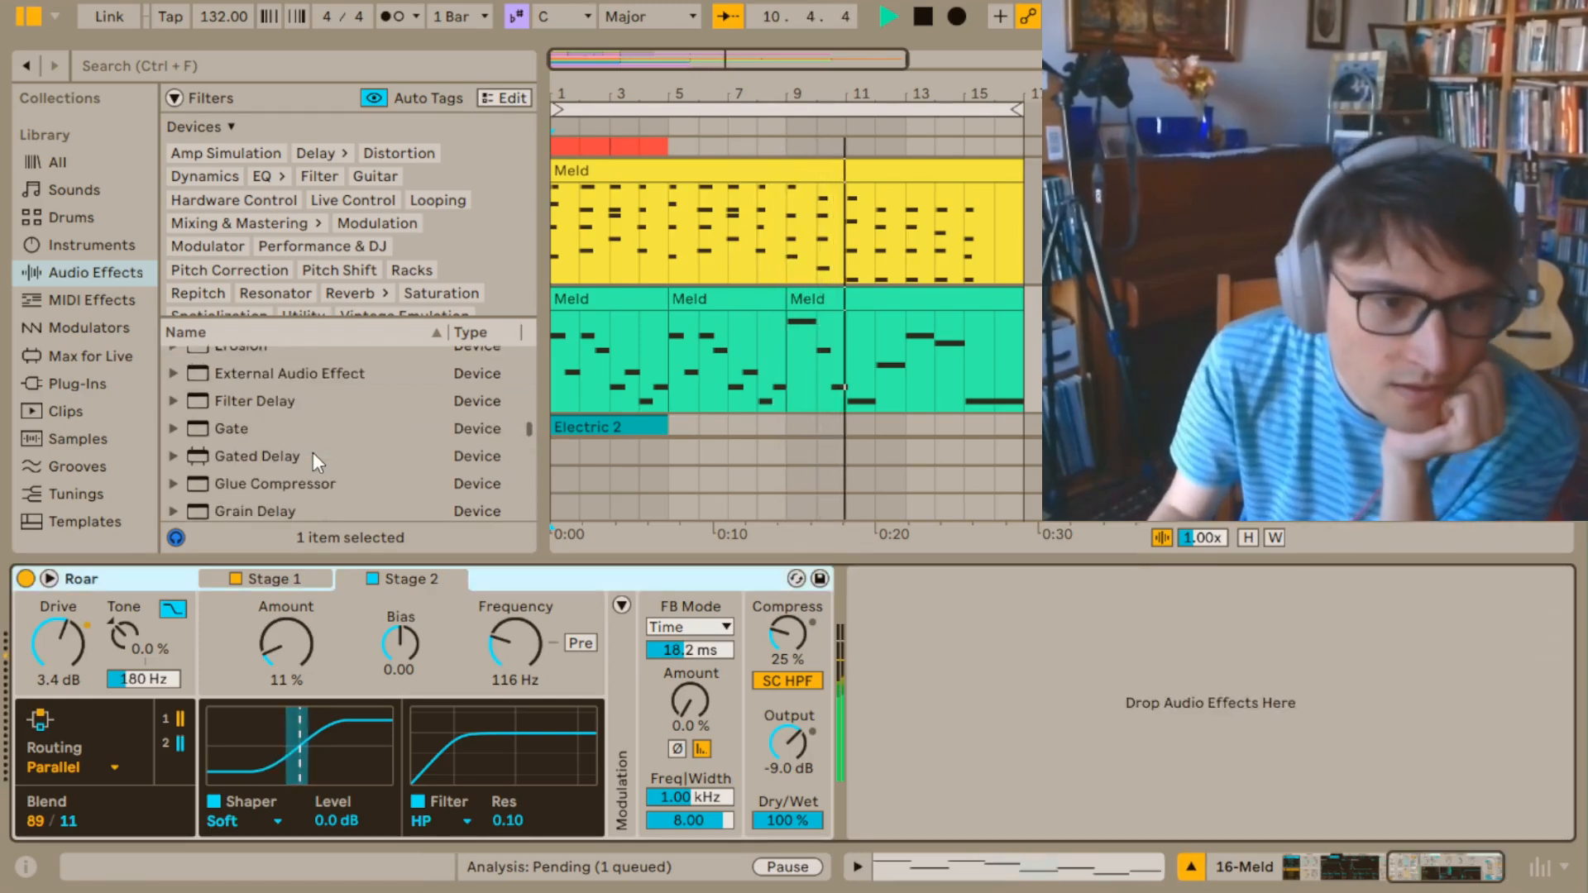
pyautogui.click(312, 447)
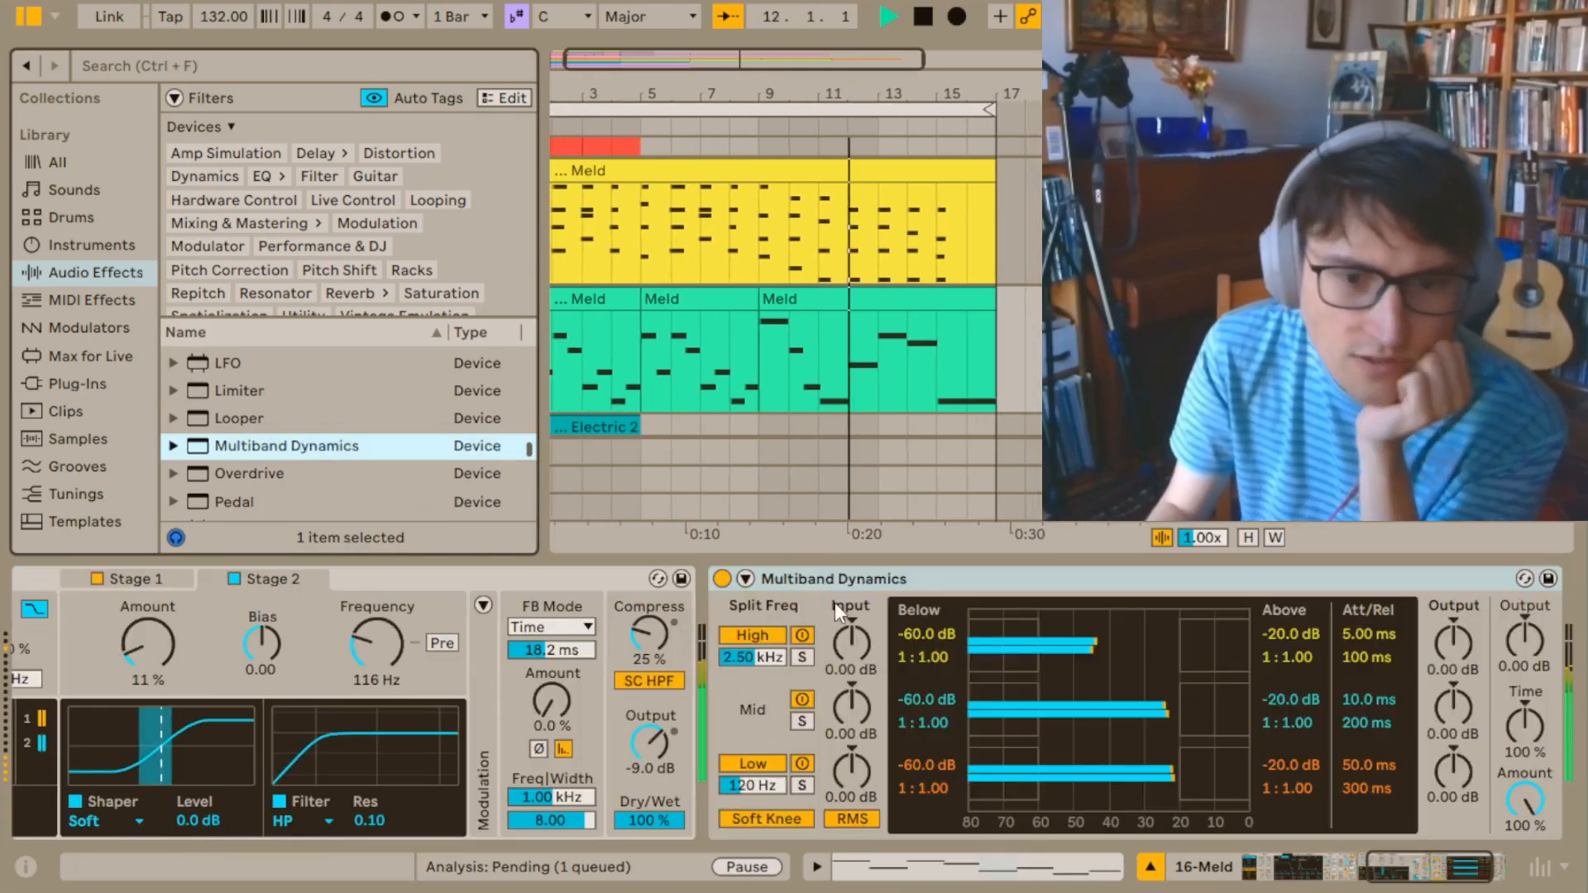
pyautogui.moveTo(755, 784); pyautogui.dragTo(754, 763)
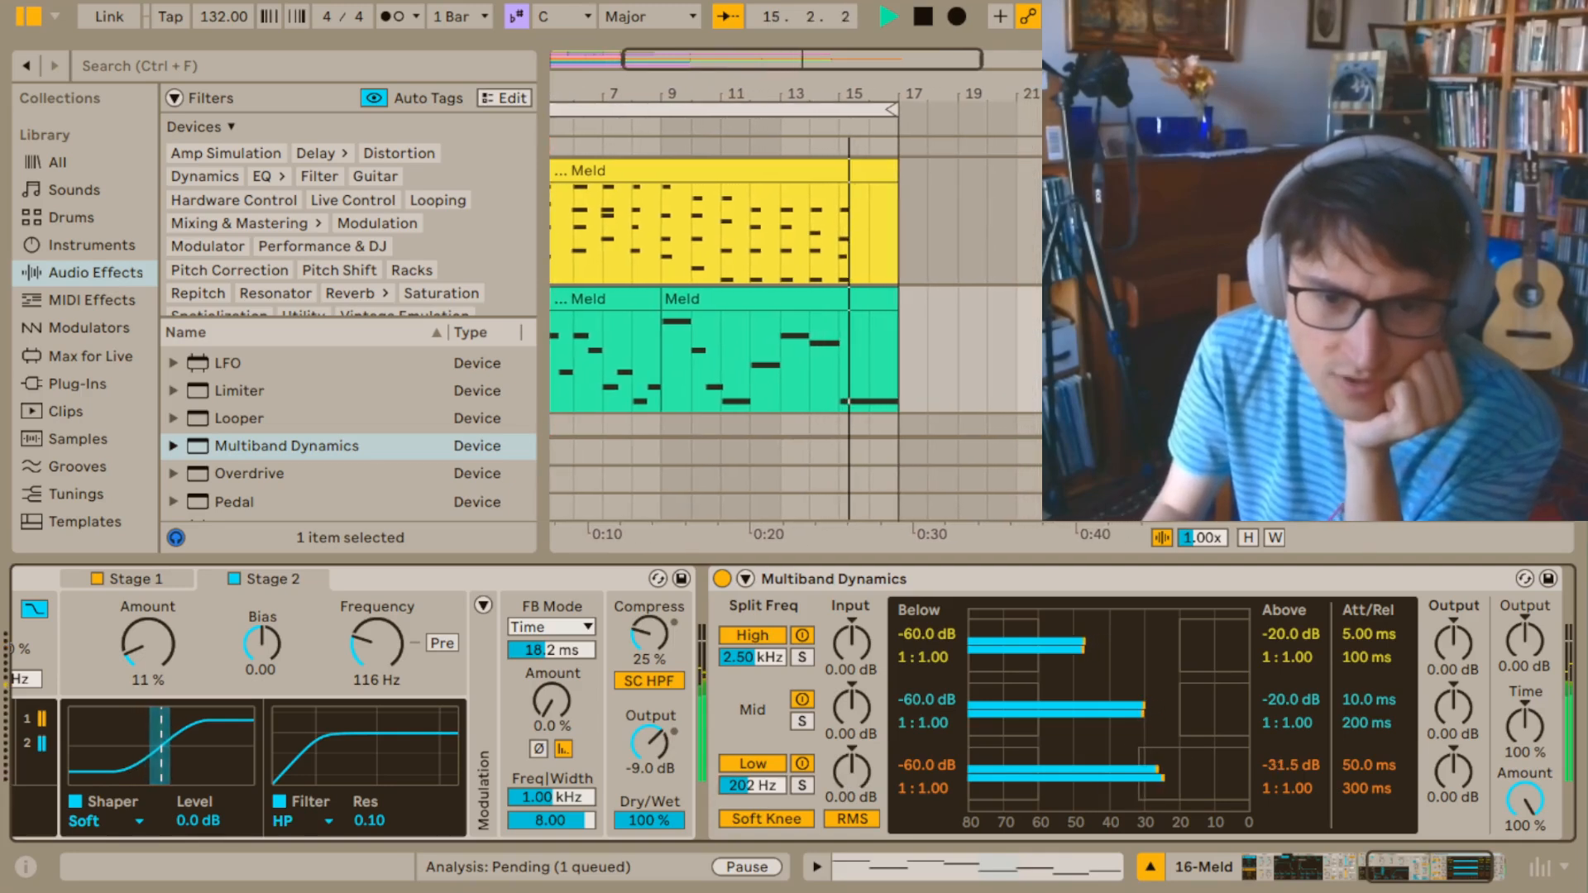
# Compress the low band above -42.8 dB at 1:2.35 with 15.2 dB output, and set the high band's below threshold to -24.2 dB at 1:1.32.
pyautogui.moveTo(1185, 761); pyautogui.dragTo(1149, 773)
pyautogui.moveTo(1302, 786); pyautogui.dragTo(1303, 783)
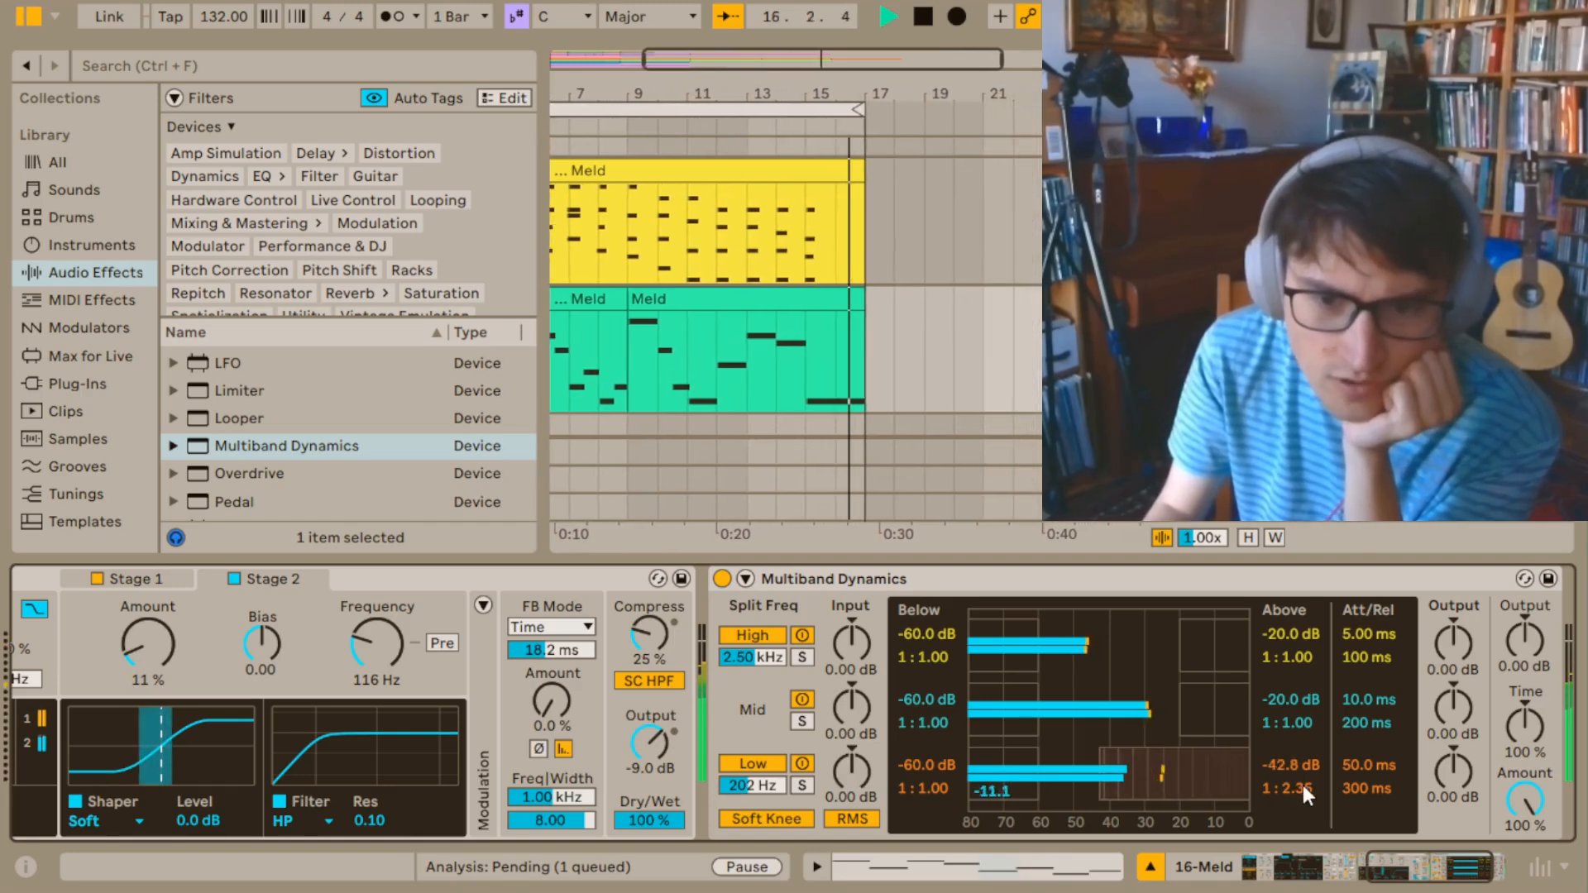
pyautogui.moveTo(1454, 772); pyautogui.dragTo(1454, 770)
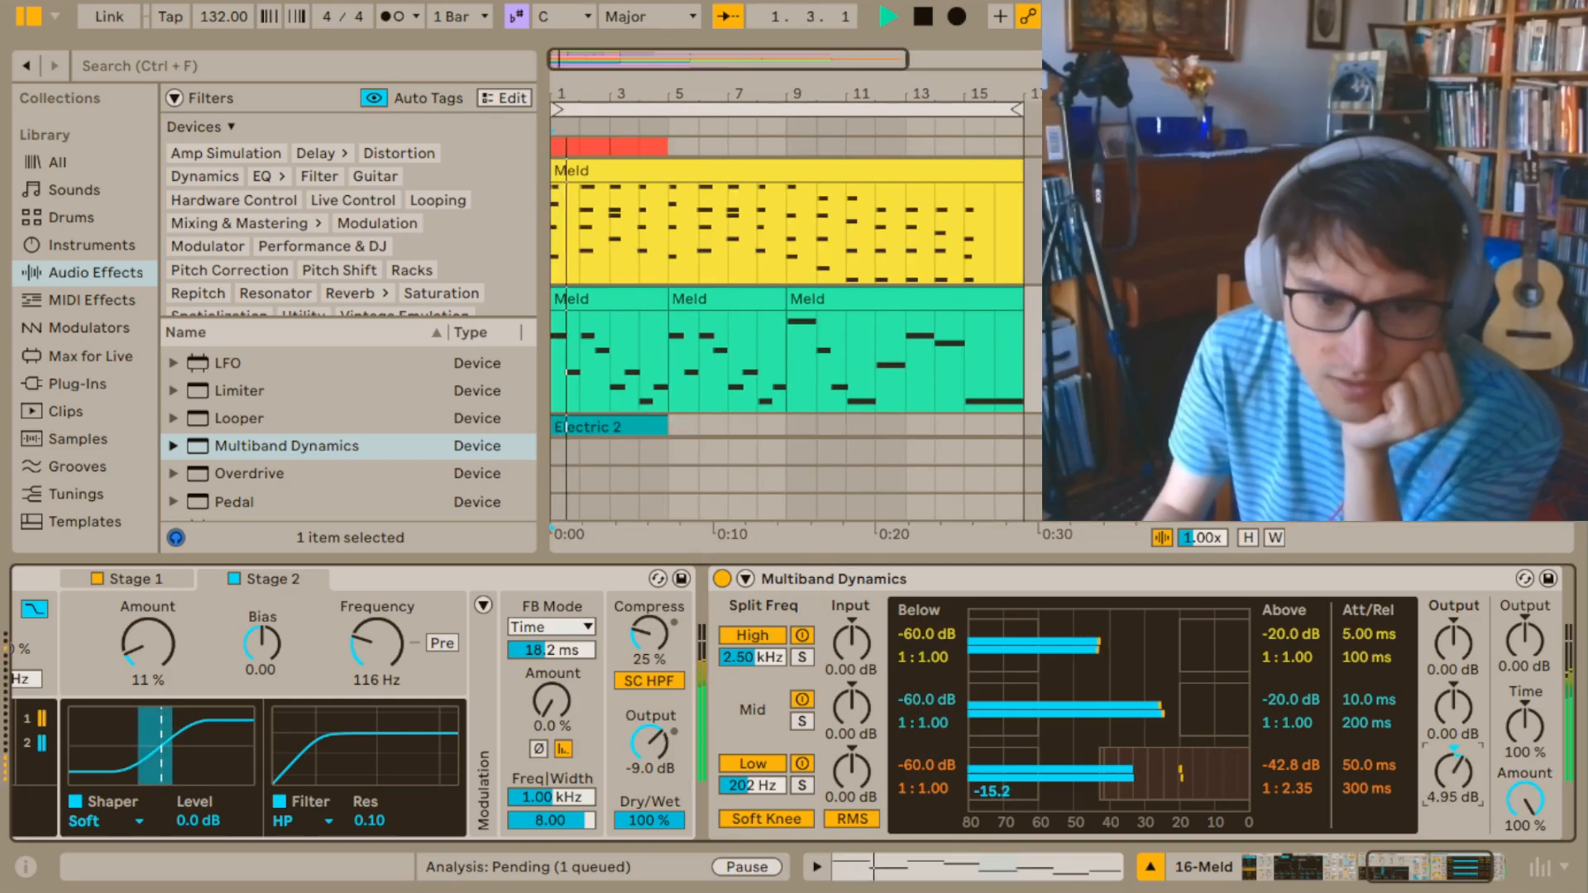
pyautogui.moveTo(1454, 772); pyautogui.dragTo(1453, 770)
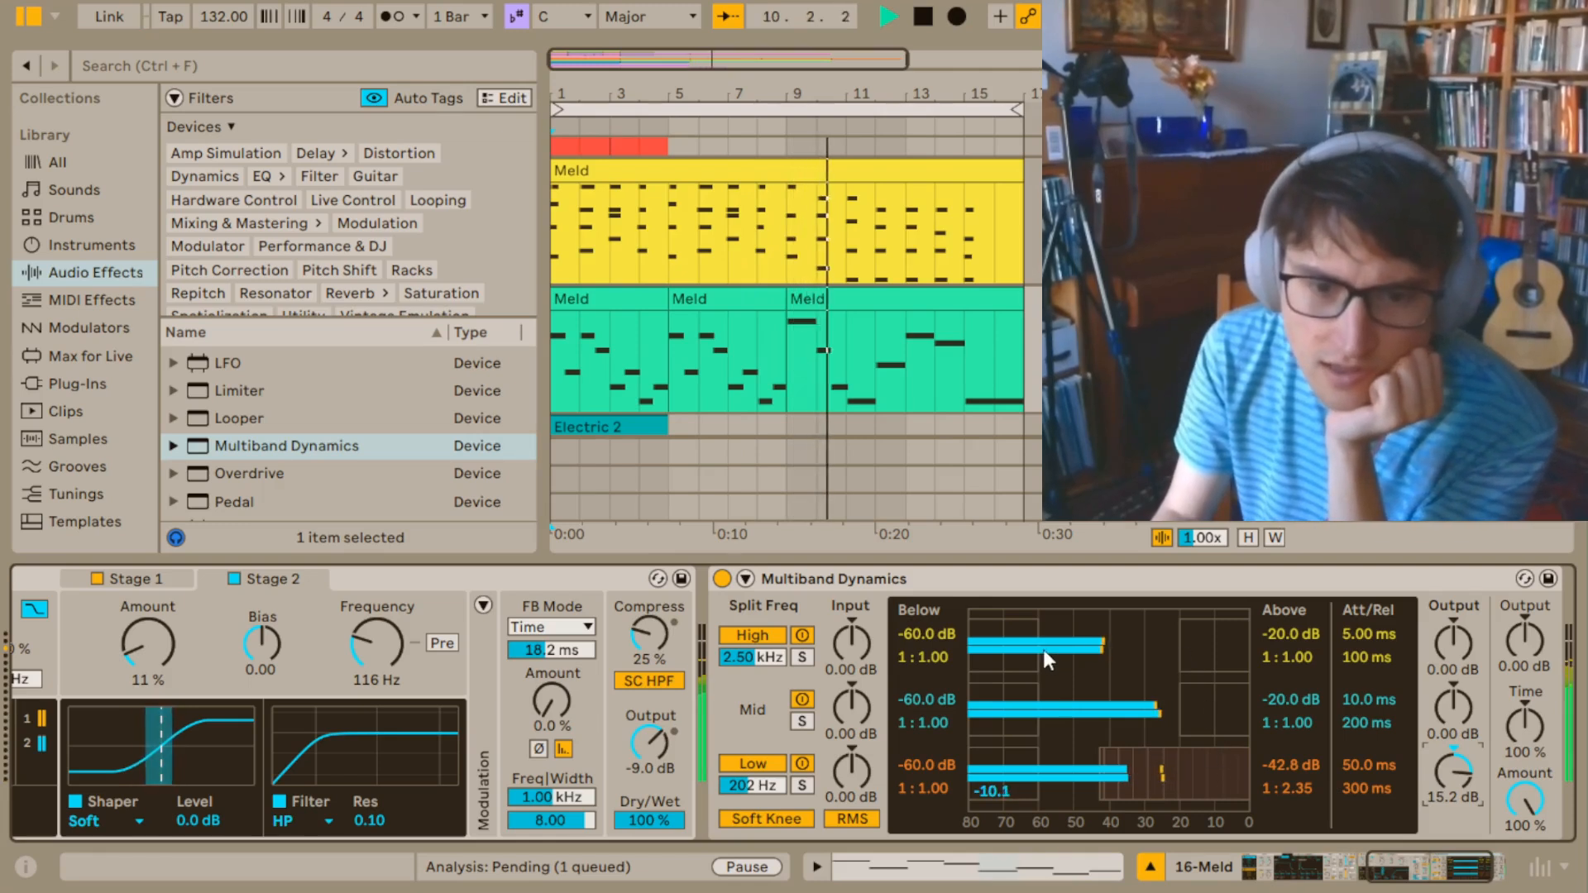
pyautogui.moveTo(1044, 648); pyautogui.dragTo(1164, 643)
pyautogui.moveTo(1018, 669)
pyautogui.mouseDown()
pyautogui.moveTo(1017, 648)
pyautogui.moveTo(1017, 691)
pyautogui.moveTo(1014, 663)
pyautogui.mouseUp()
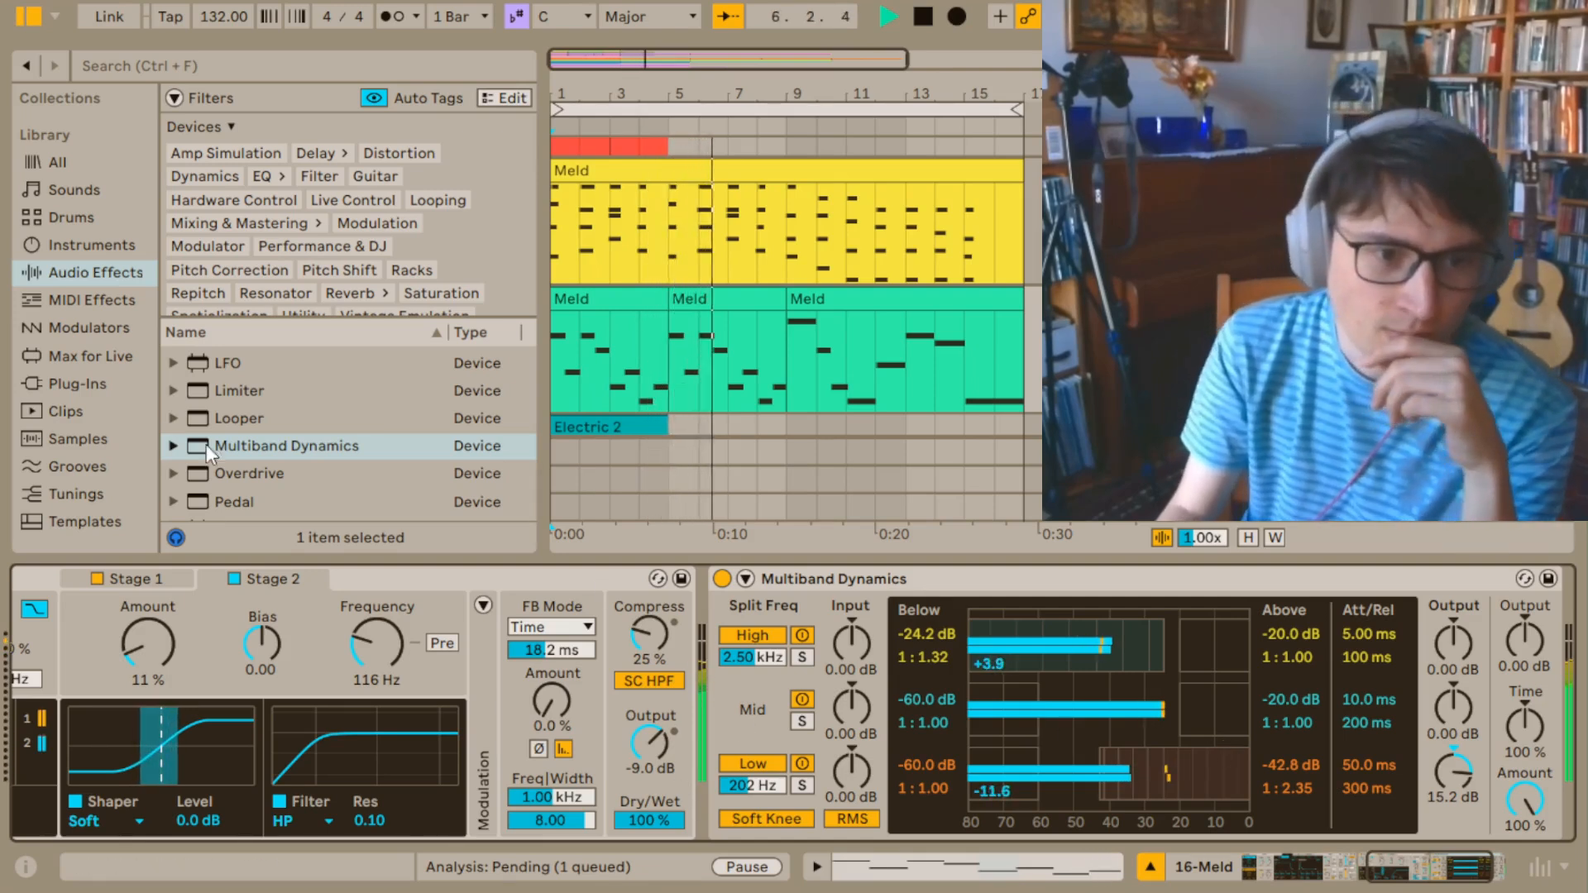
# Find Chorus-Ensemble among the audio effects and add it after Multiband Dynamics.
pyautogui.scroll(-4, 253, 478)
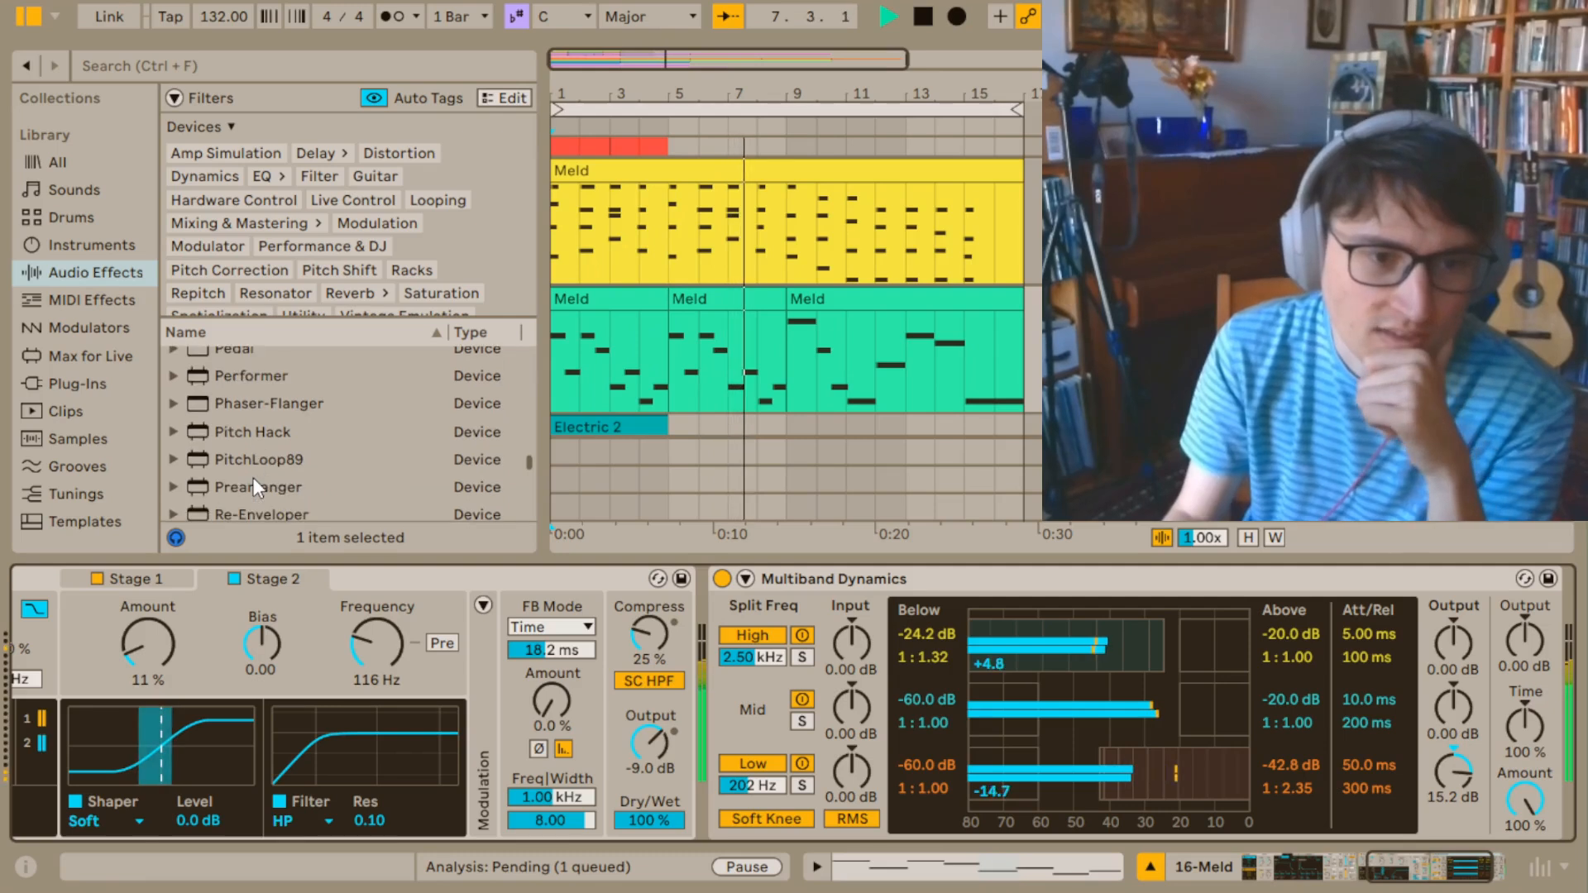
pyautogui.scroll(12, 253, 478)
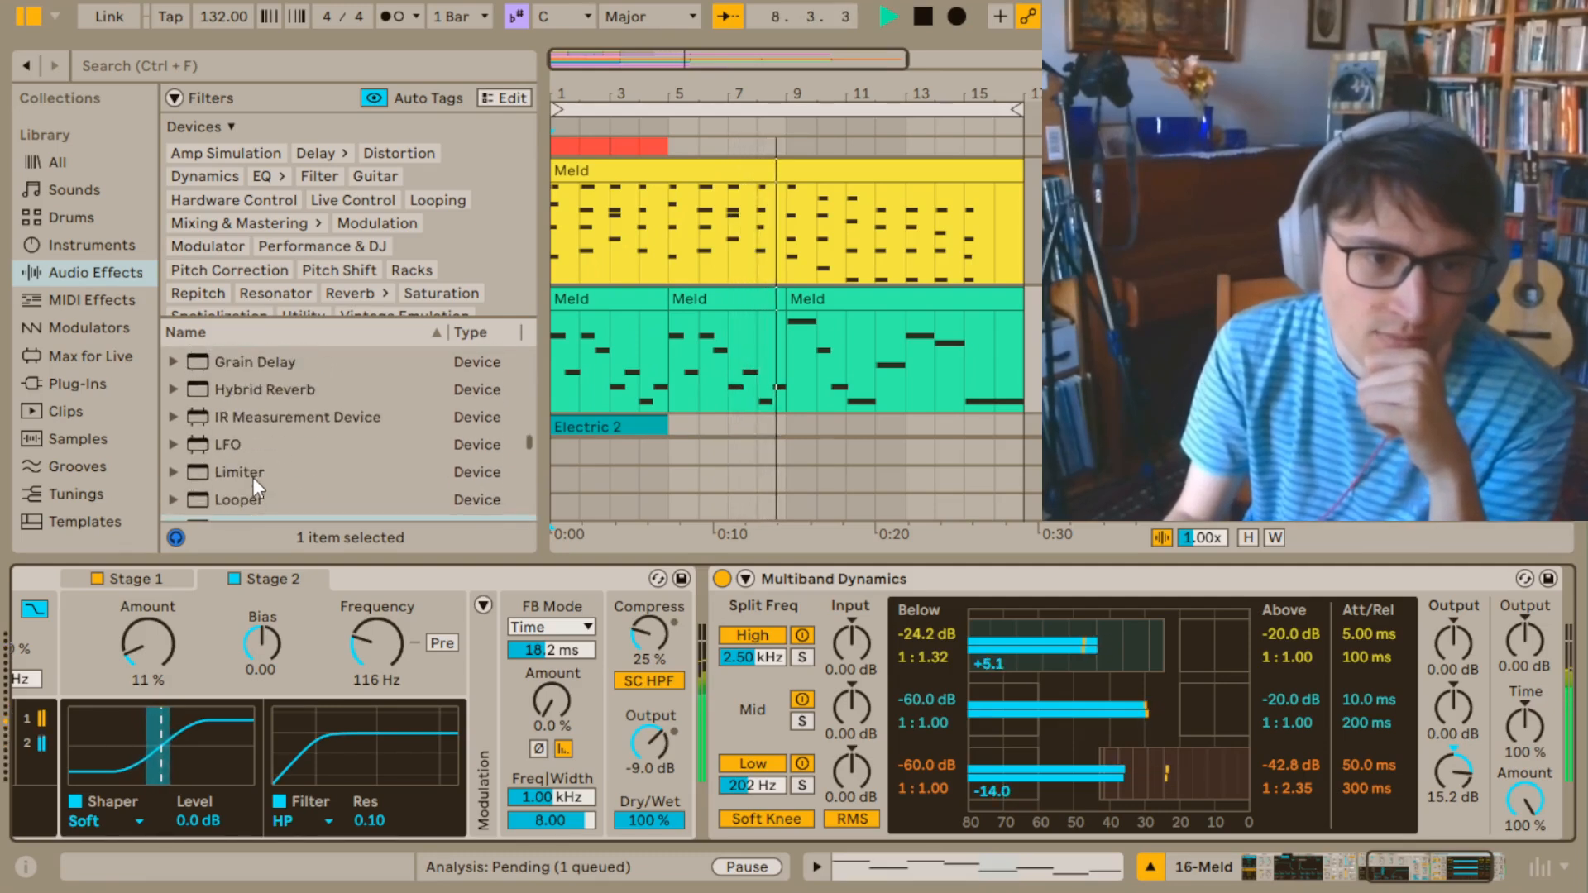
pyautogui.scroll(2, 260, 479)
pyautogui.scroll(1, 255, 414)
pyautogui.scroll(-4, 255, 413)
pyautogui.scroll(-6, 260, 414)
pyautogui.scroll(2, 261, 414)
pyautogui.scroll(3, 262, 413)
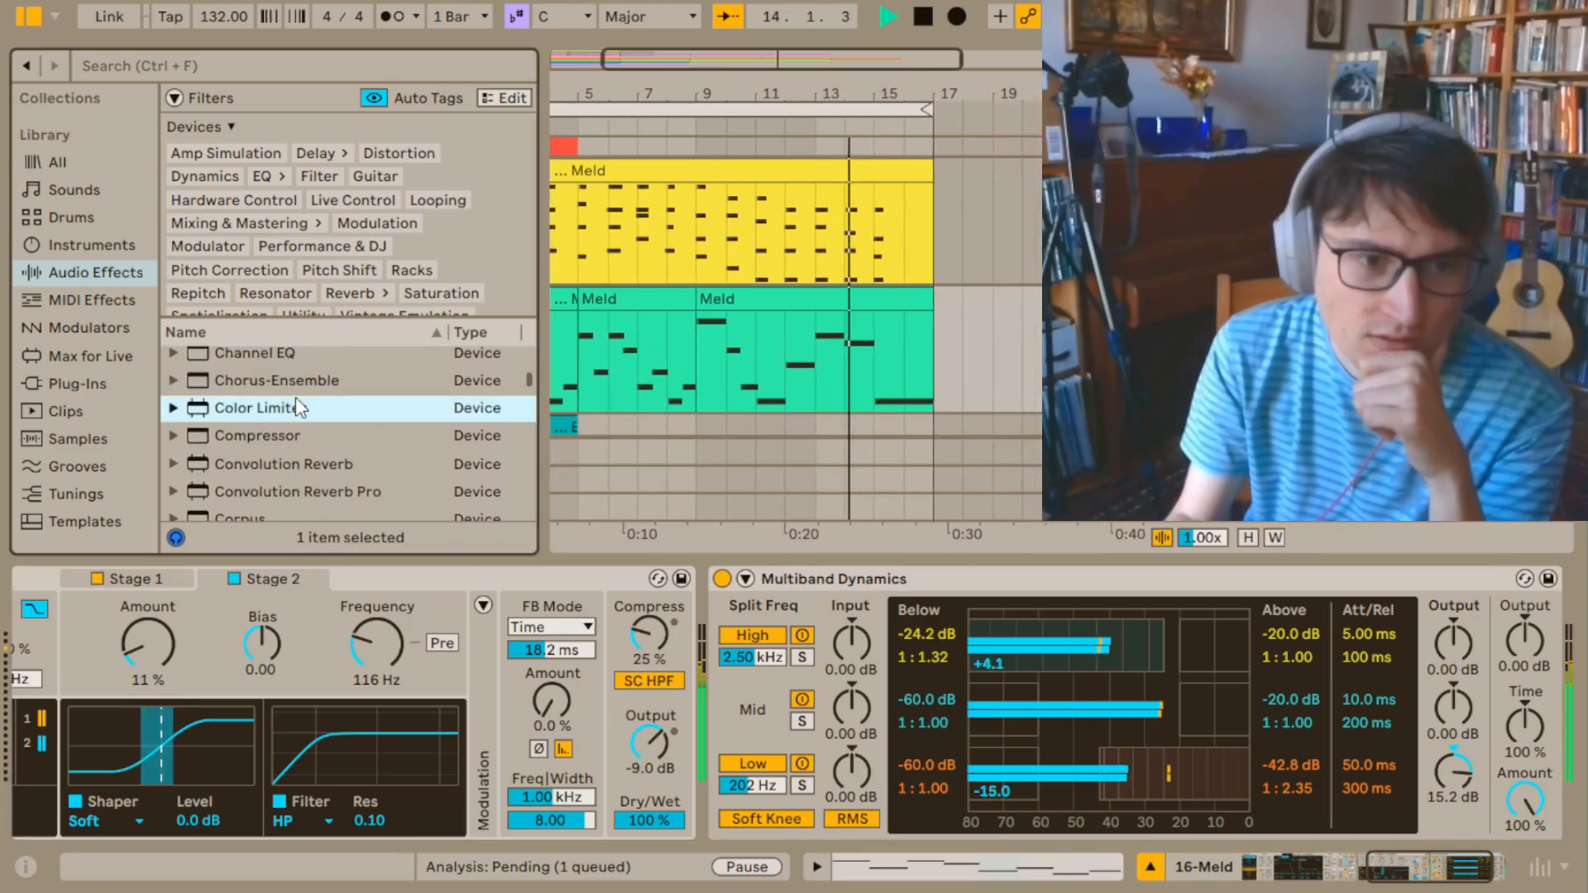
pyautogui.doubleClick(281, 381)
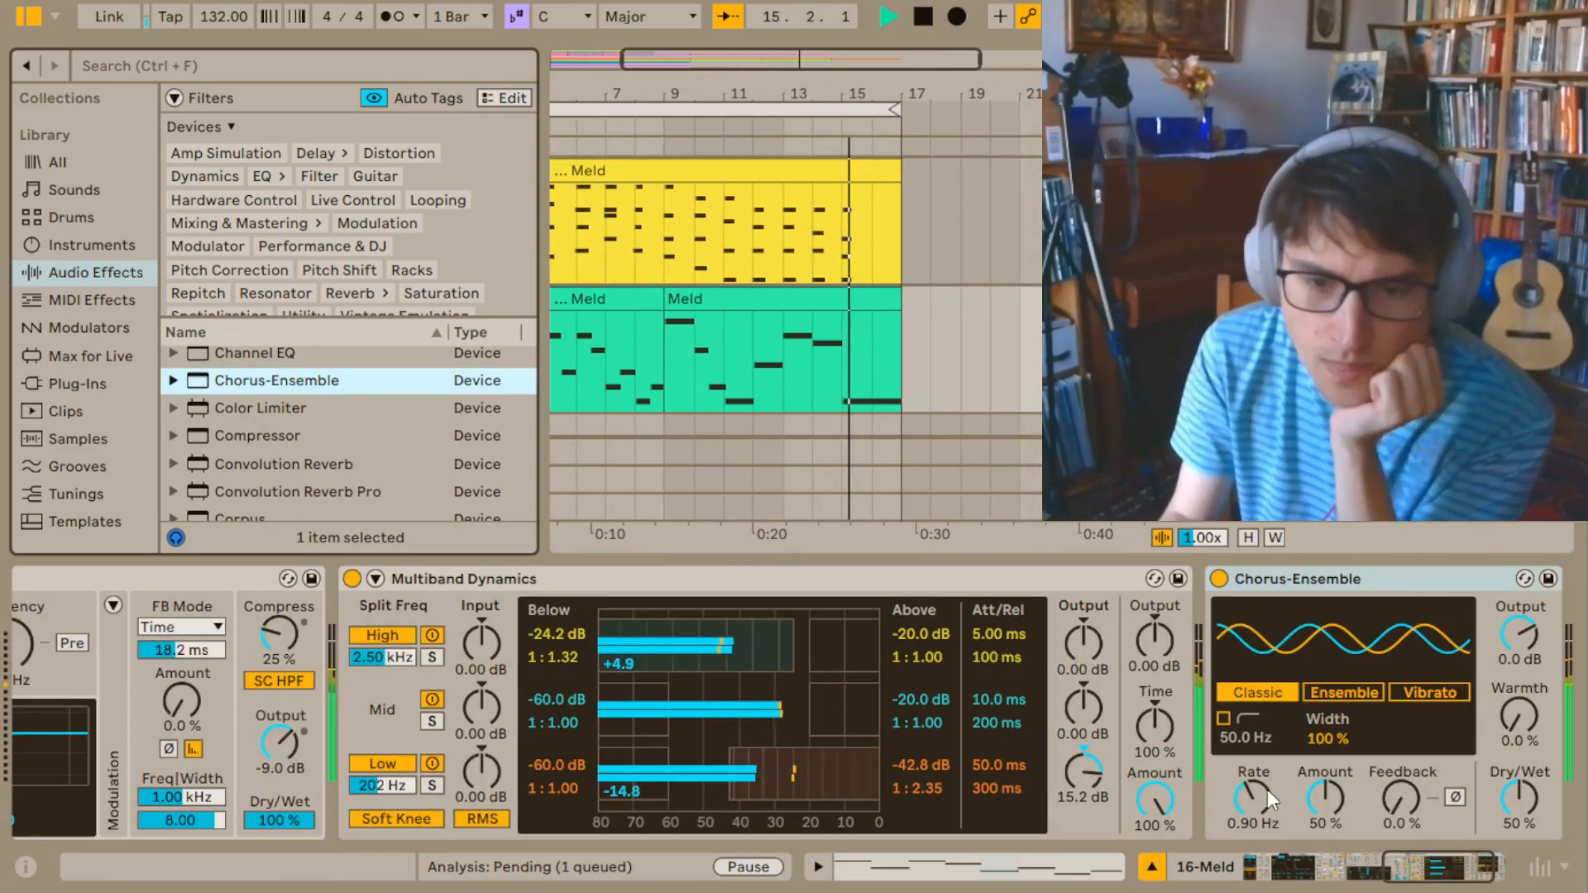
# Set Chorus-Ensemble to Ensemble mode with its high-pass at 162 Hz, Rate 0.27 Hz, Amount 70% and Dry/Wet 60%.
pyautogui.moveTo(1252, 797); pyautogui.dragTo(1252, 768)
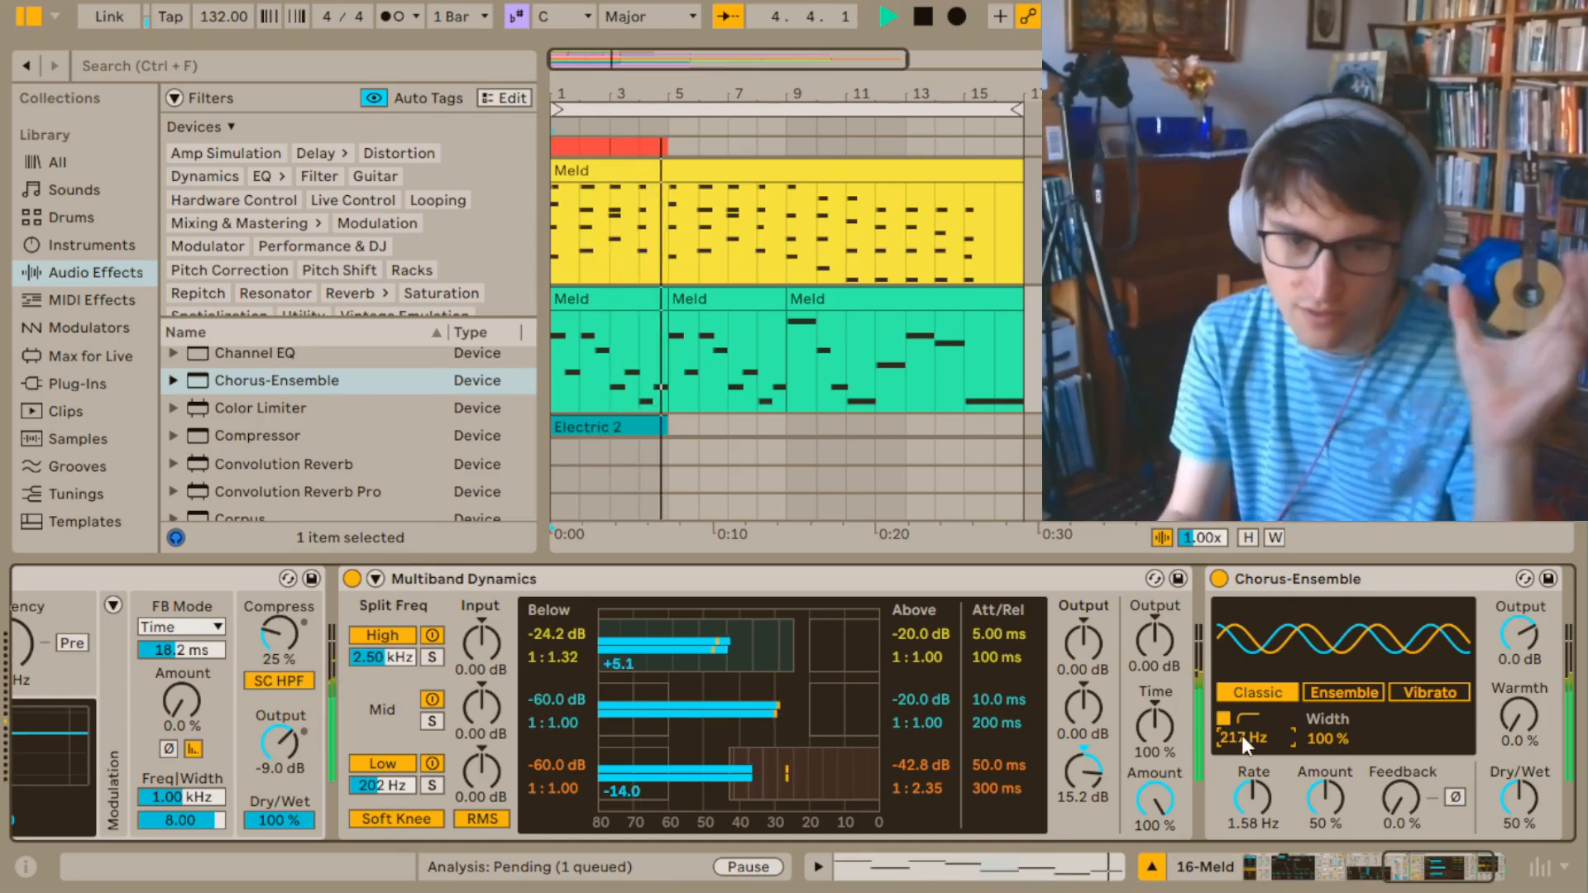
pyautogui.moveTo(1242, 737)
pyautogui.mouseDown()
pyautogui.moveTo(1243, 753)
pyautogui.moveTo(1247, 708)
pyautogui.mouseUp()
pyautogui.click(1332, 693)
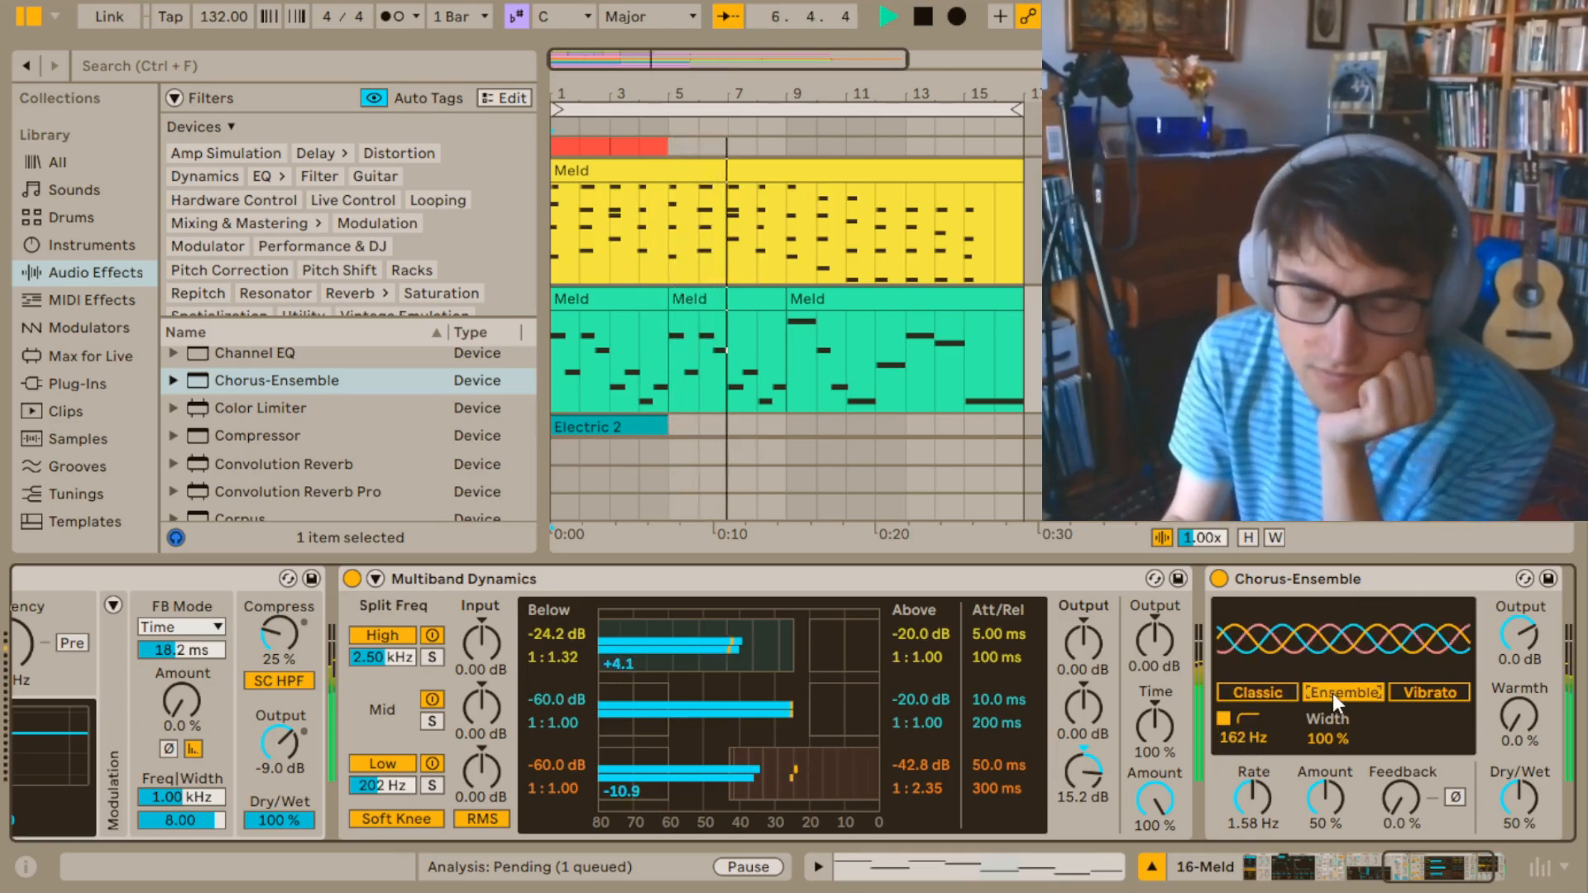
pyautogui.moveTo(1267, 797); pyautogui.dragTo(1319, 781)
pyautogui.moveTo(1521, 806); pyautogui.dragTo(1521, 804)
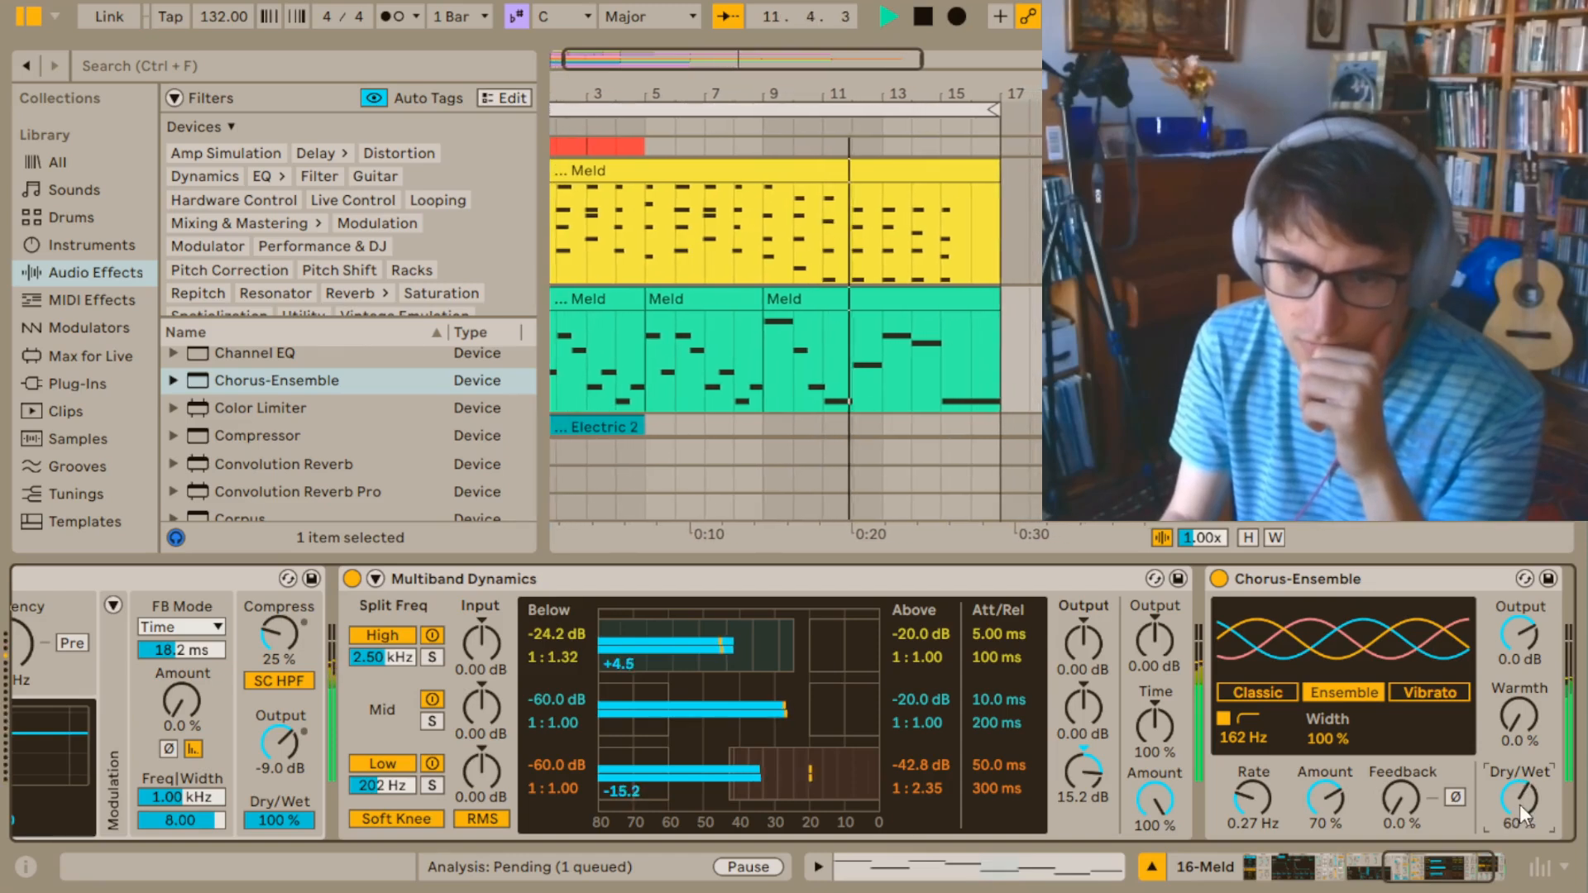
# Bypass Chorus-Ensemble, move it between Roar and Multiband Dynamics, and re-enable it.
pyautogui.click(1220, 578)
pyautogui.moveTo(1346, 579); pyautogui.dragTo(340, 662)
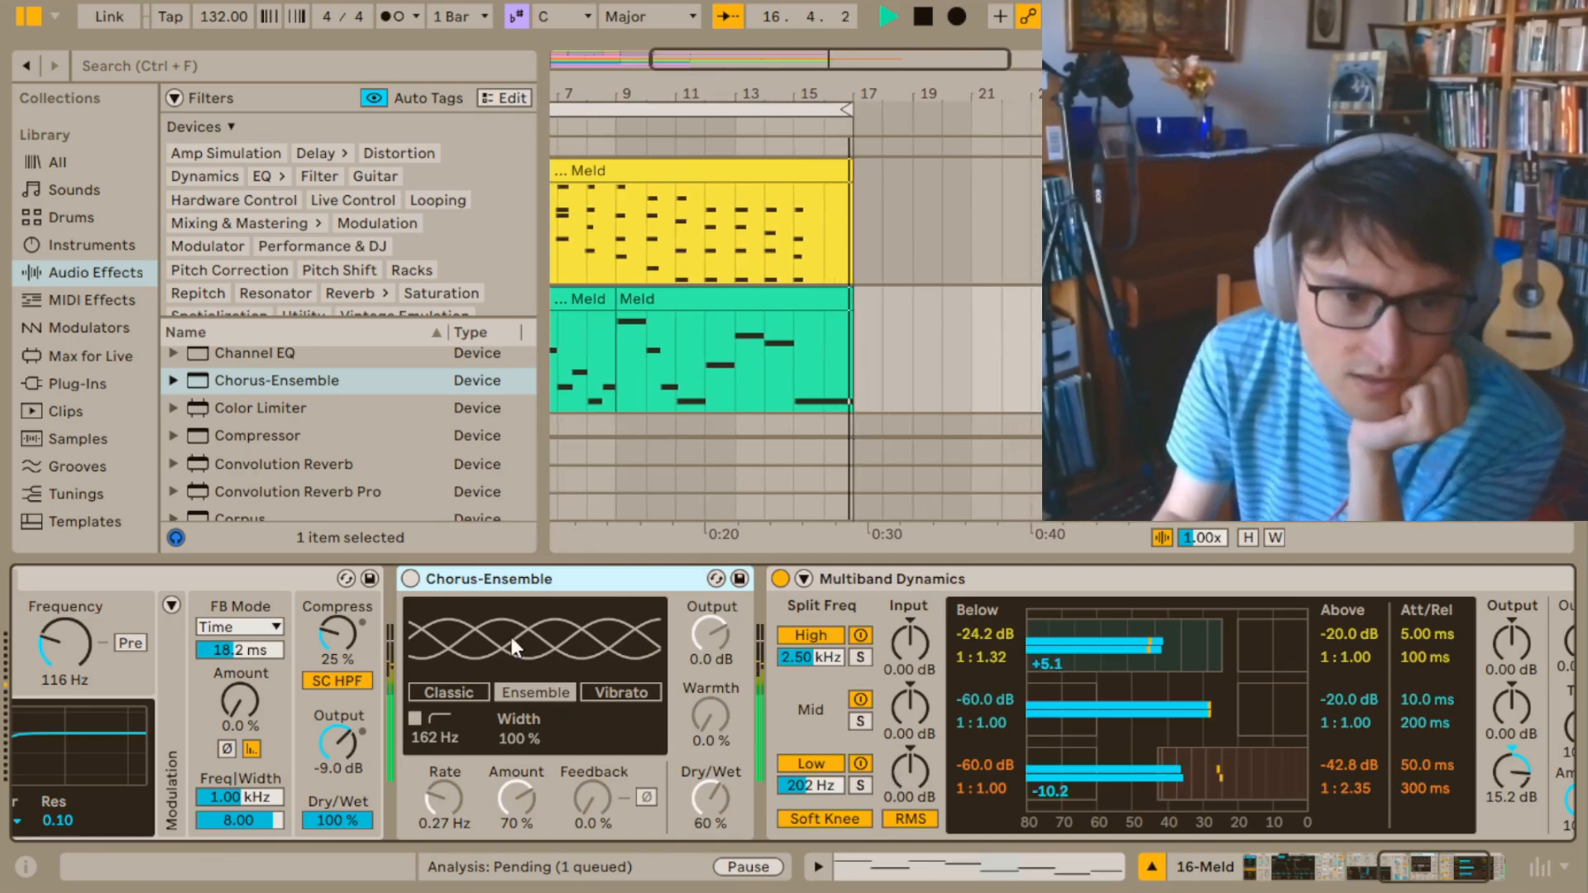
pyautogui.click(410, 578)
# Lower Chorus-Ensemble's Dry/Wet to 36% and compare the bass with the effect bypassed and enabled.
pyautogui.moveTo(710, 798); pyautogui.dragTo(710, 817)
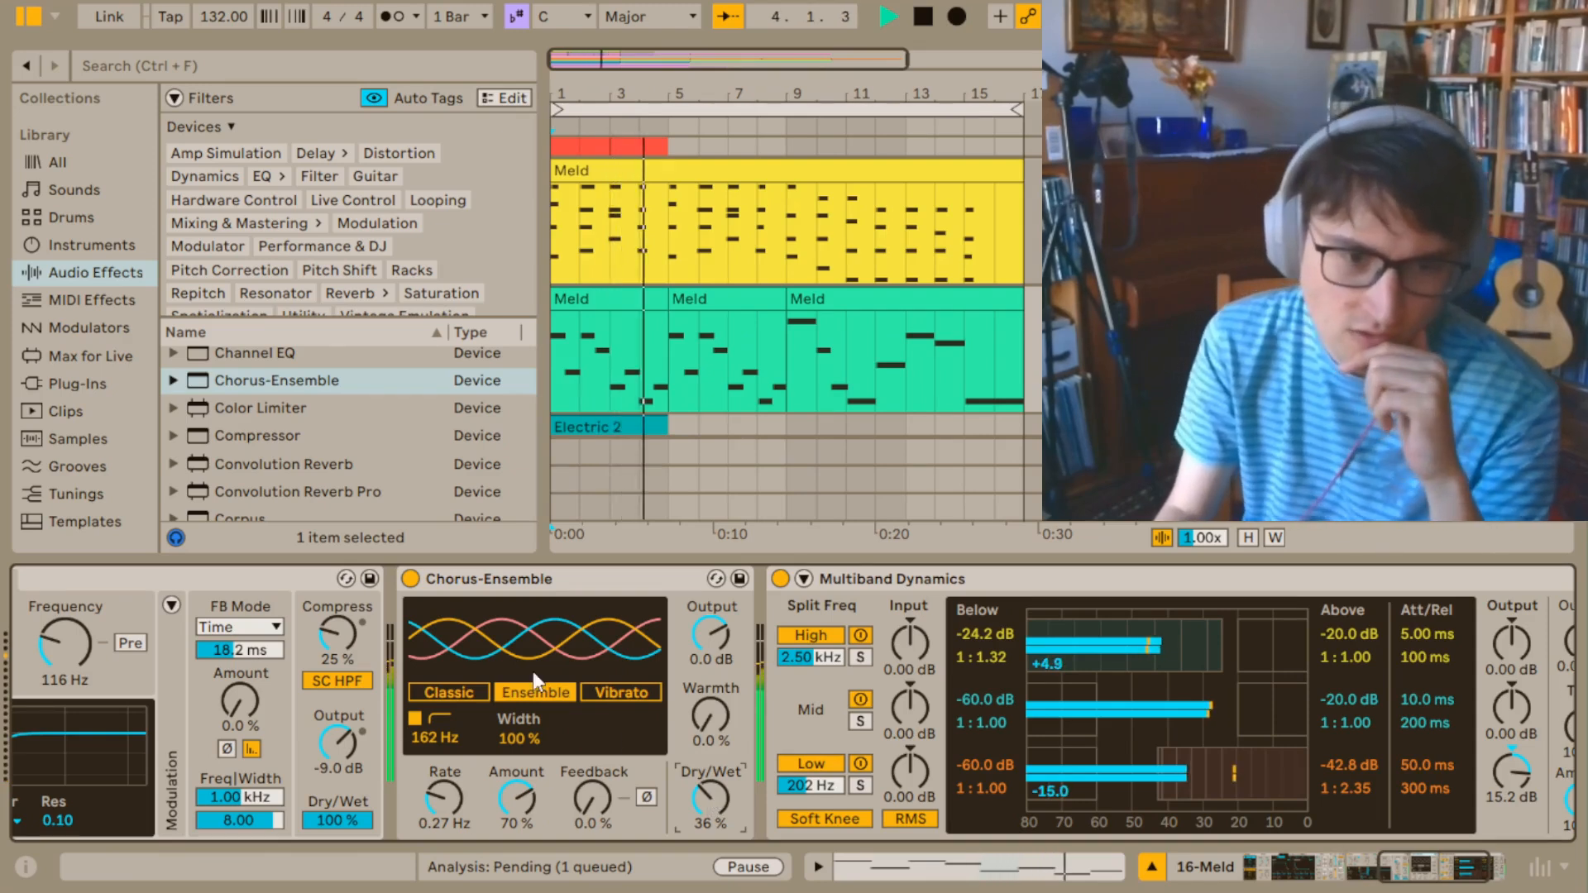
pyautogui.click(410, 579)
pyautogui.click(410, 579)
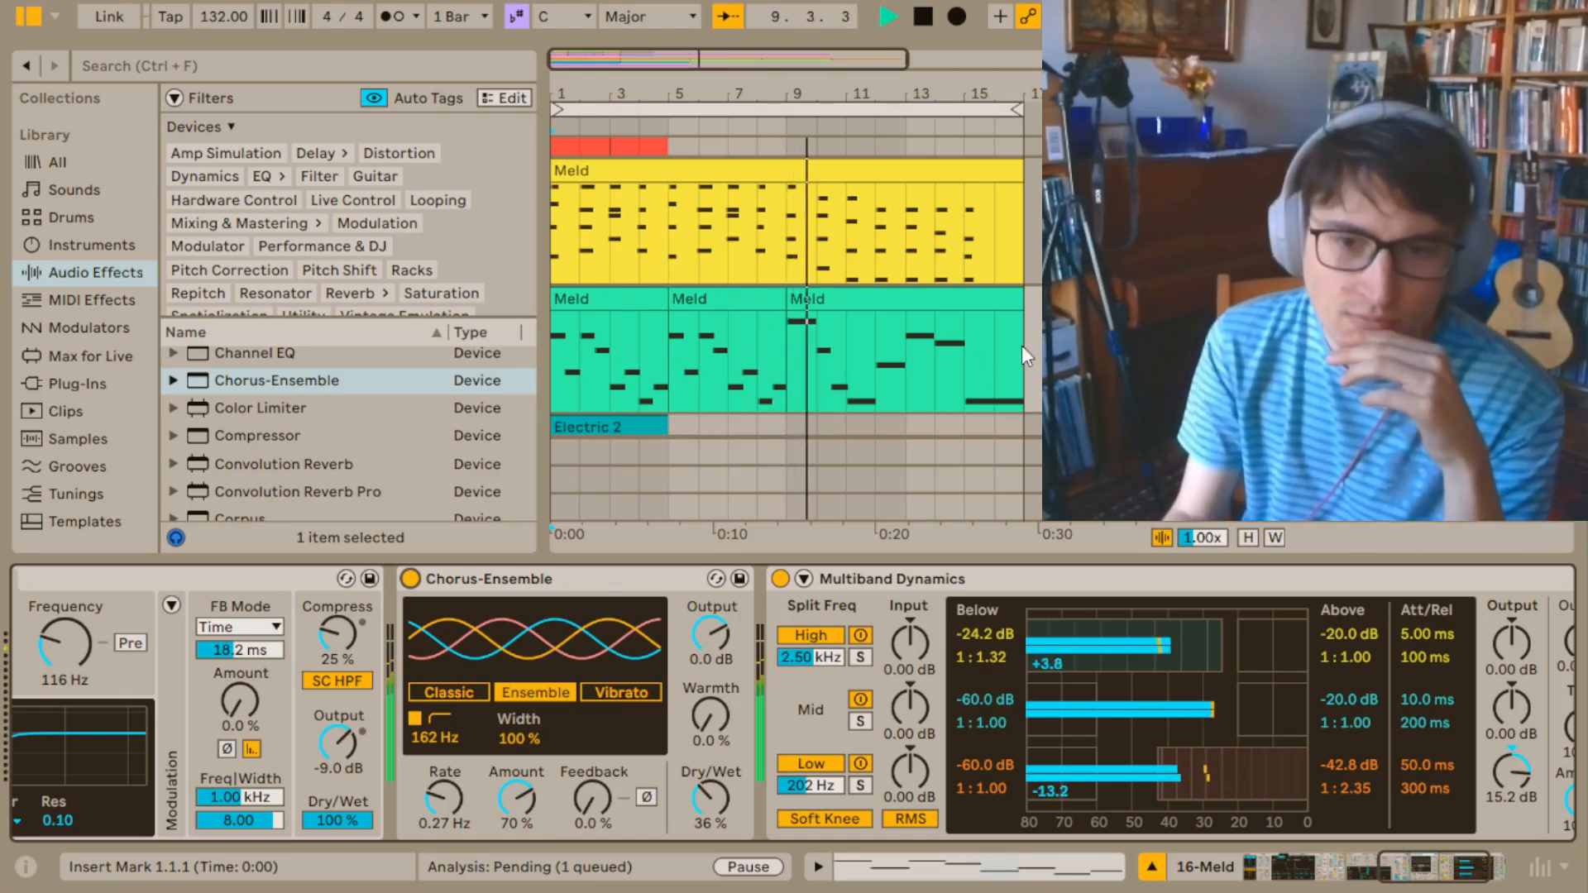
# Return to the Meld instrument at the start of the device chain to review its engines and filters.
pyautogui.moveTo(1481, 328); pyautogui.dragTo(1481, 320)
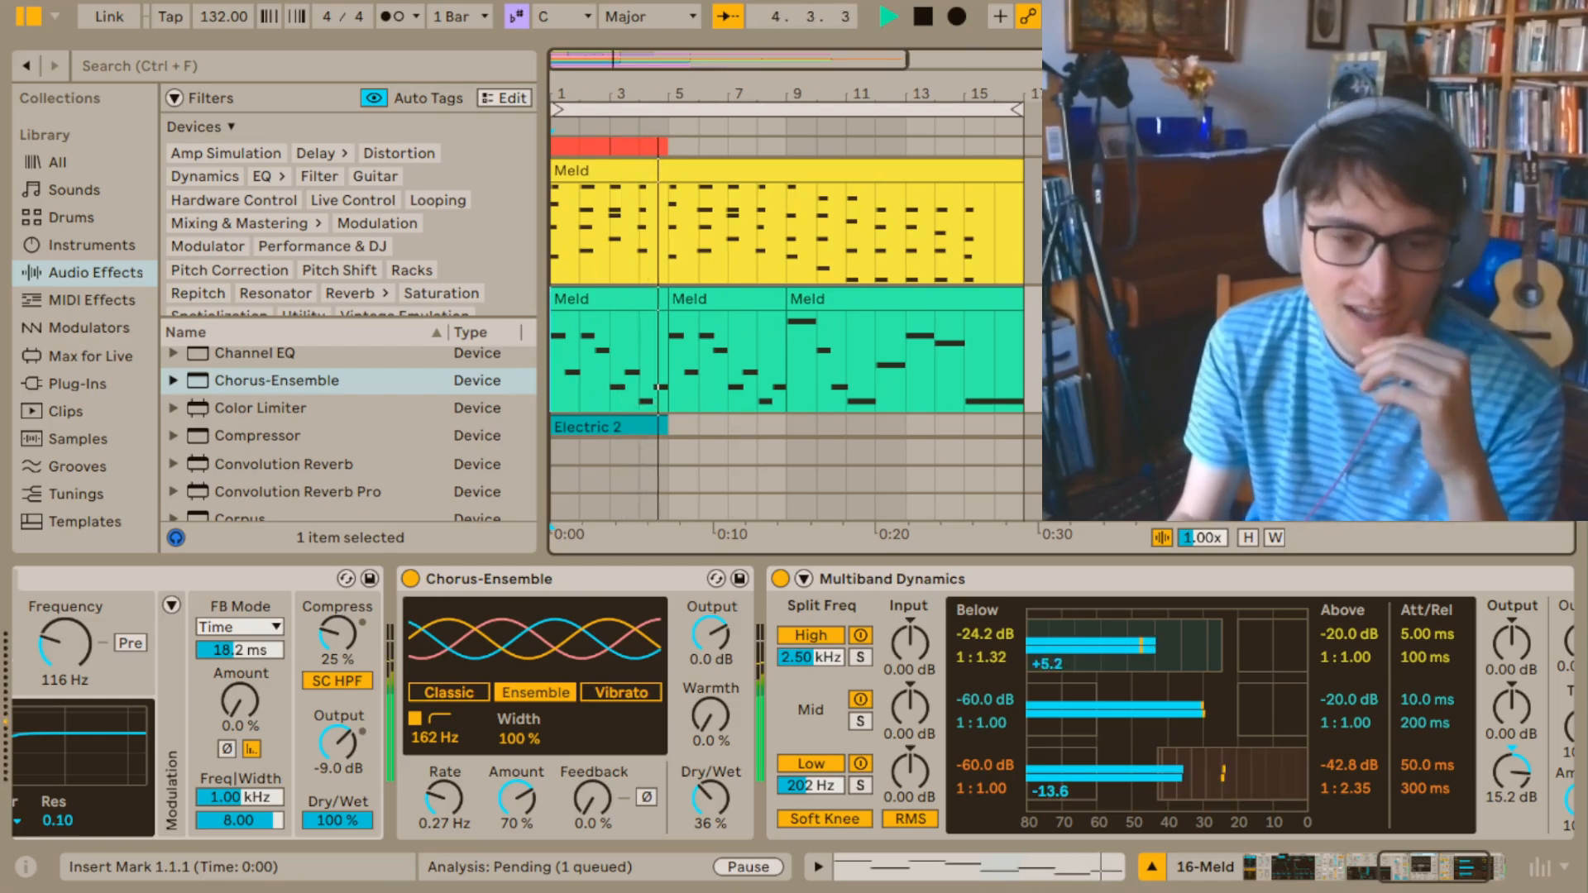
pyautogui.hscroll(-1, 930, 708)
pyautogui.click(1272, 879)
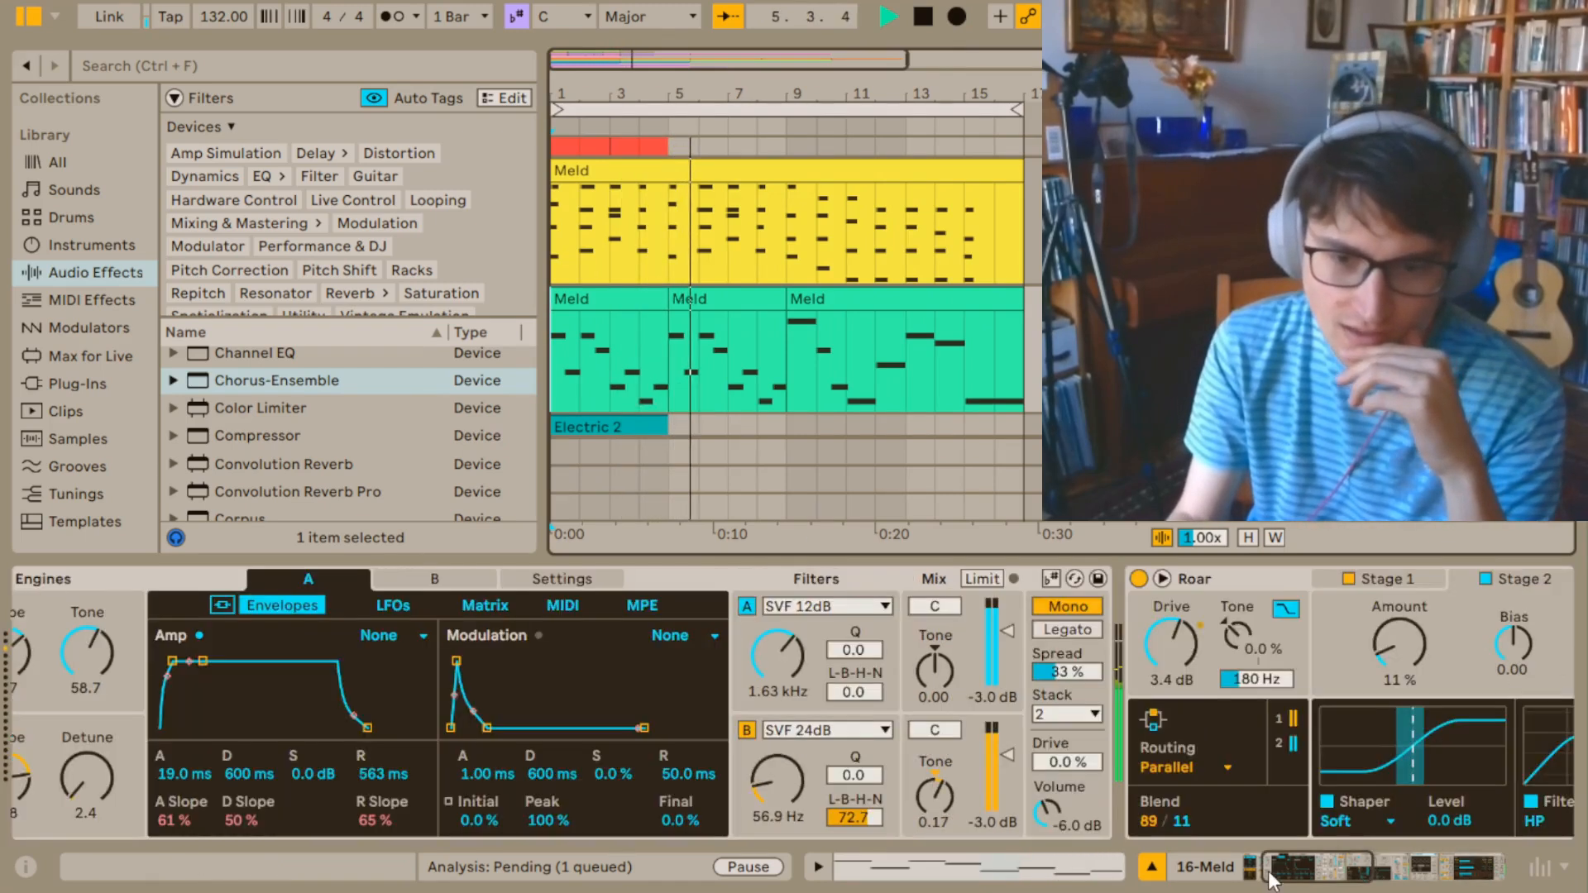
pyautogui.moveTo(1272, 881); pyautogui.dragTo(1208, 885)
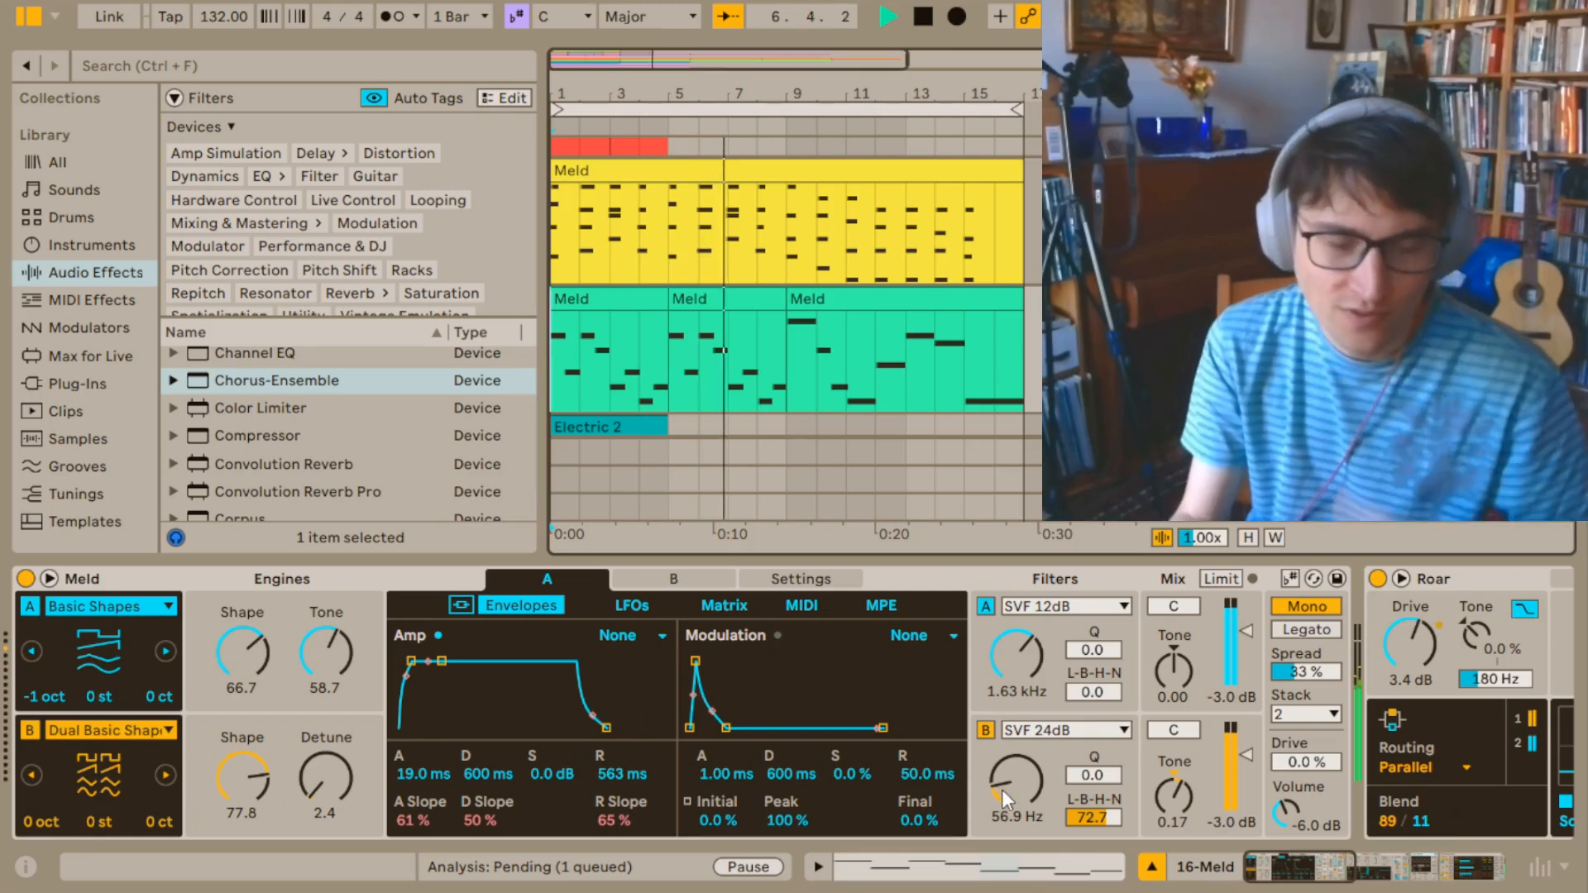